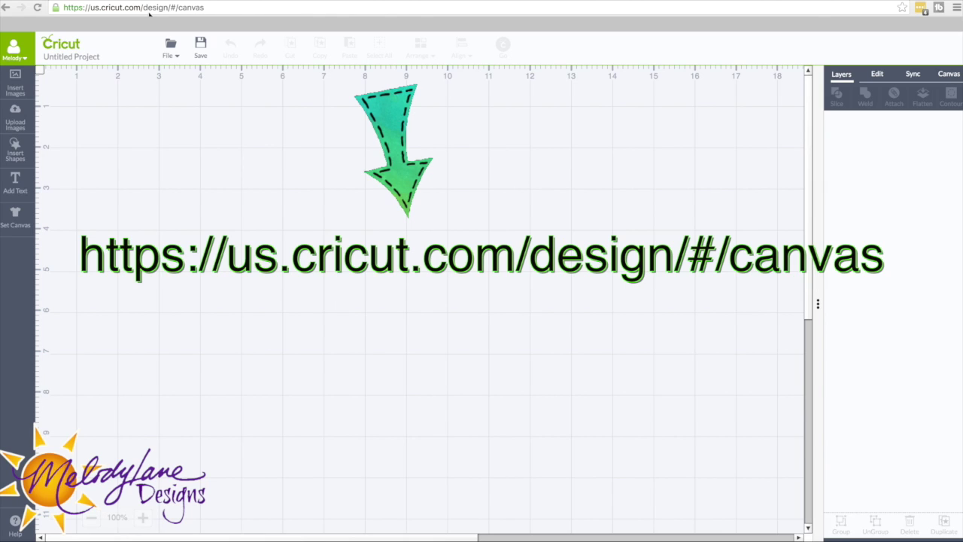
- Open the Make It Now project gallery without saving the untitled project
click(170, 47)
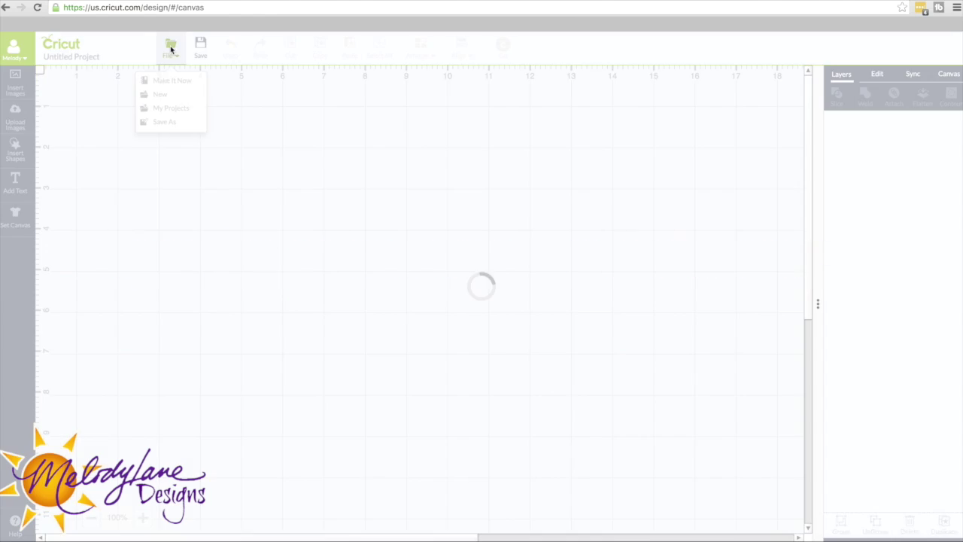
click(168, 78)
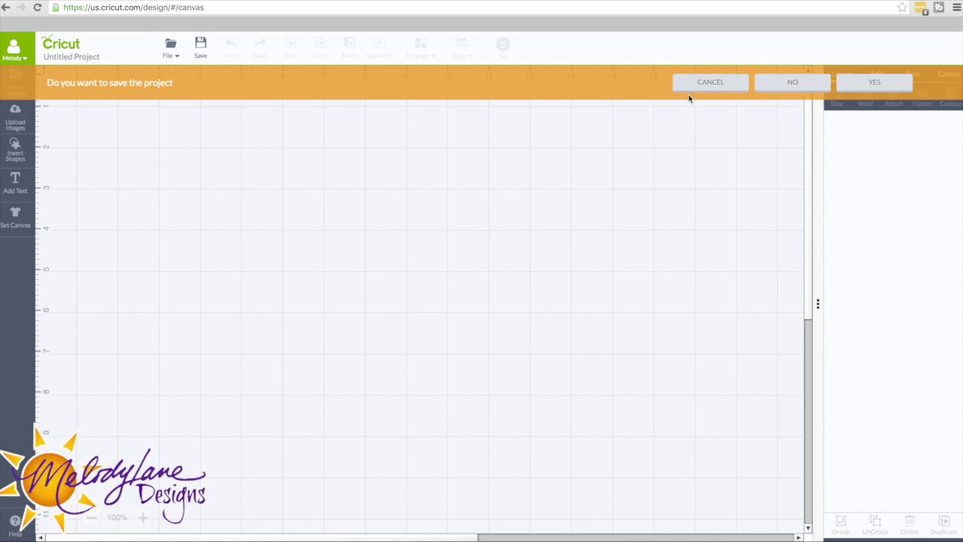
click(792, 82)
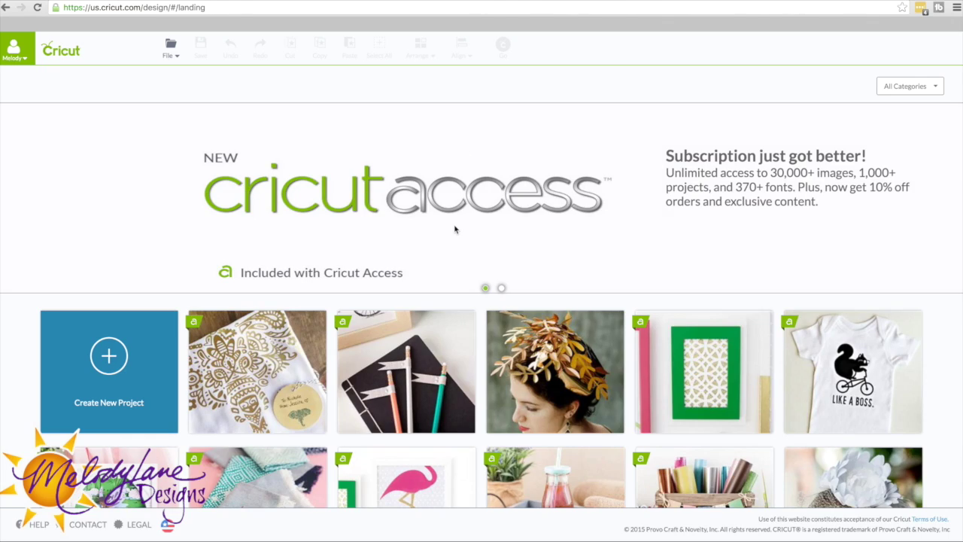
- Find the 3D Unicorn project in the gallery and open it on the canvas for customizing
scroll(455, 229, down, 3)
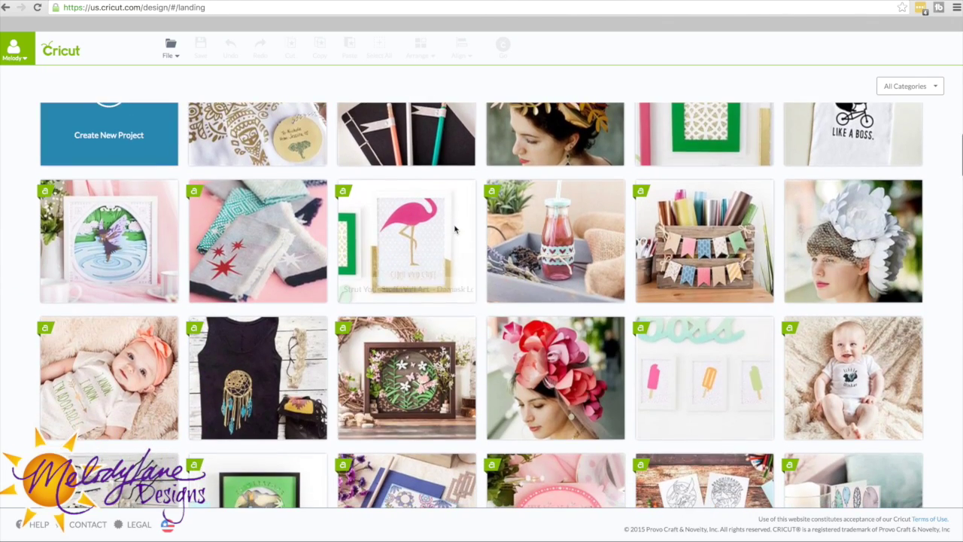
scroll(454, 229, down, 6)
scroll(455, 230, down, 2)
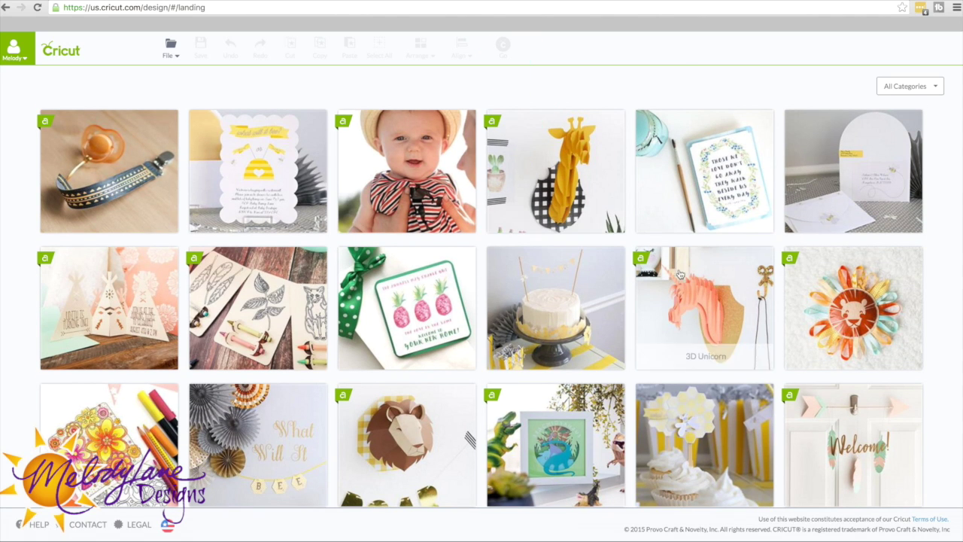
click(701, 304)
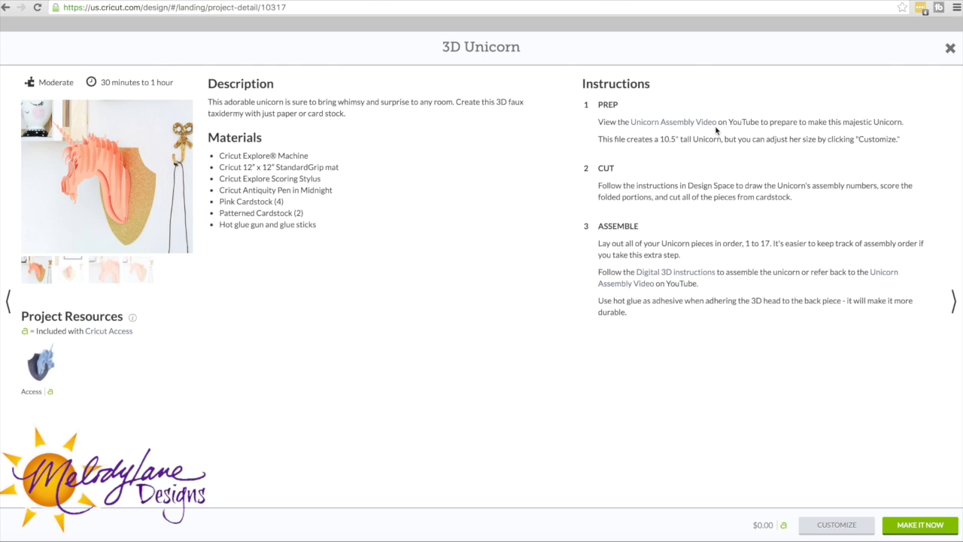
click(846, 527)
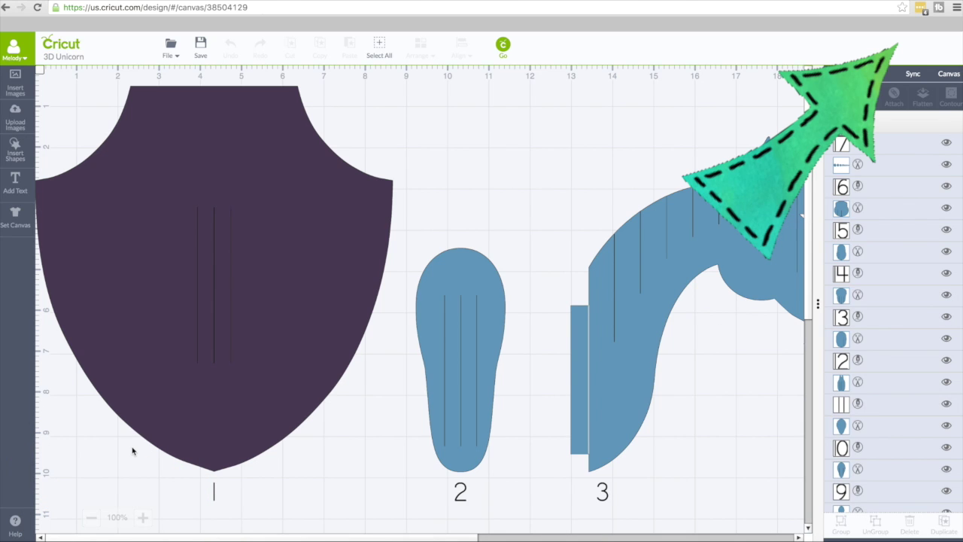
- Enlarge the whole unicorn group proportionally so the horned head is about 8.5 in wide and 10.15 in tall
click(91, 518)
click(90, 518)
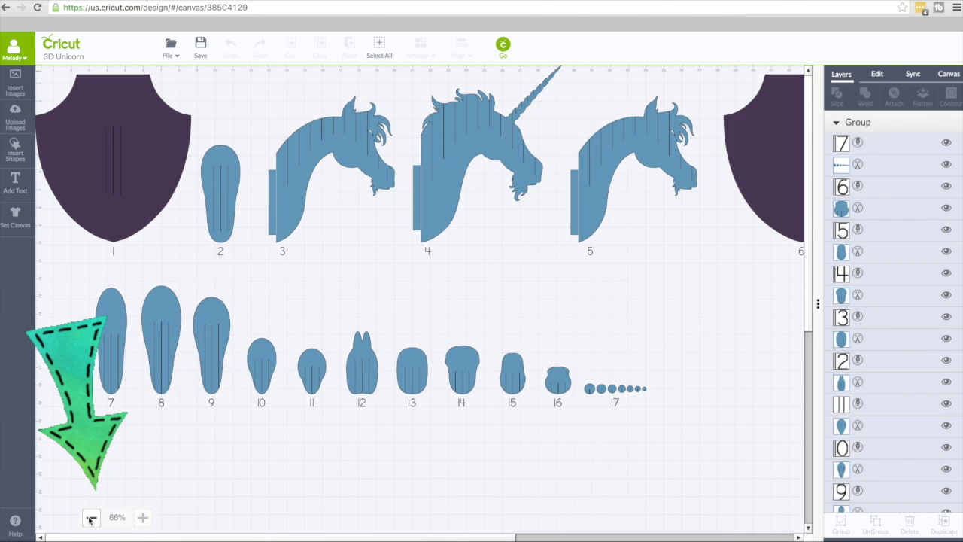
click(90, 517)
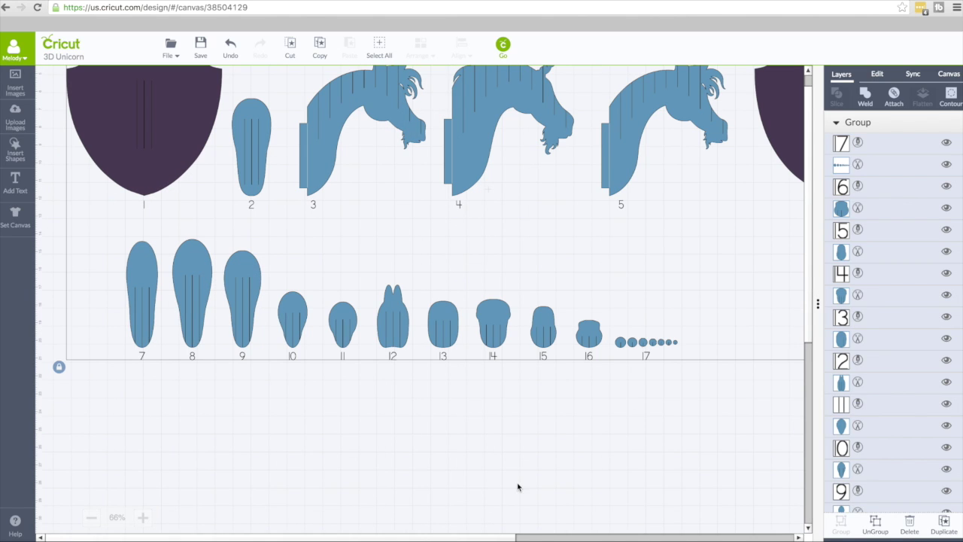
drag(479, 538, 581, 538)
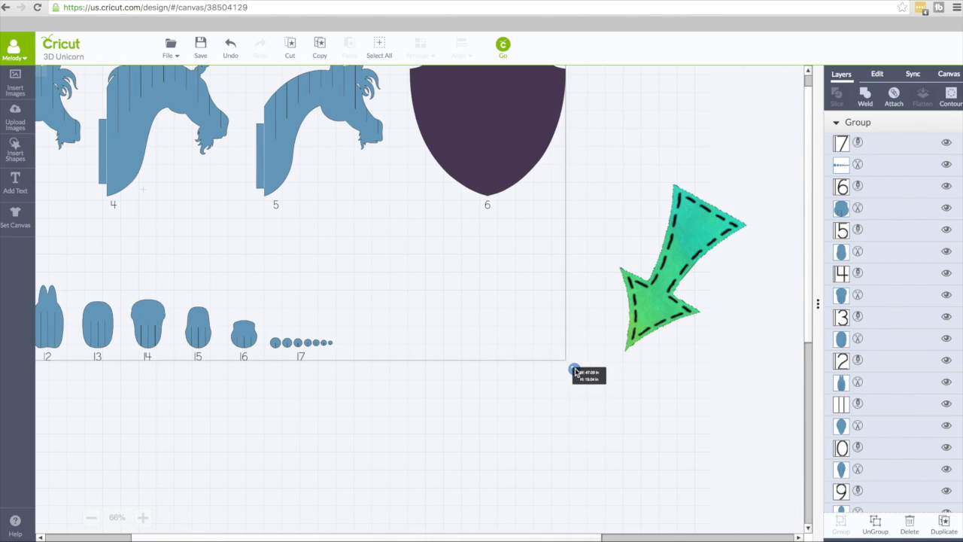
drag(574, 372, 597, 380)
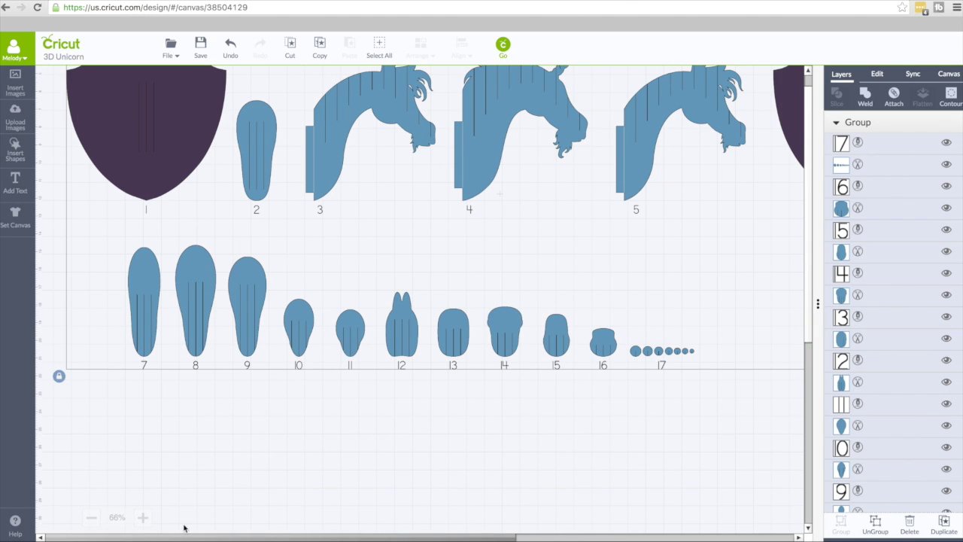
scroll(808, 263, up, 1)
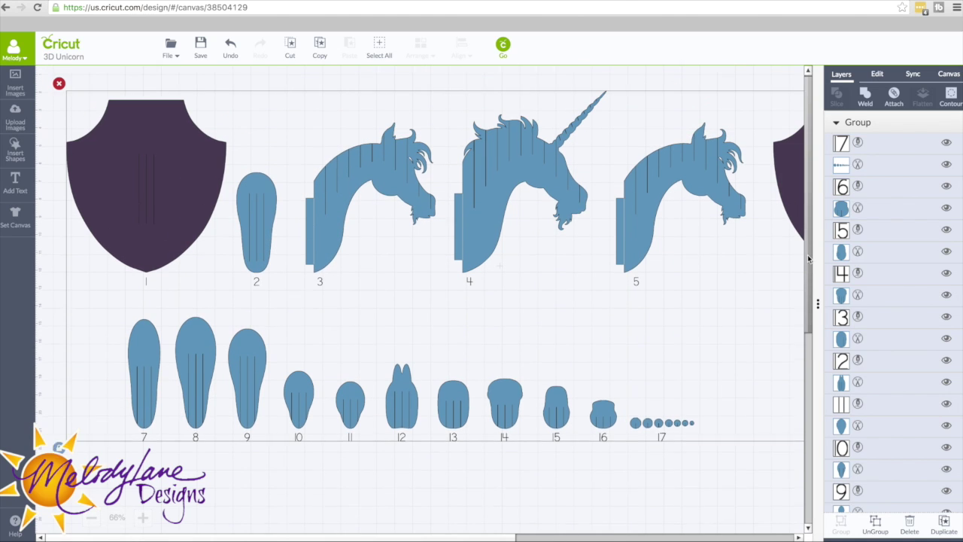
scroll(809, 259, up, 1)
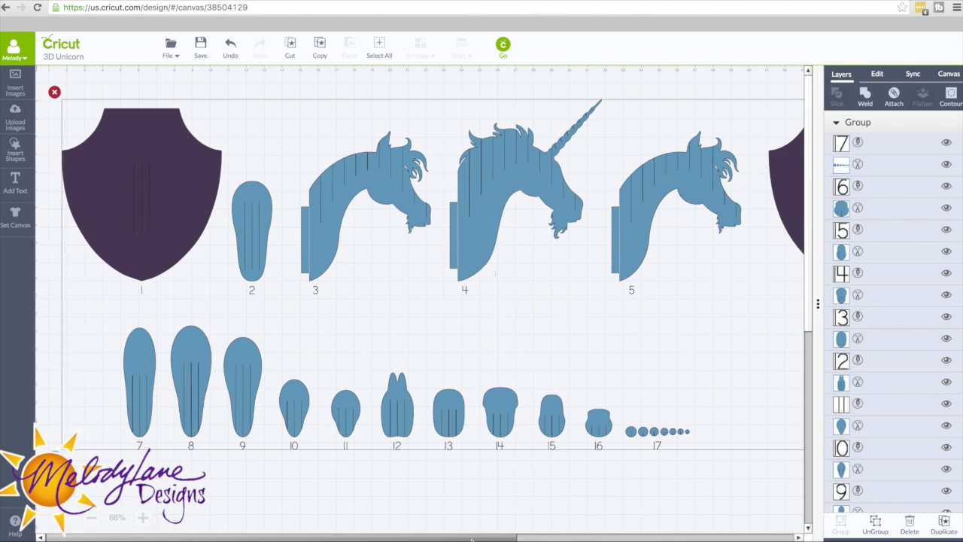
- Hide all the pen-drawn piece-number layers from 17 down to 1, keeping the cut and score layers visible
drag(452, 536, 573, 539)
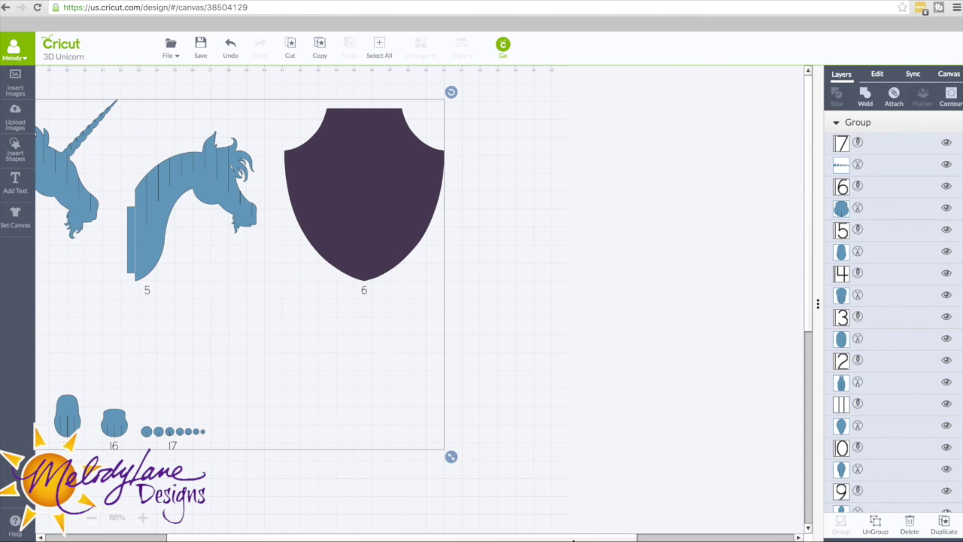
click(948, 144)
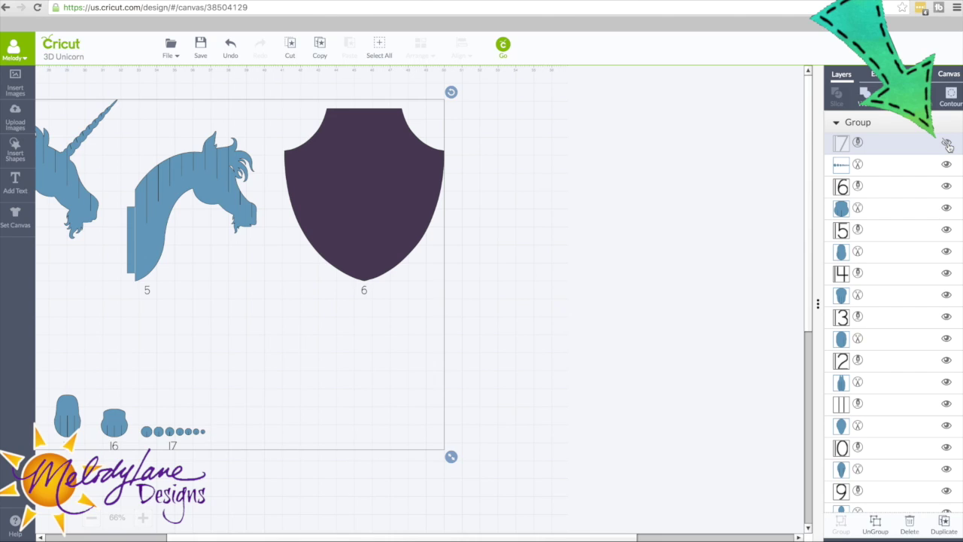
click(946, 186)
click(948, 231)
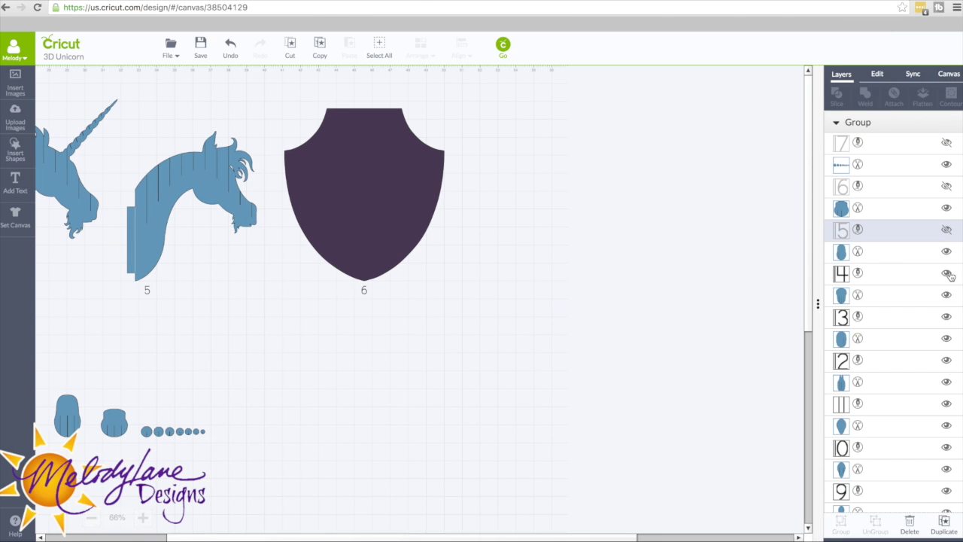
click(948, 274)
click(948, 317)
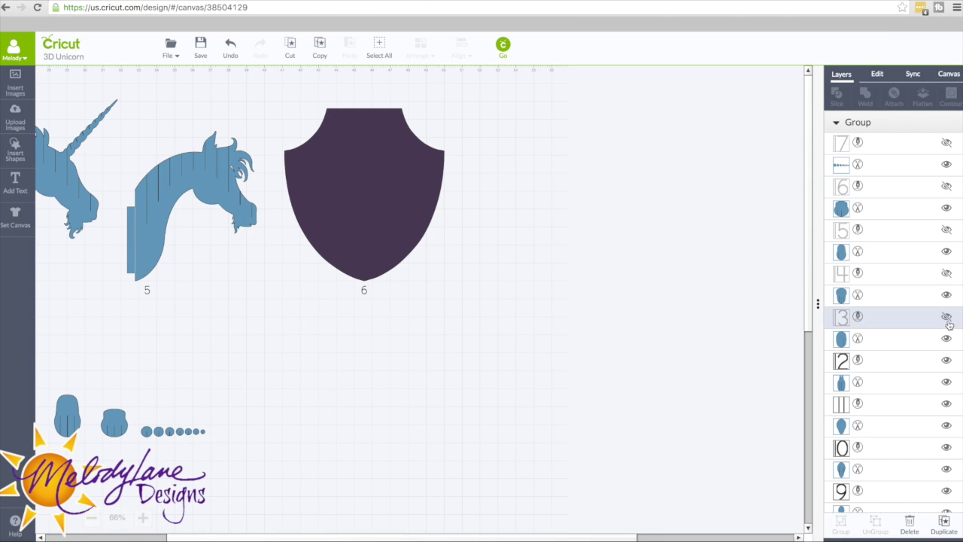
click(946, 362)
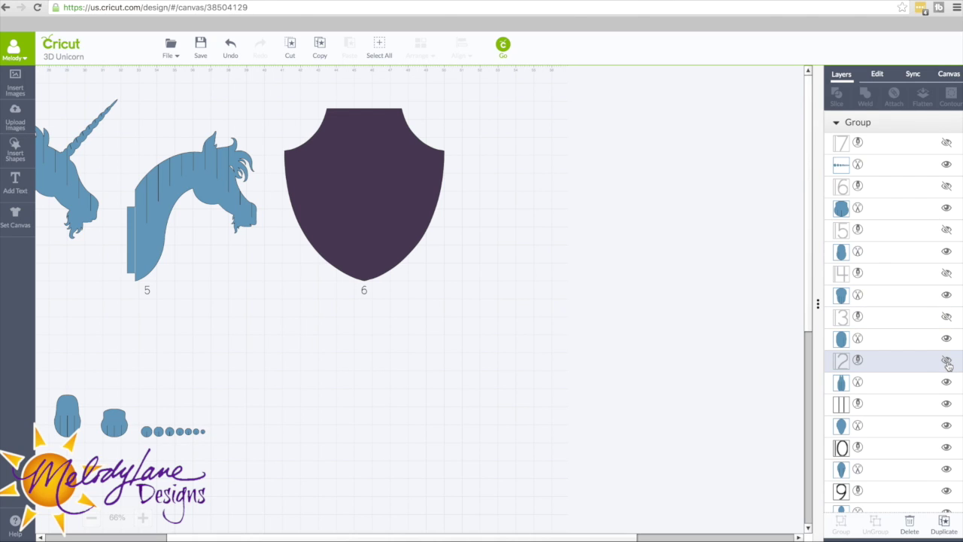
scroll(946, 364, down, 1)
click(946, 375)
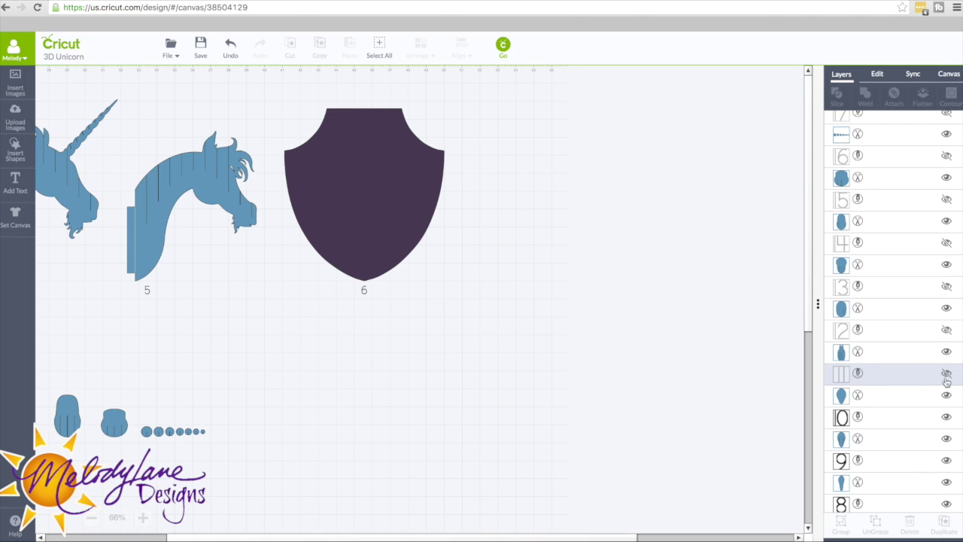
click(947, 417)
click(947, 460)
scroll(946, 460, down, 1)
click(947, 460)
scroll(947, 460, down, 1)
click(947, 460)
scroll(946, 460, down, 1)
click(947, 460)
scroll(946, 468, down, 2)
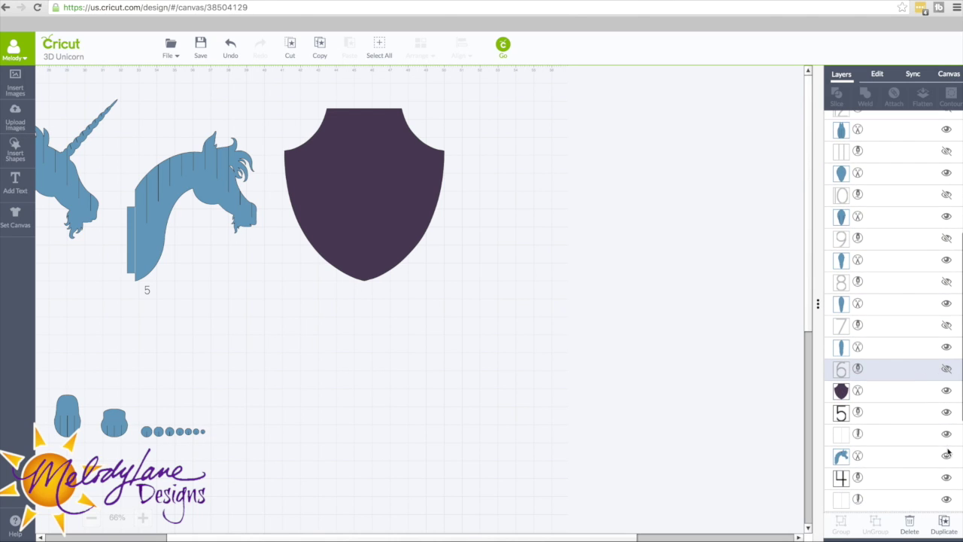
click(947, 413)
scroll(950, 443, down, 2)
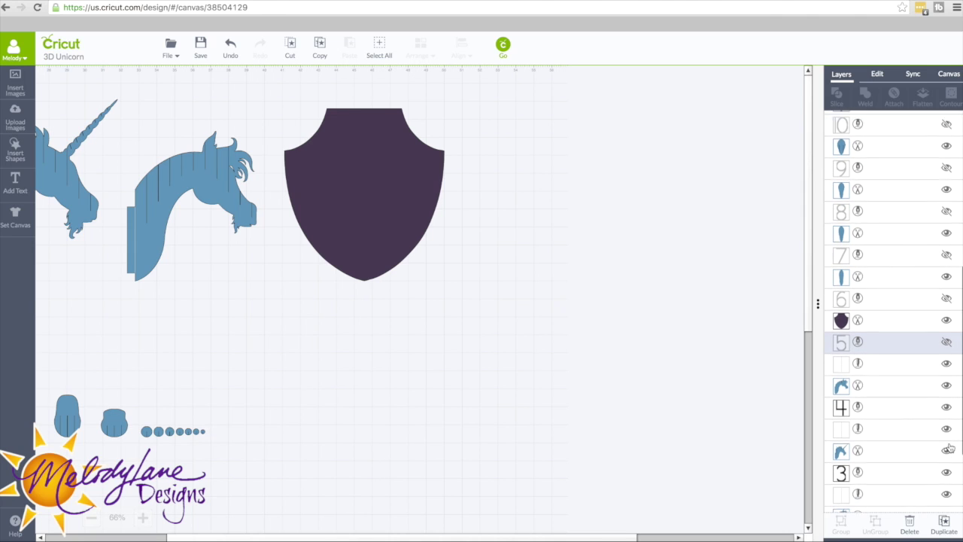
click(947, 394)
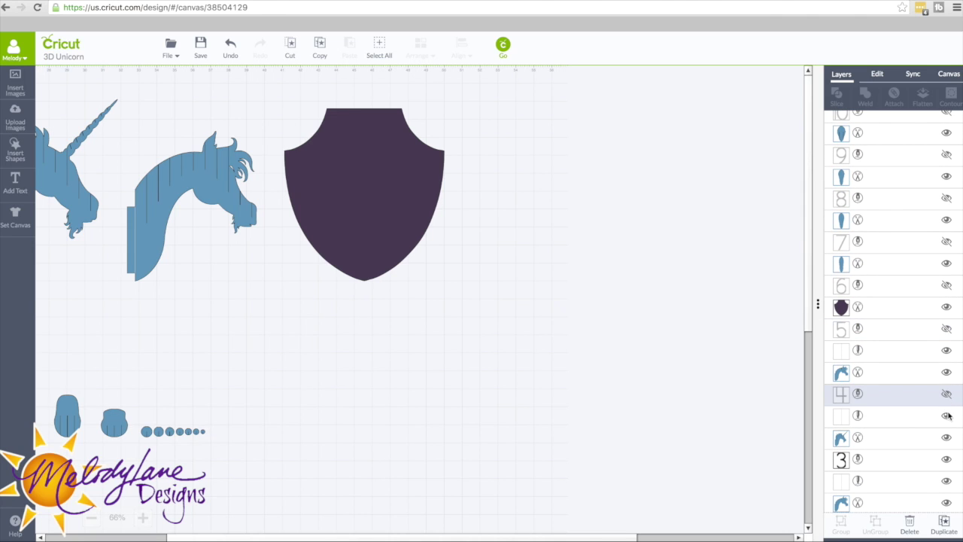
click(950, 459)
scroll(952, 461, down, 2)
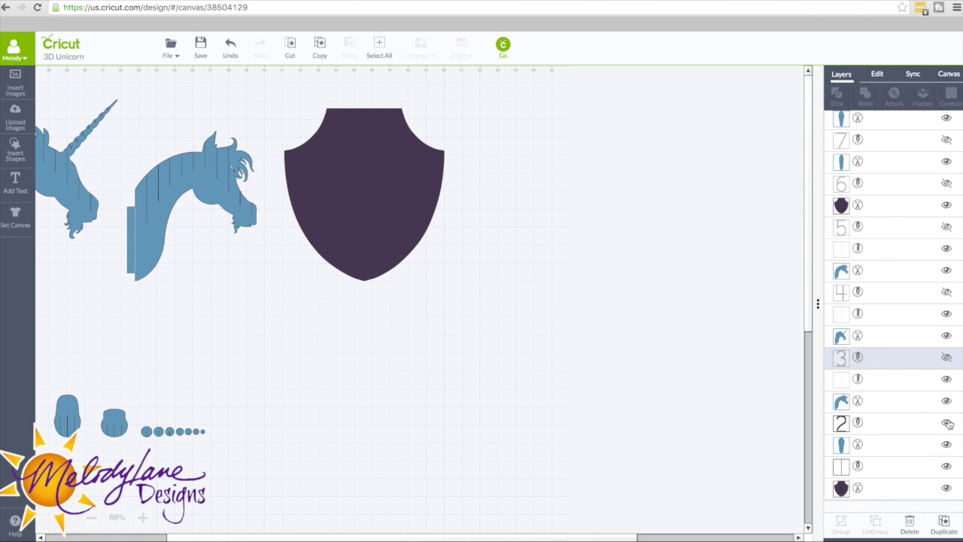
click(947, 422)
click(947, 467)
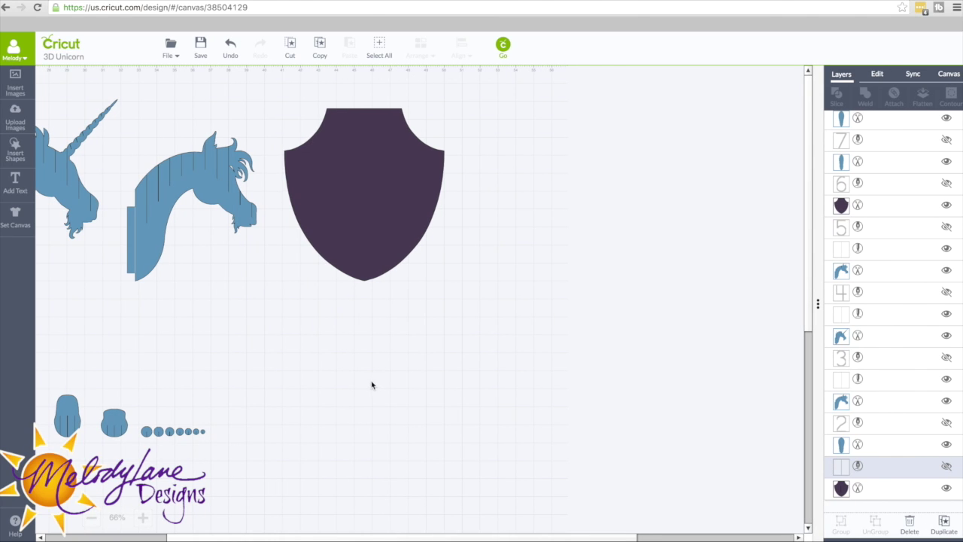
- Ungroup the unicorn pieces and check the dimensions of the horned head and the hornless head beside it
drag(289, 533, 478, 338)
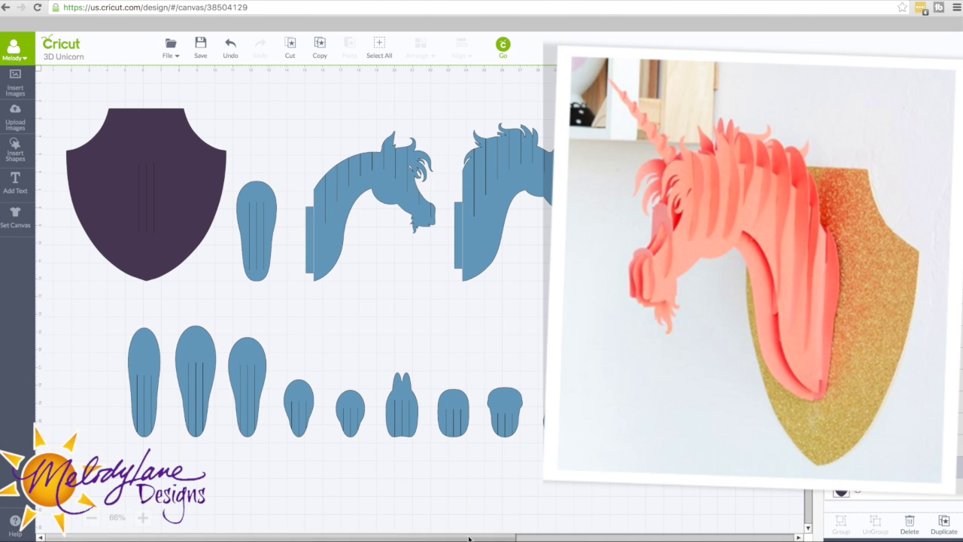
drag(469, 537, 489, 537)
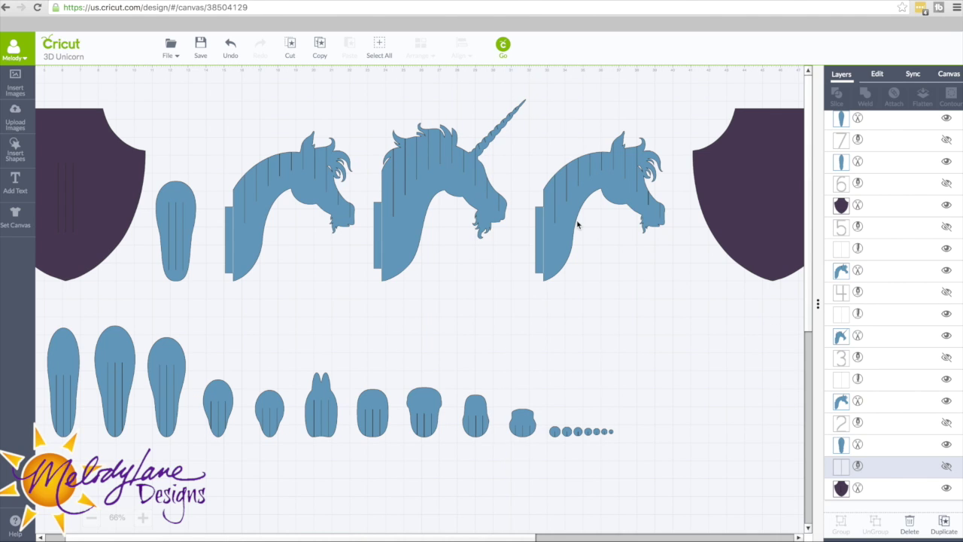
key(ctrl+a)
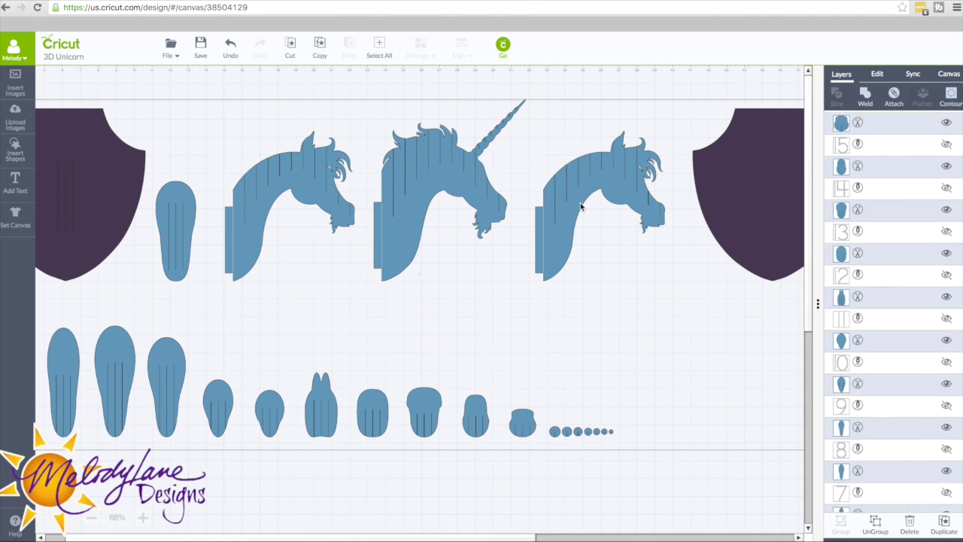
click(876, 523)
click(843, 168)
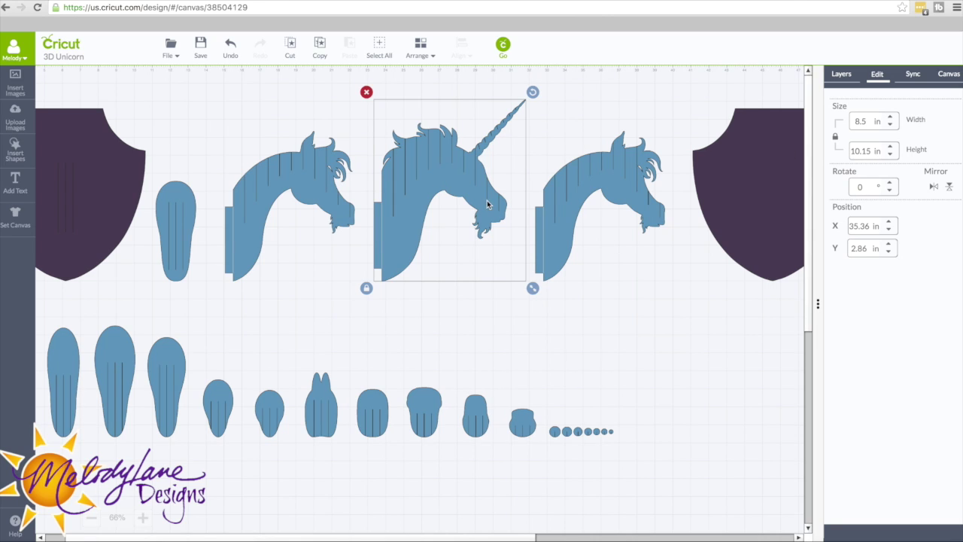
click(622, 269)
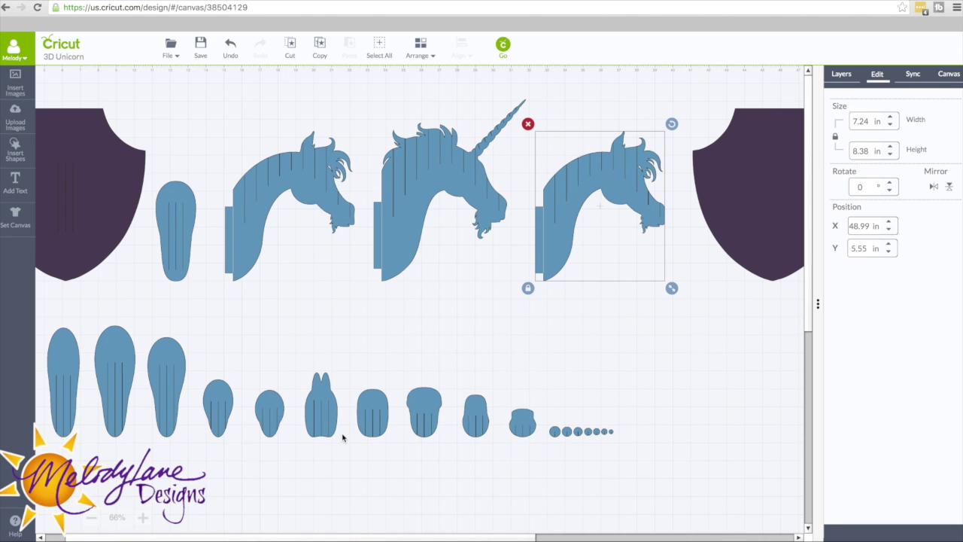
- Group all the unicorn pieces again and enlarge the whole group slightly in proportion
click(380, 45)
click(842, 74)
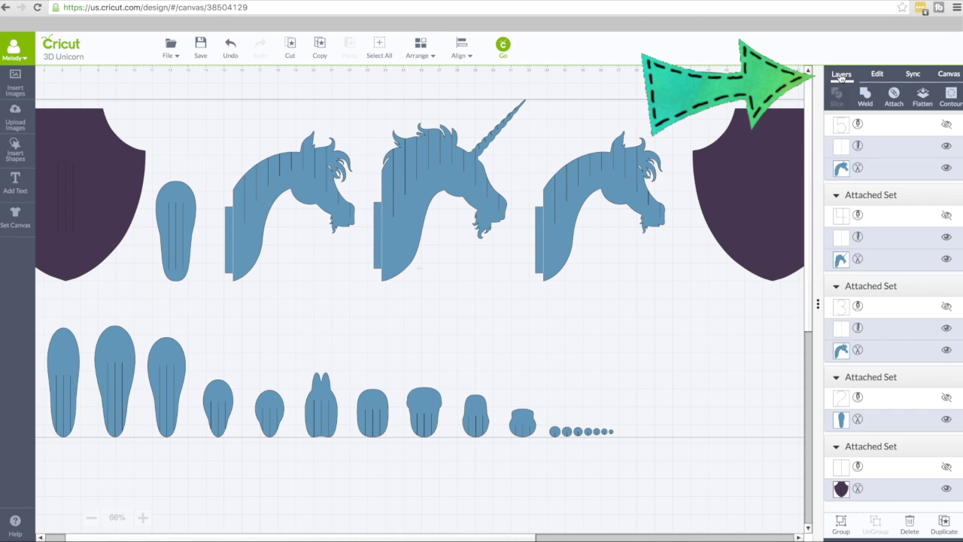
click(841, 521)
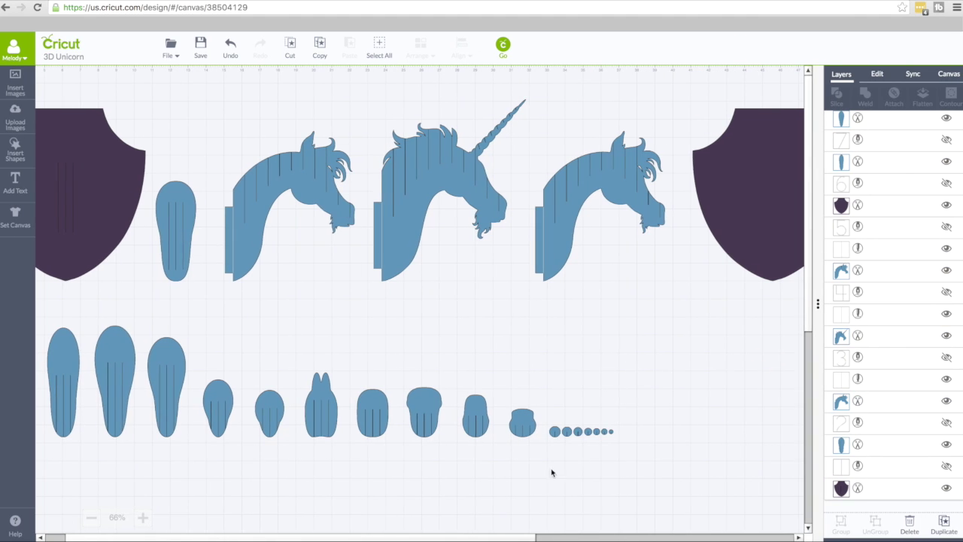
scroll(541, 467, right, 5)
key(ctrl+a)
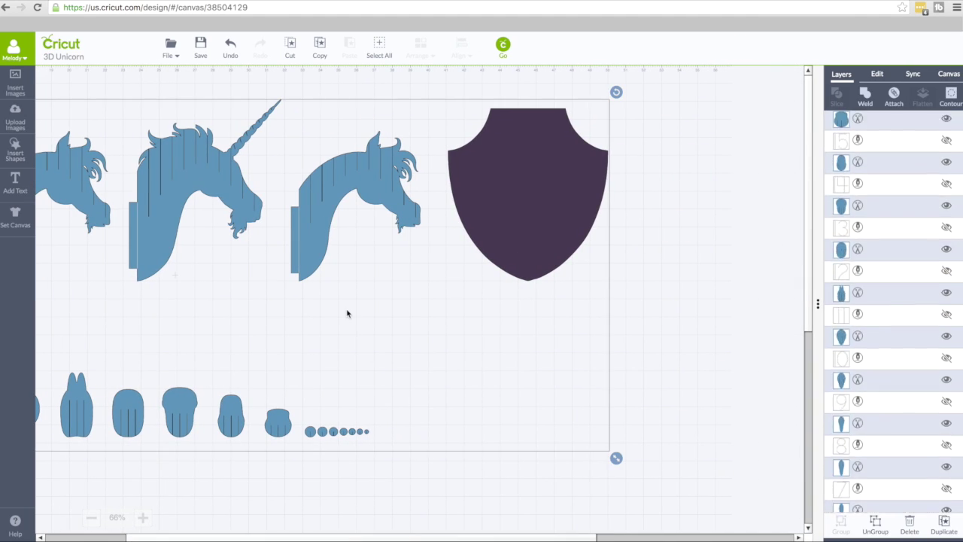
drag(616, 458, 647, 488)
- Ungroup the enlarged pieces and check the horned head's dimensions
click(875, 523)
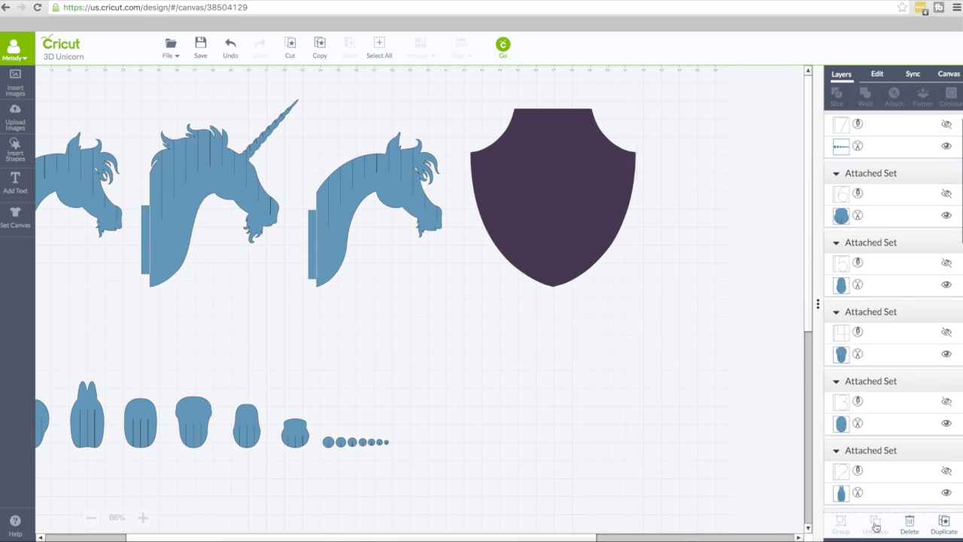
click(248, 187)
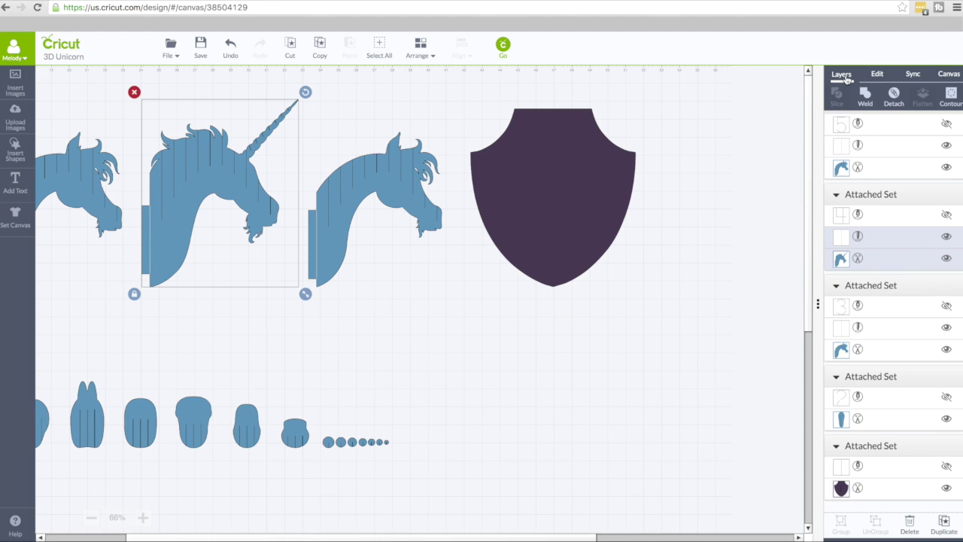
click(879, 78)
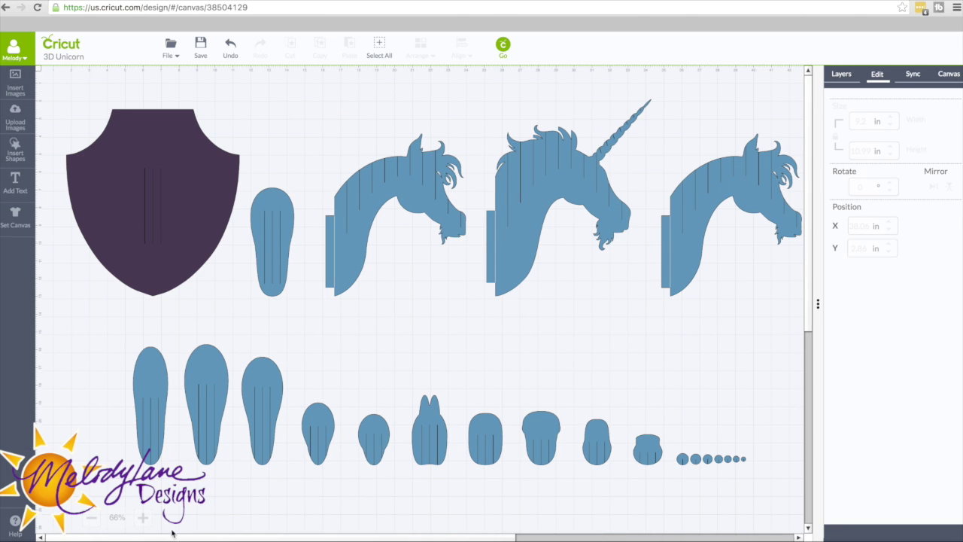
- Duplicate the horned unicorn head piece
drag(171, 533, 213, 536)
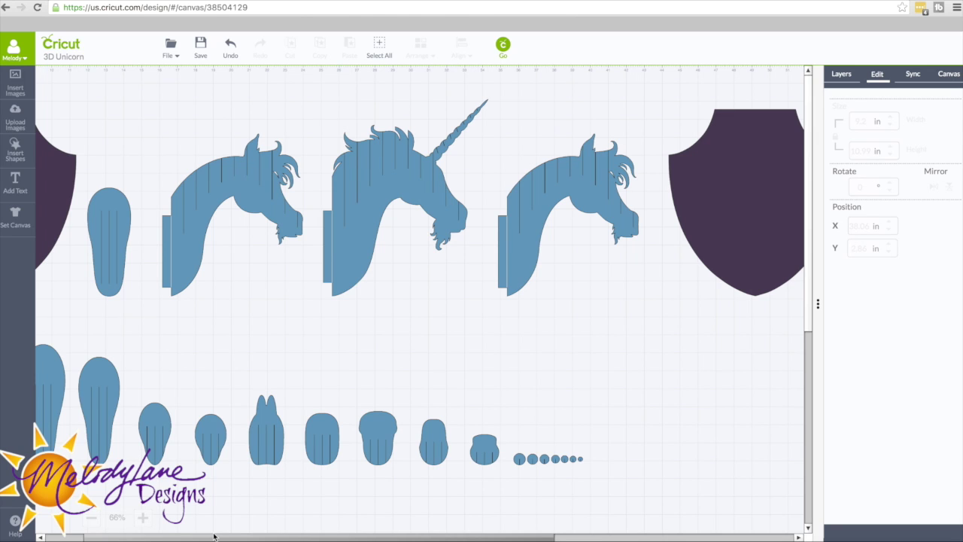
drag(214, 536, 184, 533)
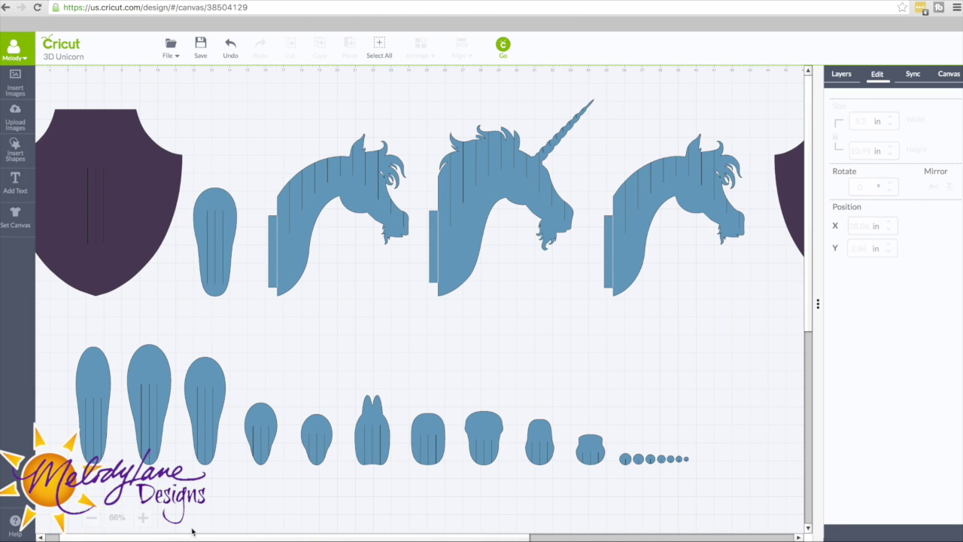
click(91, 519)
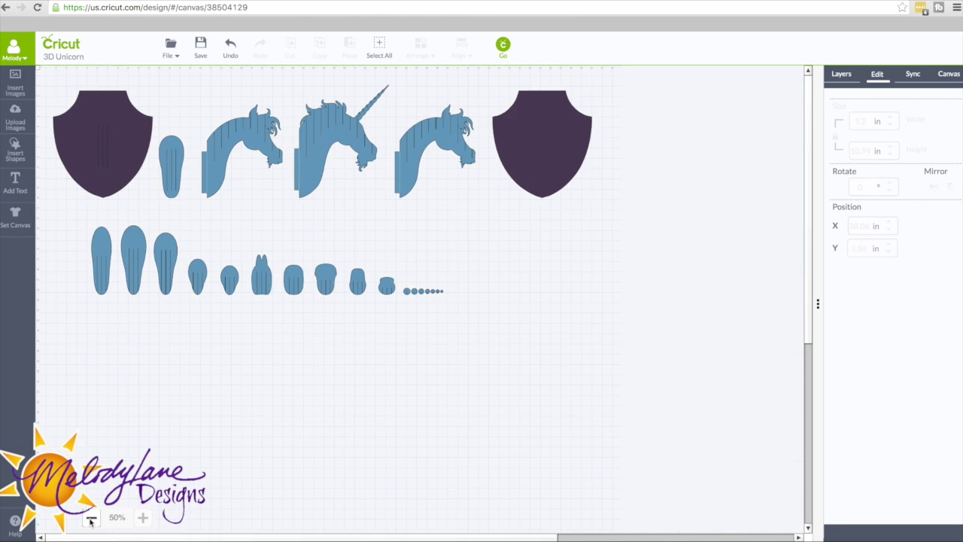
click(331, 137)
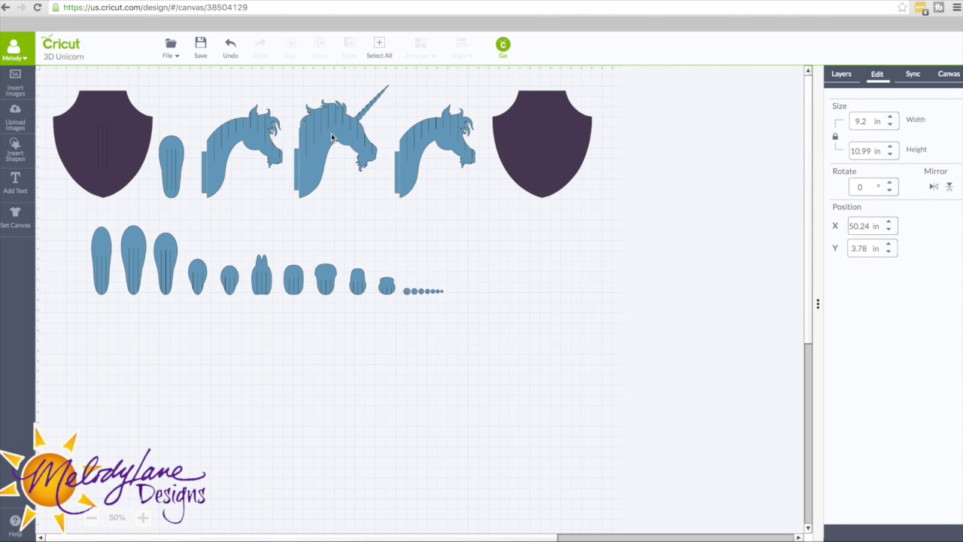
click(841, 74)
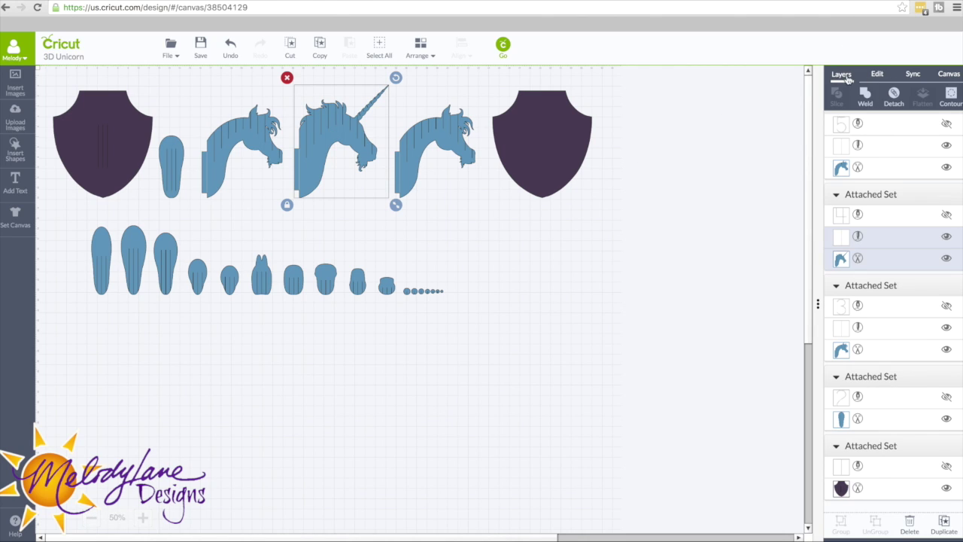
click(945, 523)
- Insert a circle, stretch it into a tall oval beneath the shield, and duplicate the oval three times
click(15, 147)
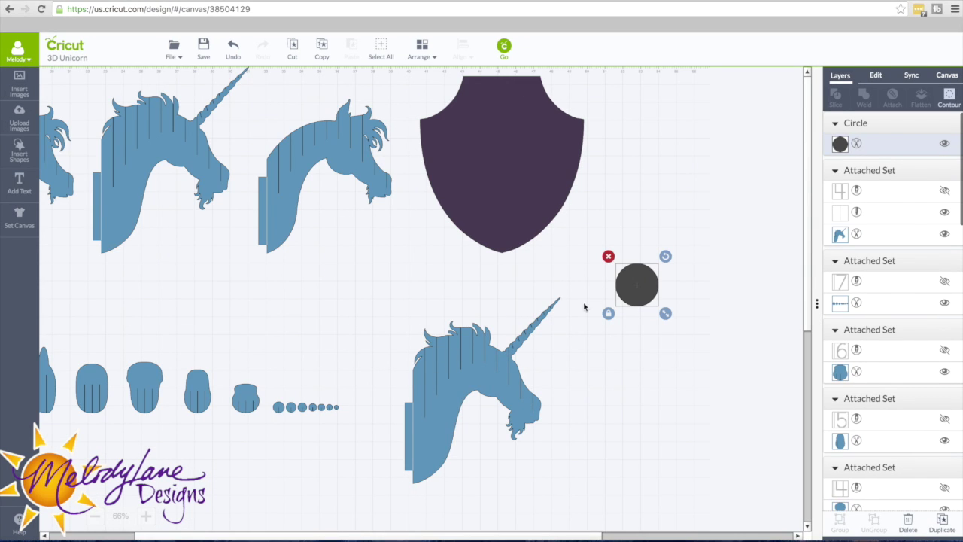
drag(636, 291, 718, 413)
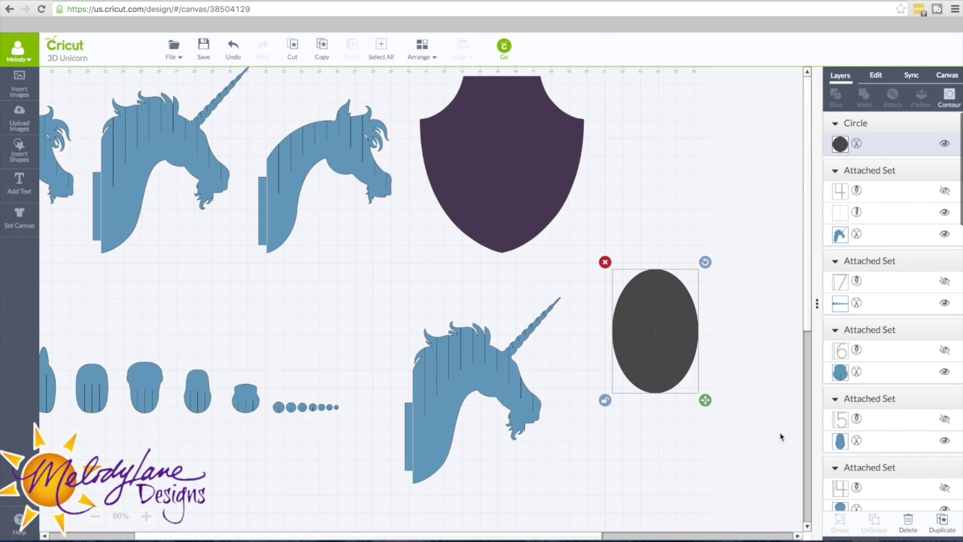
click(942, 523)
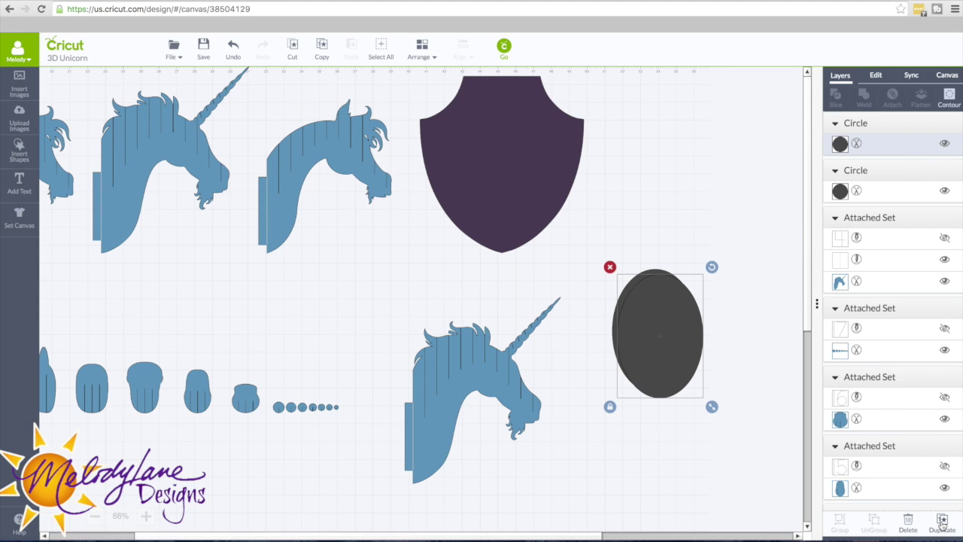
click(943, 523)
click(942, 523)
- Set the spare ovals aside beside the shield and tilt one oval over the middle of the duplicated horned head
drag(671, 329, 687, 192)
drag(647, 395, 672, 286)
drag(630, 356, 464, 406)
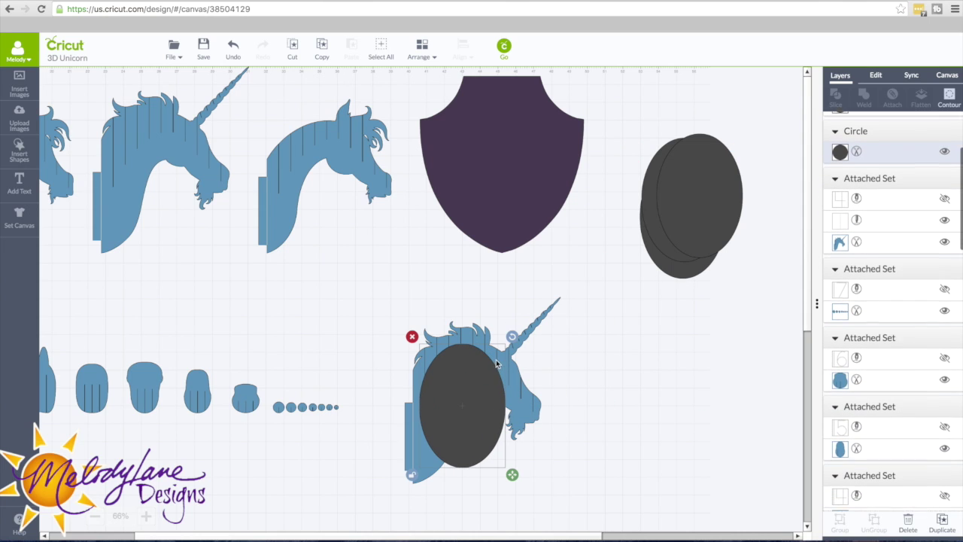
drag(512, 336, 505, 382)
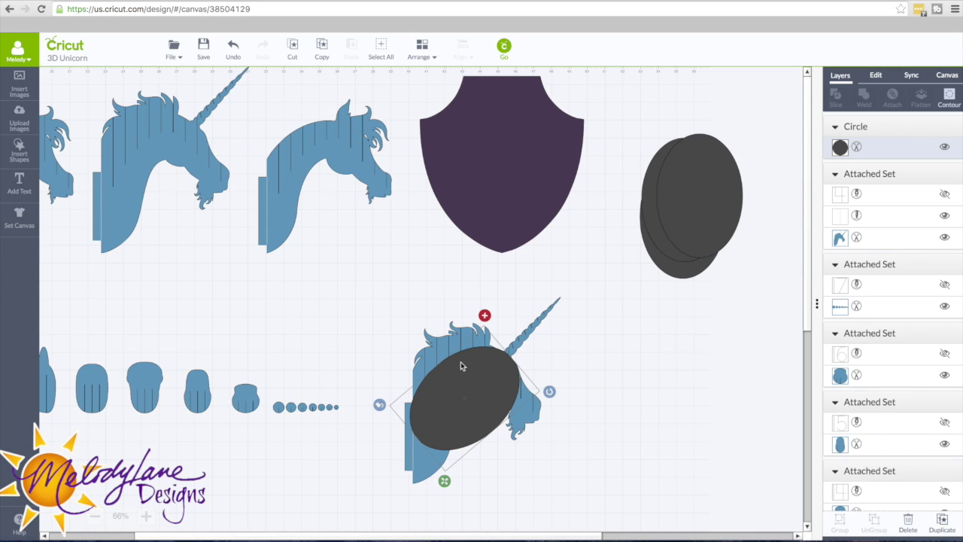
key(ctrl+z)
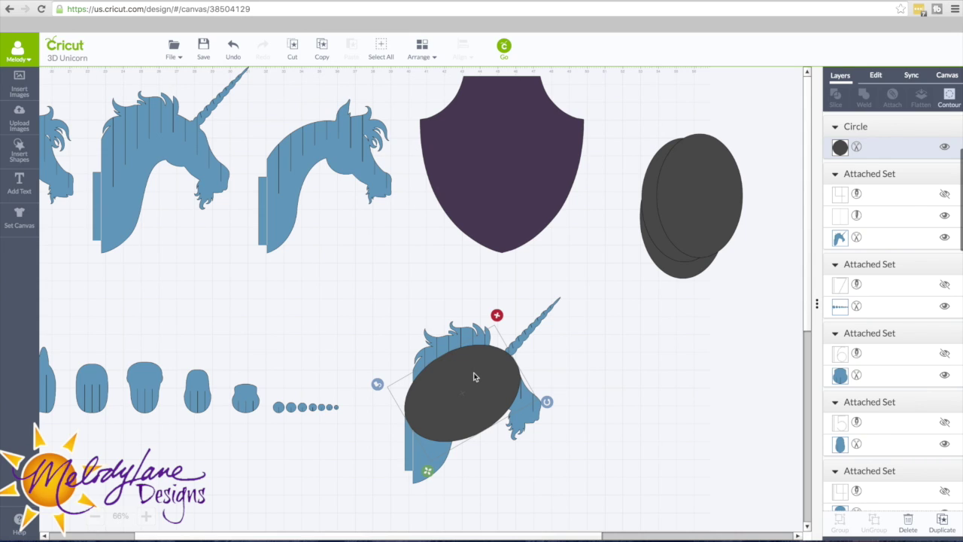
- Detach the duplicated horned head from its score and number layers
shift+click(440, 342)
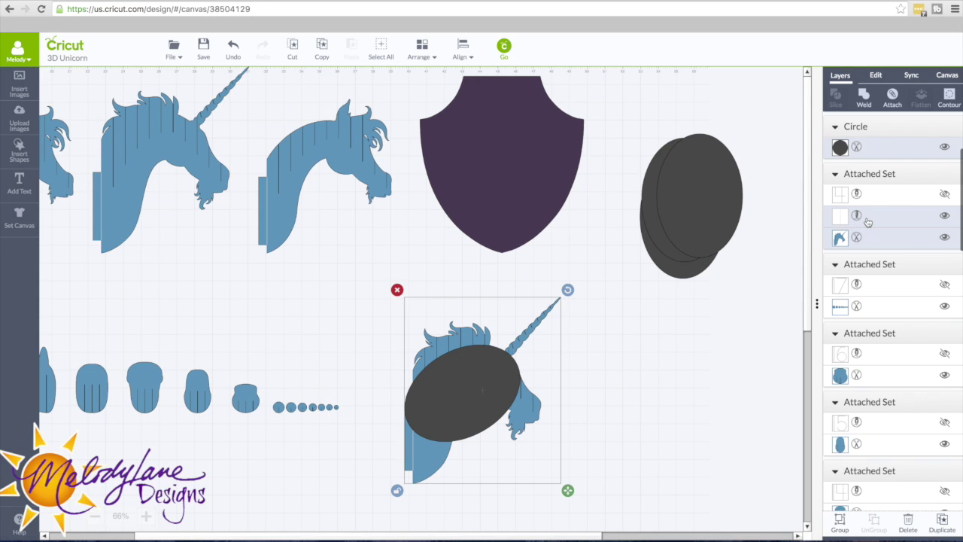
click(693, 323)
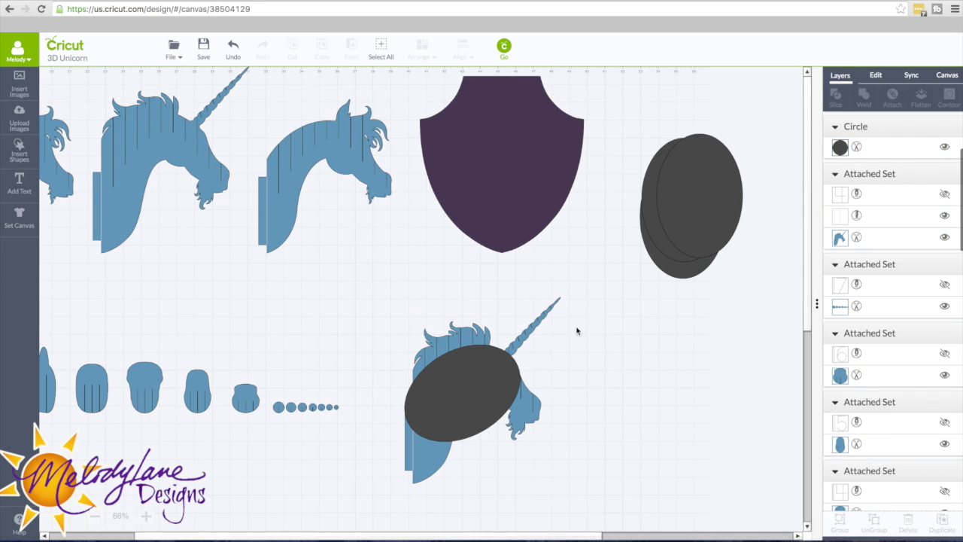
click(538, 329)
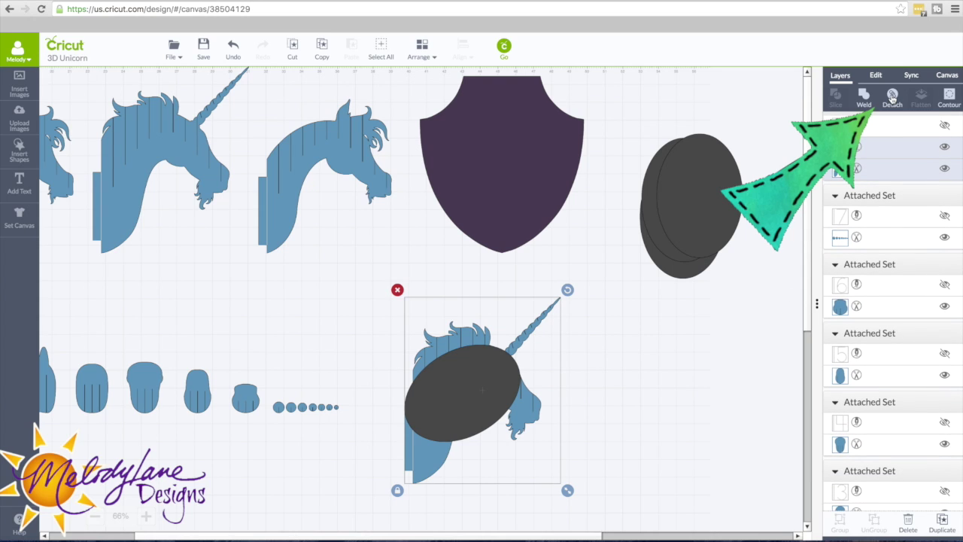
click(893, 96)
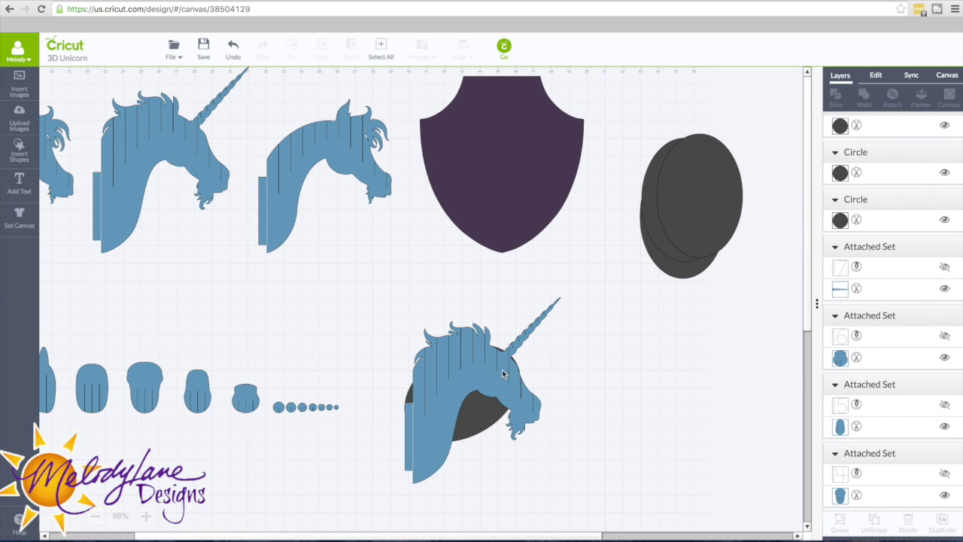
- Examine which layers hold the detached horned head and each of the four ovals
click(502, 370)
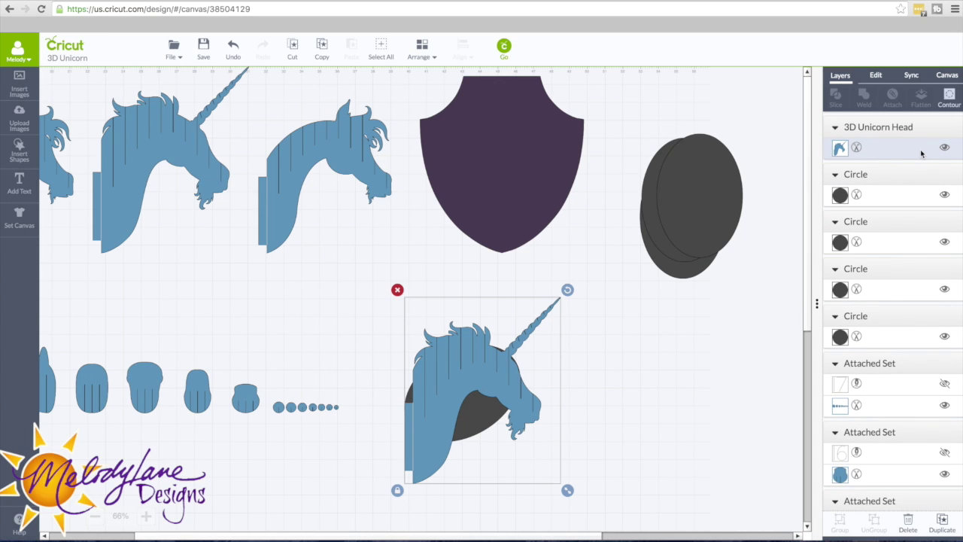
click(719, 305)
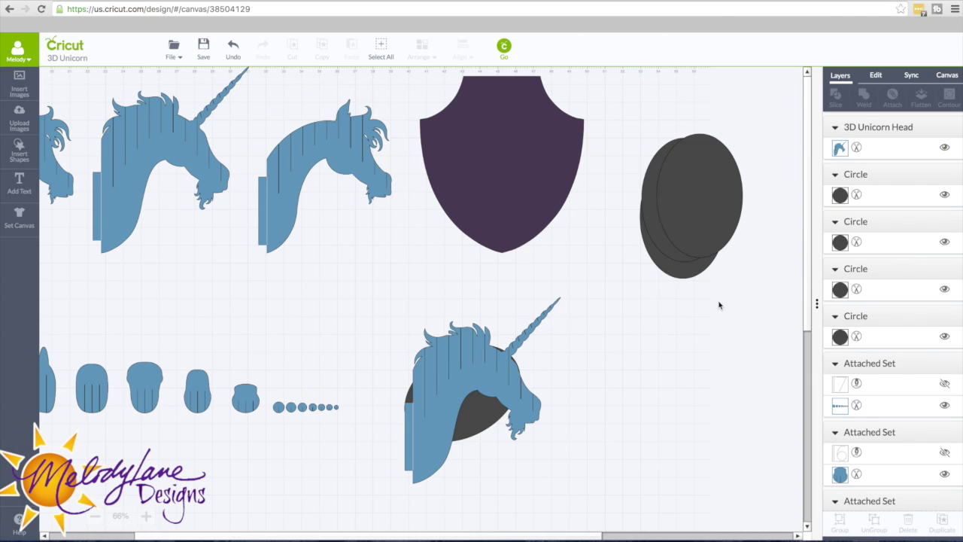
click(506, 400)
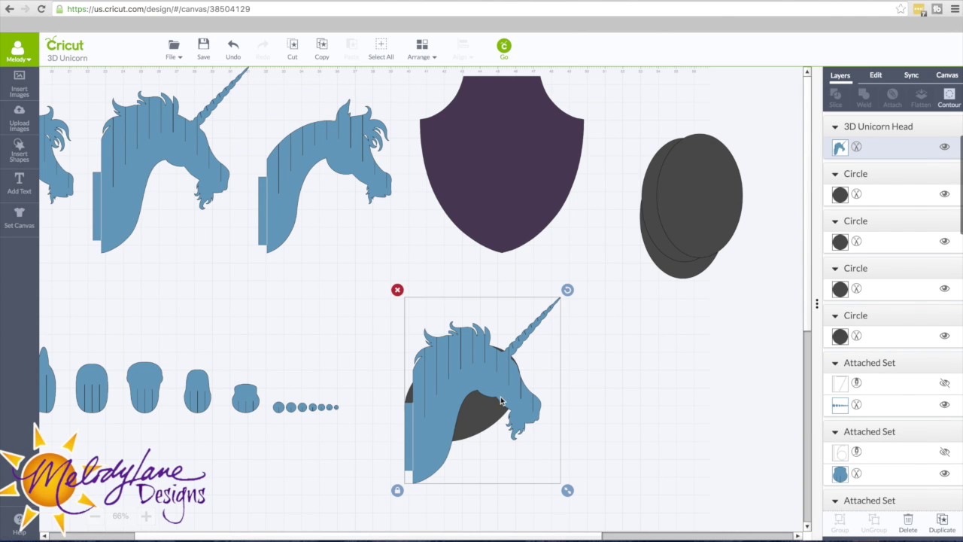
click(892, 196)
scroll(892, 194, down, 1)
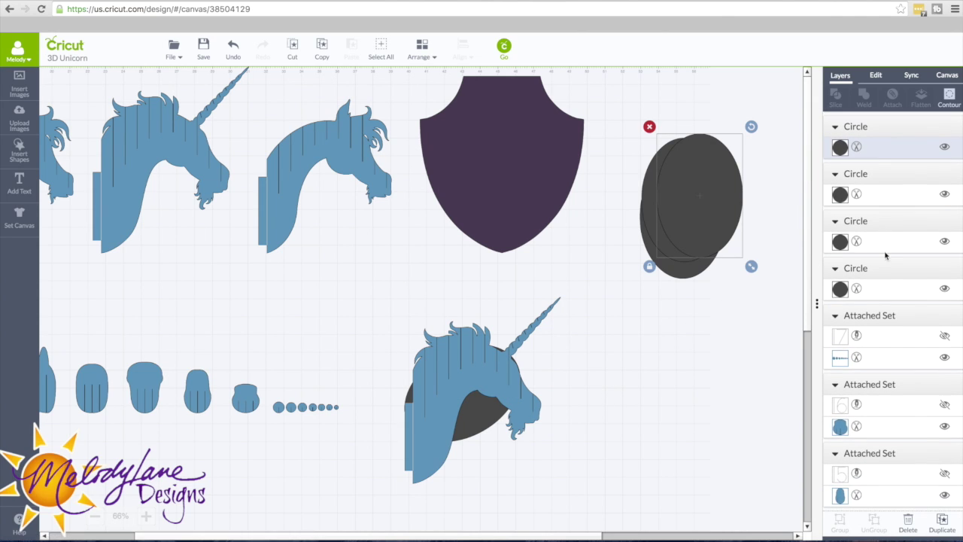
click(888, 288)
scroll(888, 291, down, 3)
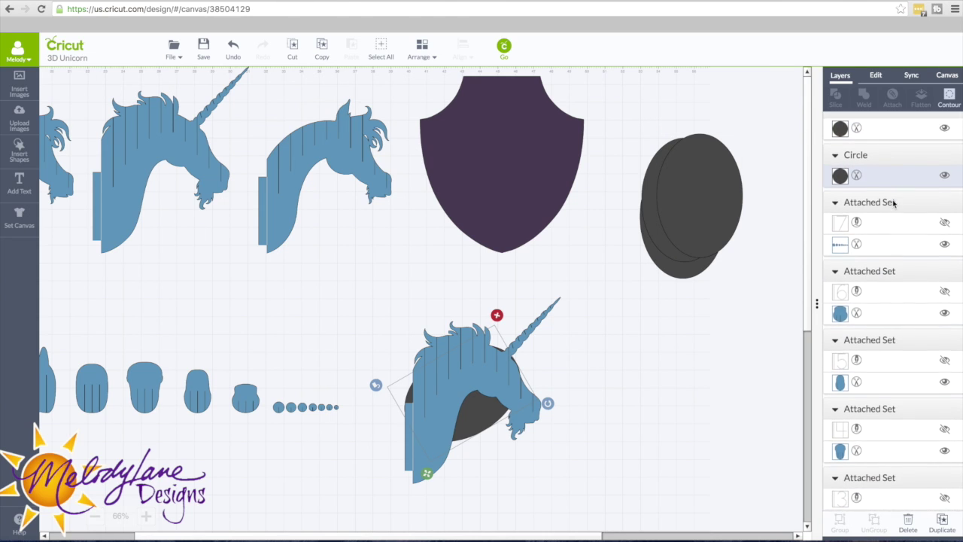
scroll(894, 192, up, 2)
click(894, 198)
scroll(895, 198, down, 1)
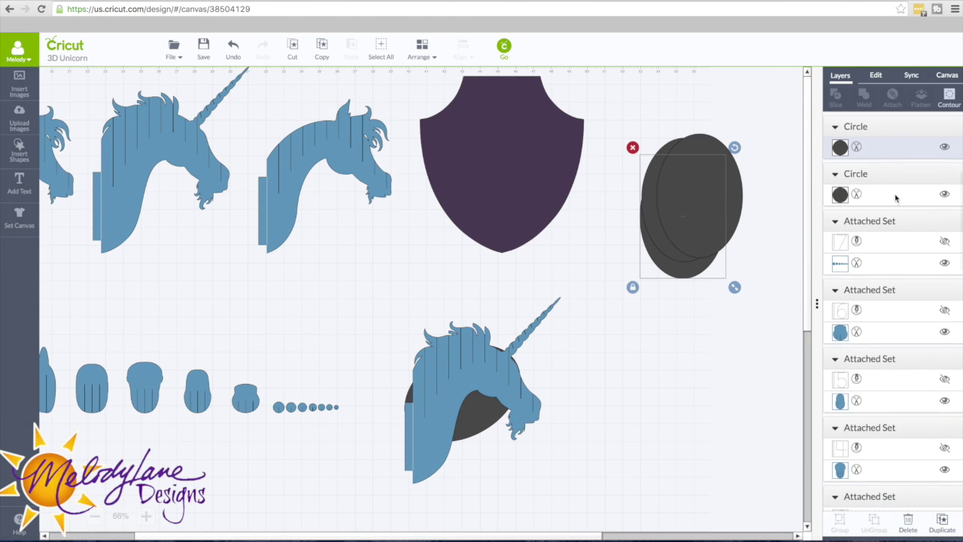
- Slice the detached horned head with the tilted oval behind it
click(895, 198)
scroll(895, 197, down, 1)
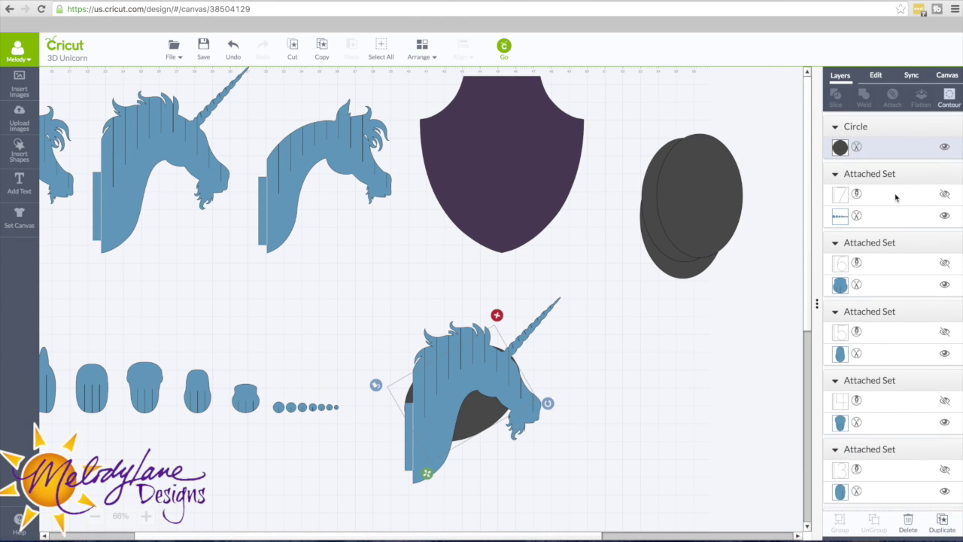
shift+click(536, 329)
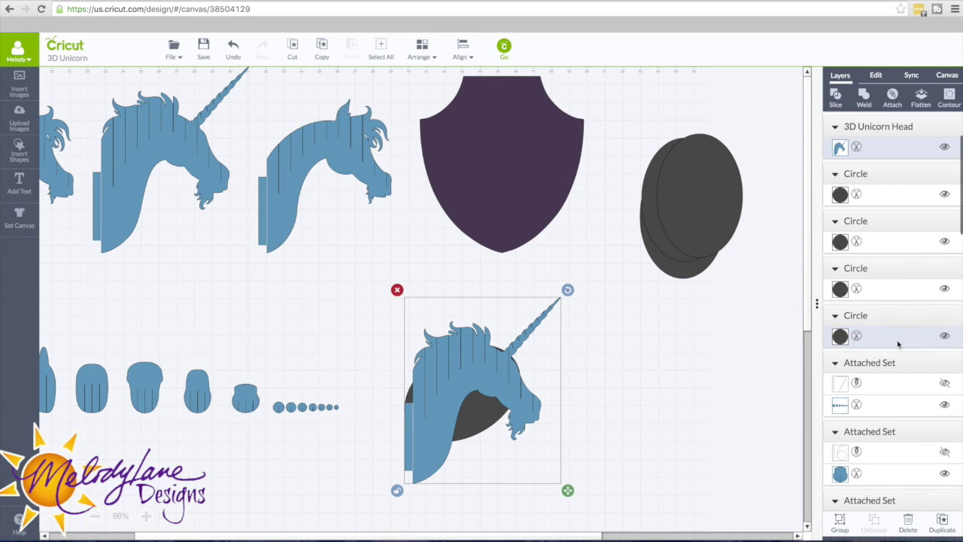
click(835, 97)
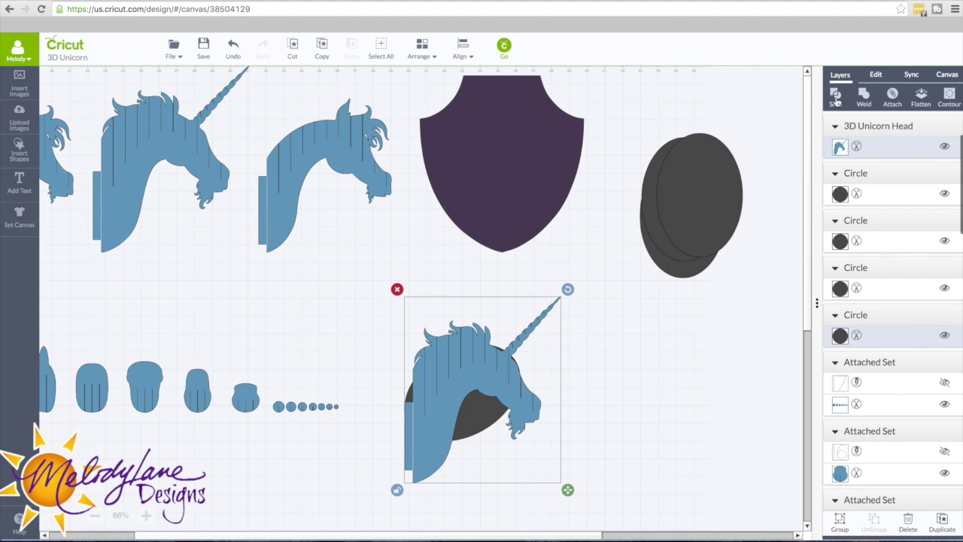
- Delete the sliced overlap, leftover oval parts and score lines, and move the remaining head fragments to the clear area below the shield
drag(498, 380, 653, 402)
drag(460, 323, 331, 196)
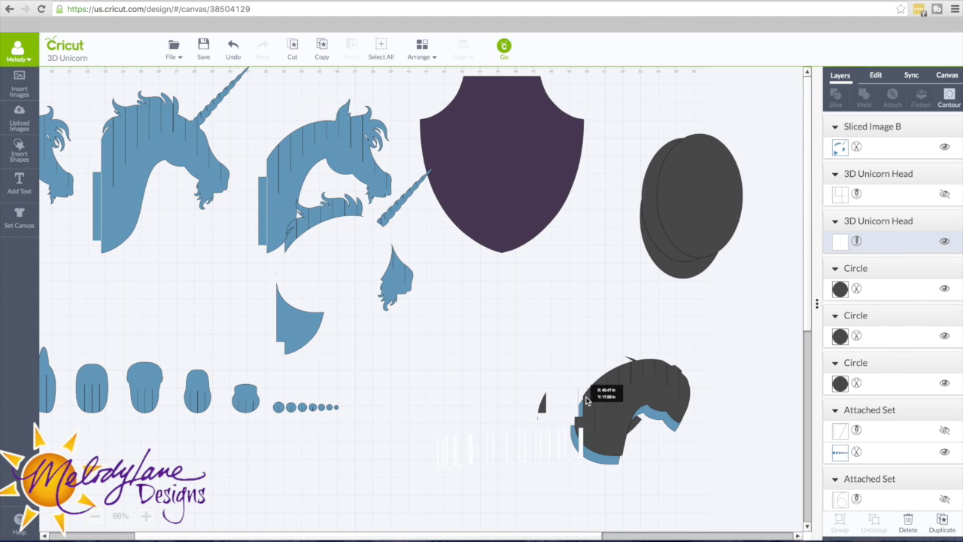
click(636, 383)
click(539, 393)
drag(476, 307, 743, 519)
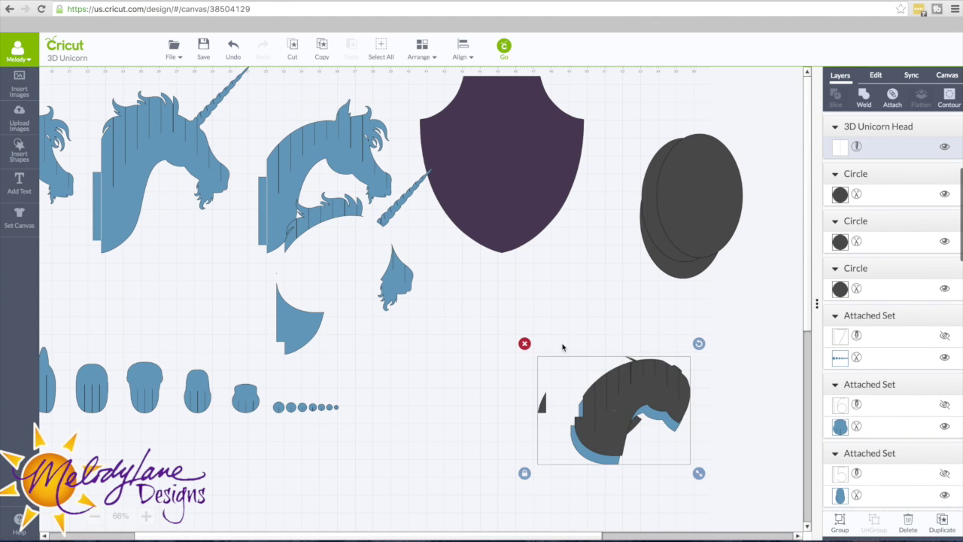
click(522, 344)
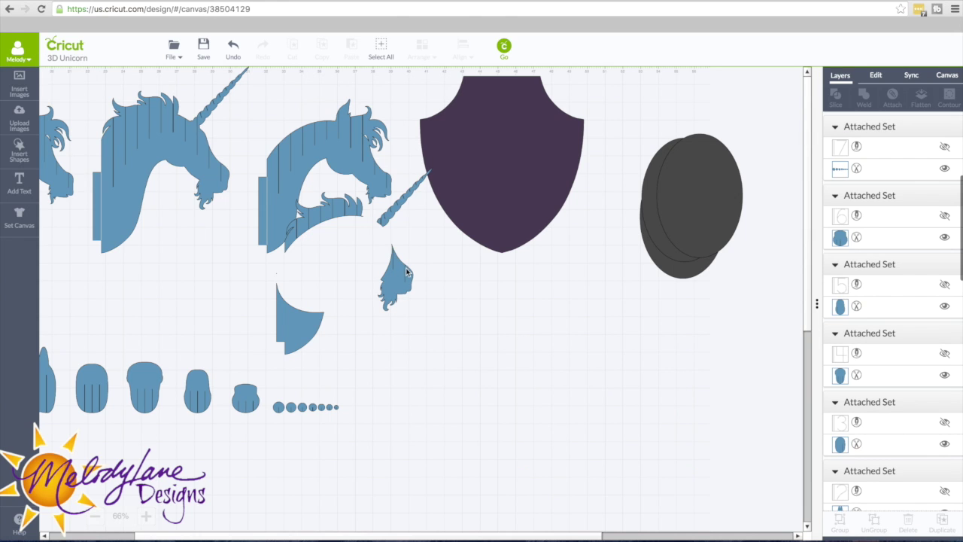
drag(406, 269, 538, 383)
click(623, 361)
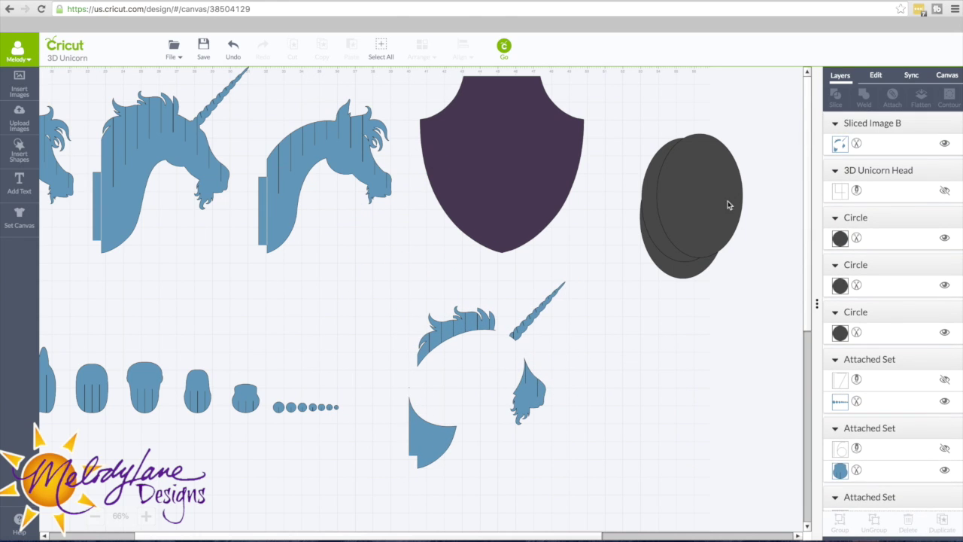
- Move another spare oval over the muzzle fragment of the sliced head
drag(727, 204, 537, 415)
shift+click(525, 325)
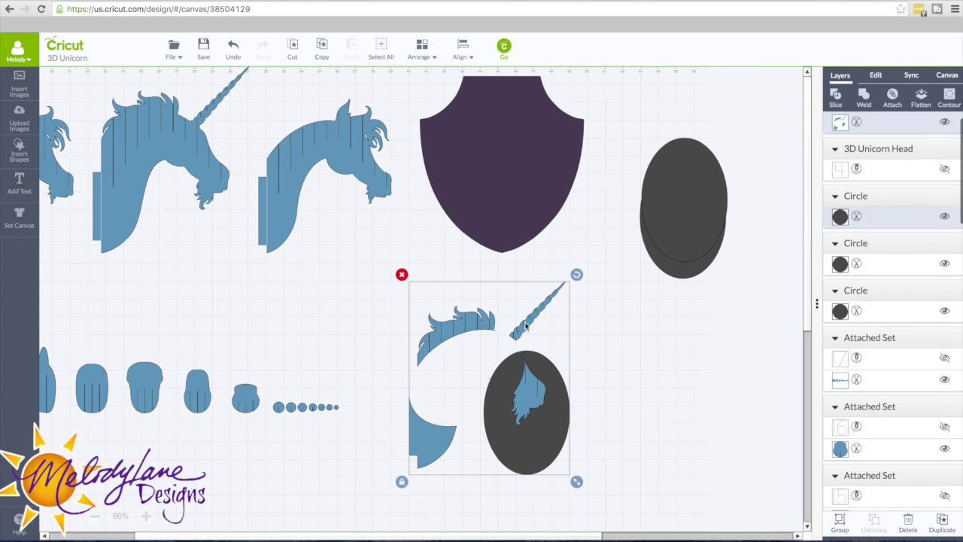
click(600, 335)
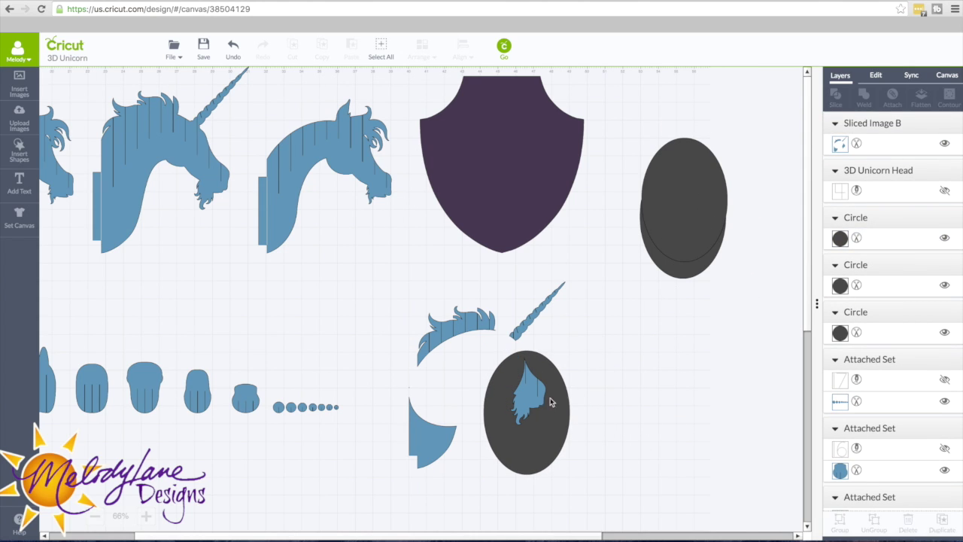
click(550, 402)
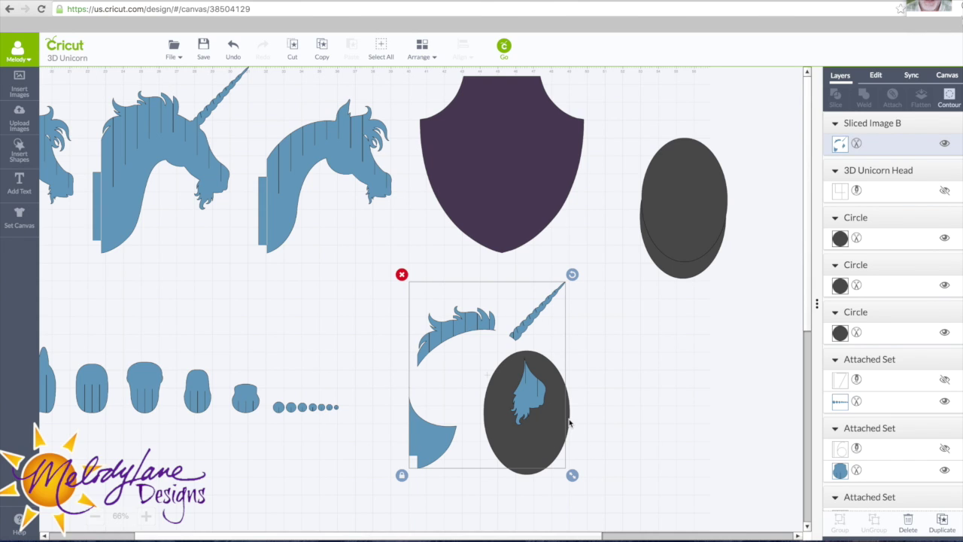
click(570, 423)
- Enlarge and tilt this oval by about 49° to cover the muzzle and neck base, then select it with the head fragments
drag(578, 482, 621, 507)
drag(602, 464, 511, 433)
drag(542, 354, 578, 434)
drag(507, 451, 525, 433)
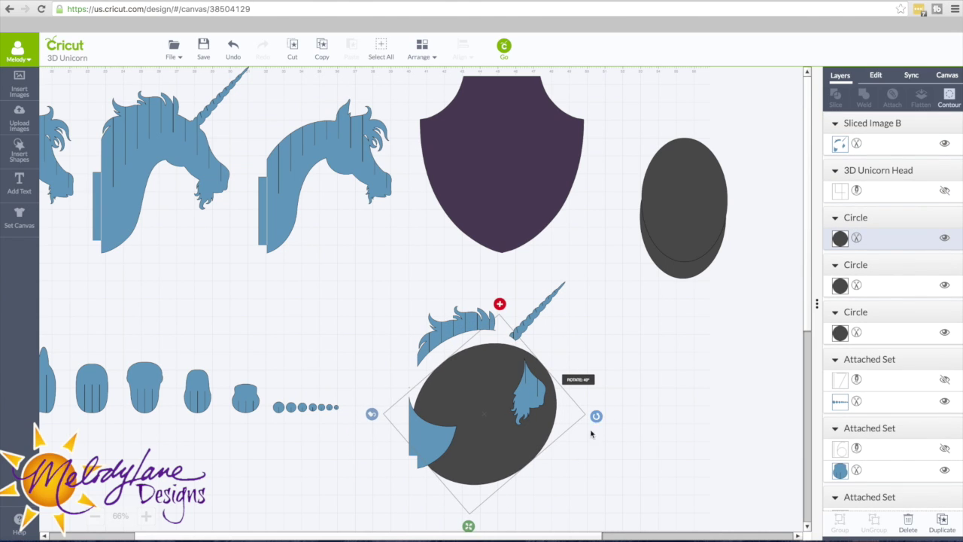
drag(468, 525, 481, 539)
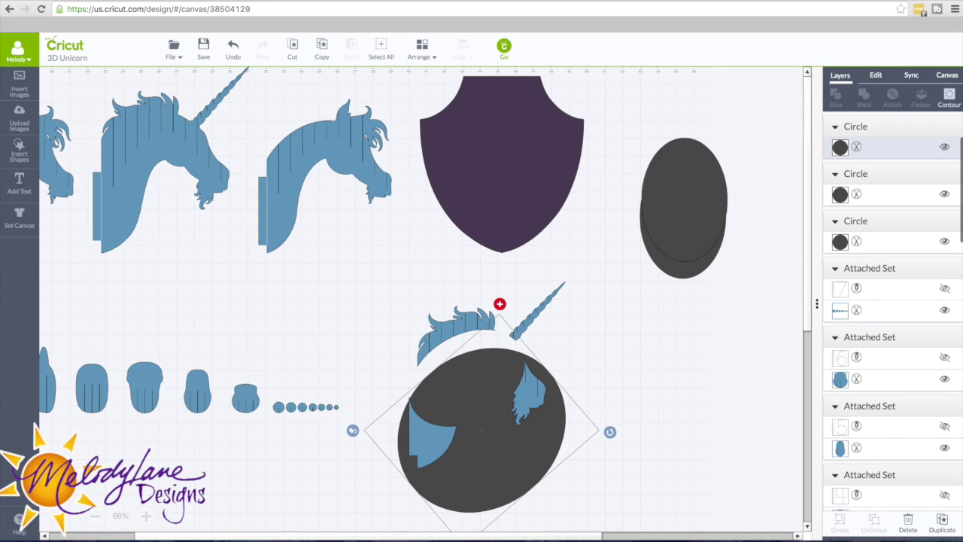
drag(488, 471, 479, 468)
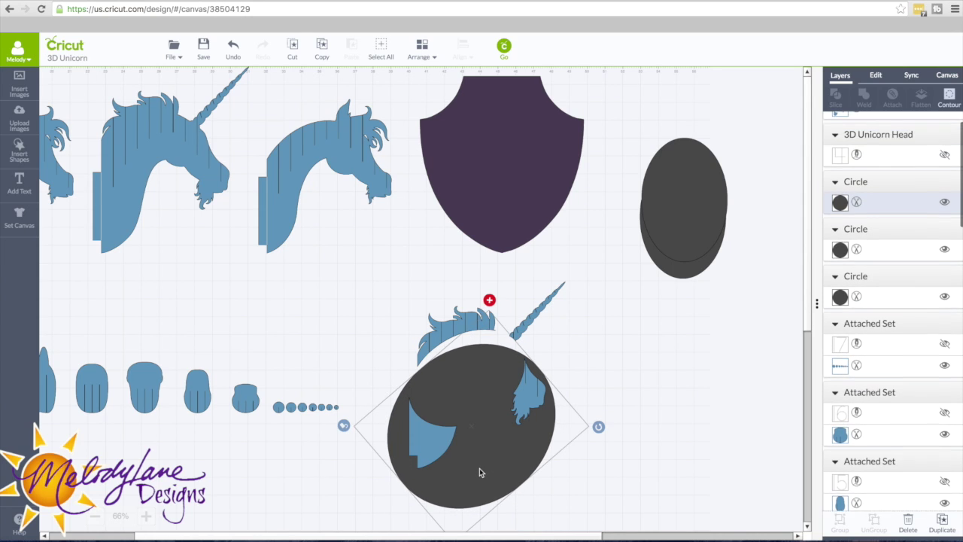
shift+click(526, 320)
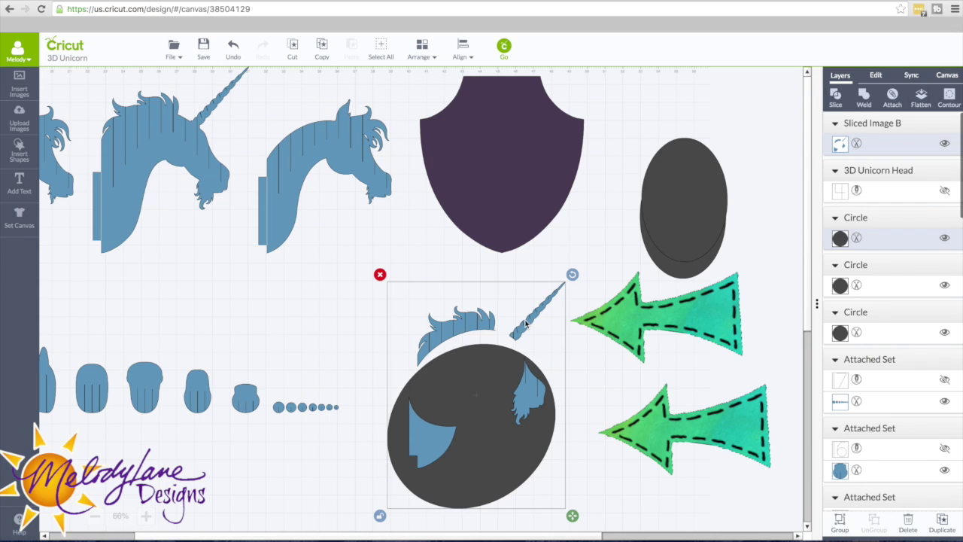
- Slice the head fragments with the oval, move the mane and horn onto the shield, and delete the oval leftovers
click(836, 96)
drag(529, 322, 536, 167)
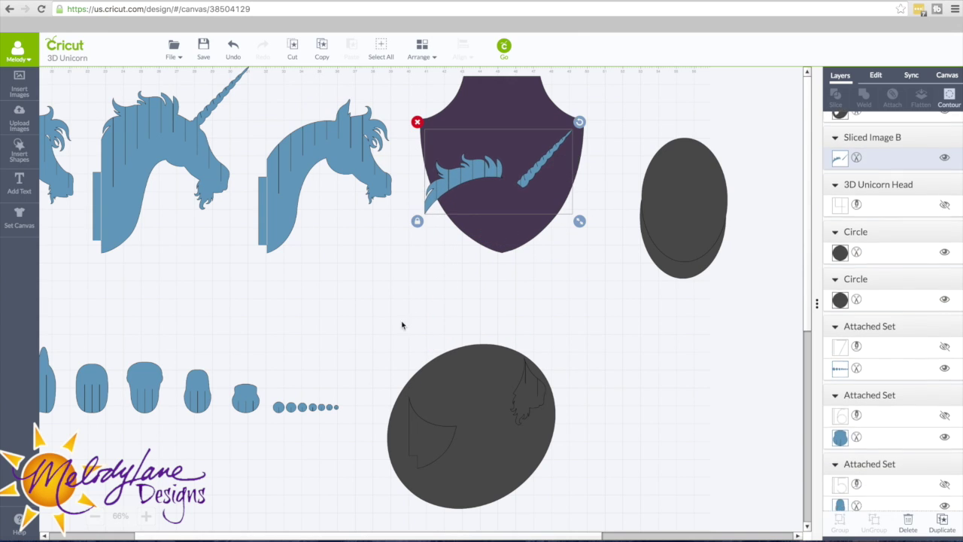
click(491, 341)
drag(375, 319, 595, 519)
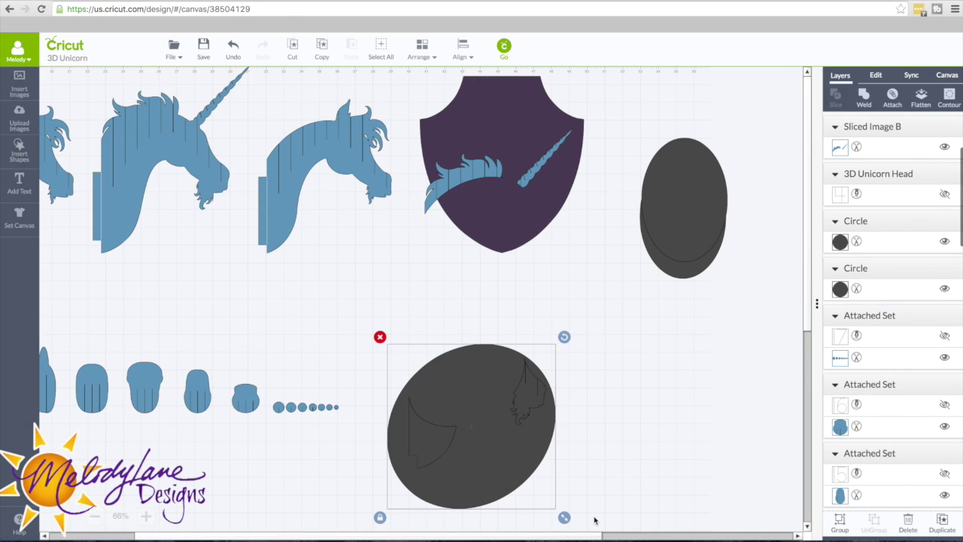
click(380, 338)
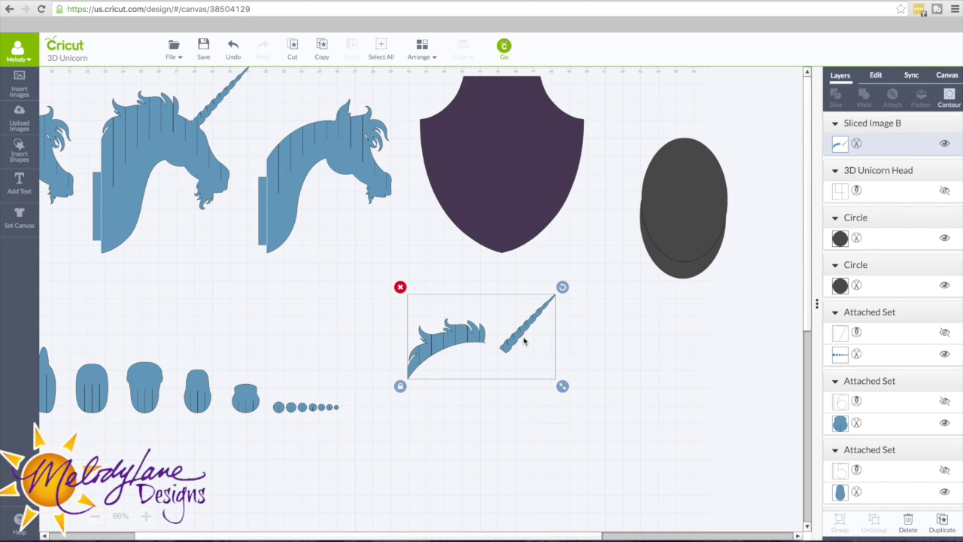
- Slice the horn away from the mane with a spare oval, then move the dark horn copy and the cut oval aside
drag(682, 239, 533, 365)
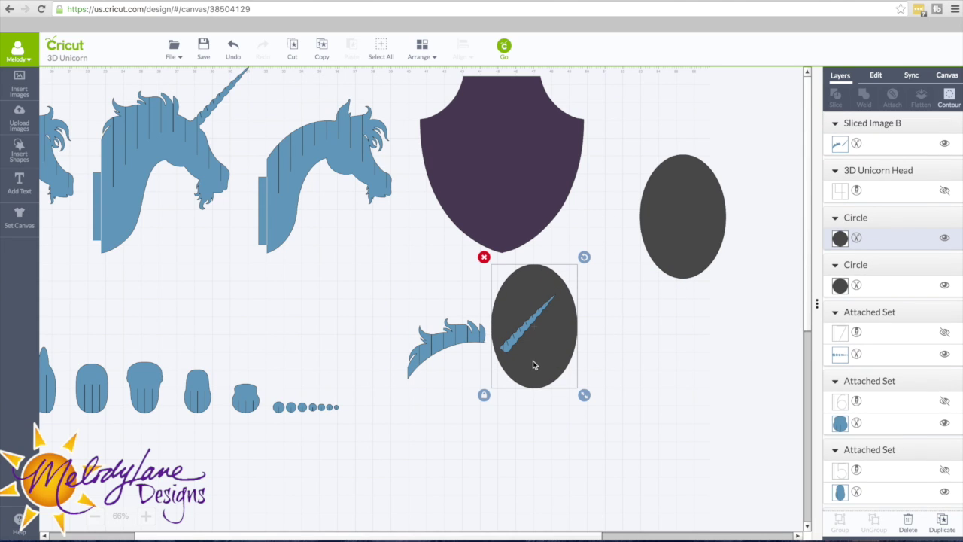
shift+click(472, 329)
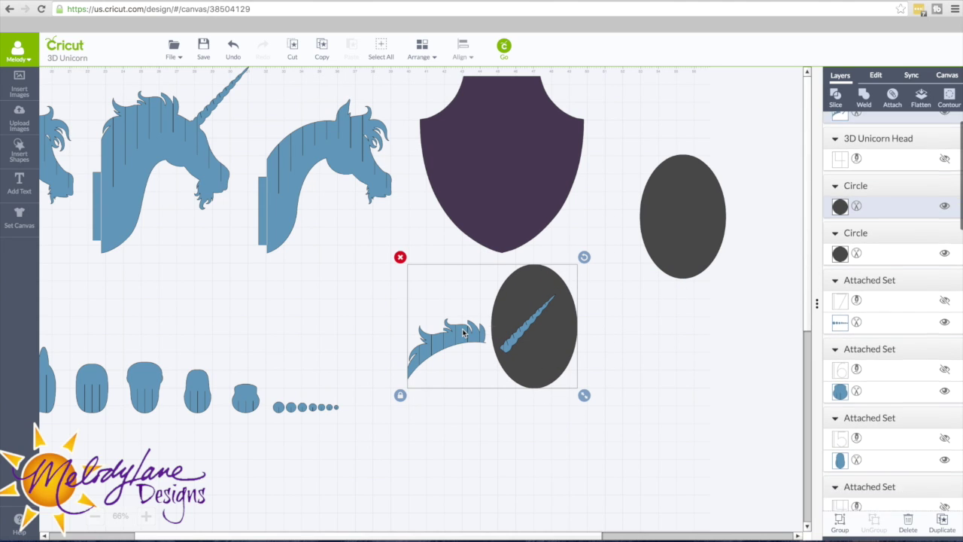
click(839, 100)
drag(554, 349, 686, 331)
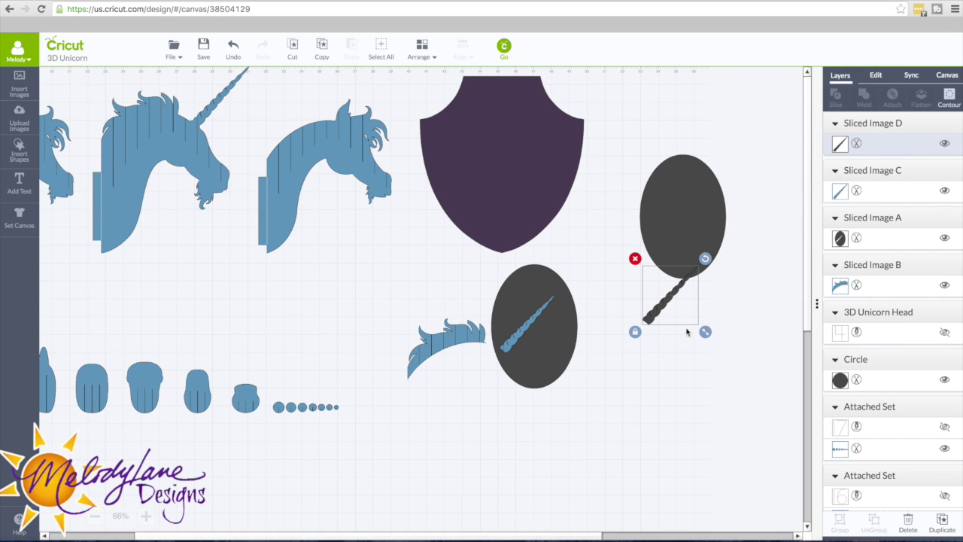
drag(546, 351, 703, 235)
- Move the dark horn copy to just below the shield and flip it horizontally
drag(667, 308, 540, 297)
click(876, 74)
click(932, 187)
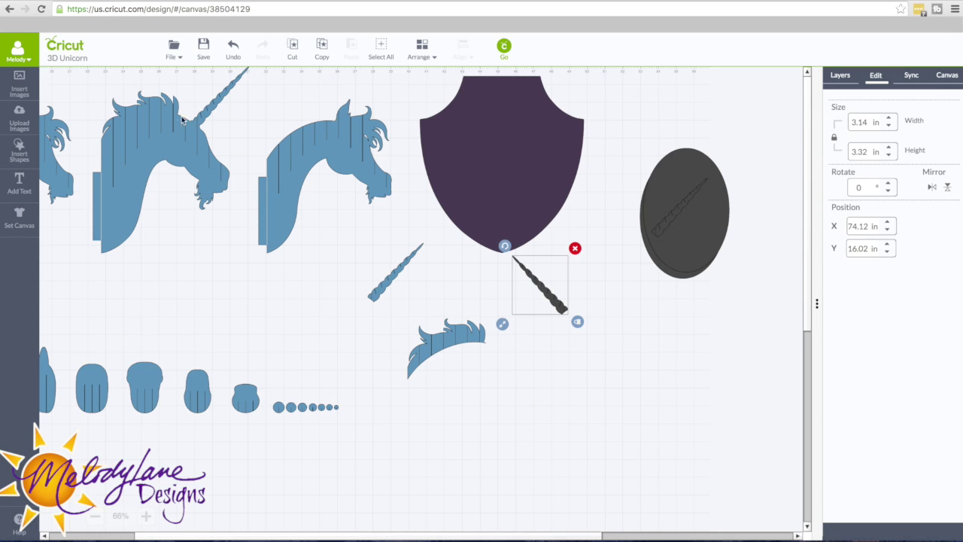
- Move the hornless head beside the shield to the clear area below it and place the spare oval over the head
click(369, 159)
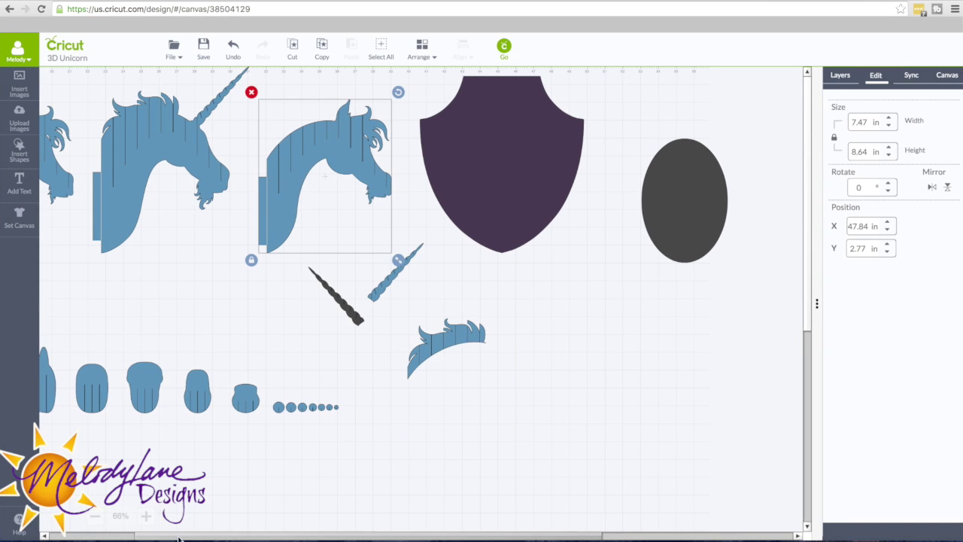
drag(180, 535, 144, 535)
drag(144, 536, 150, 535)
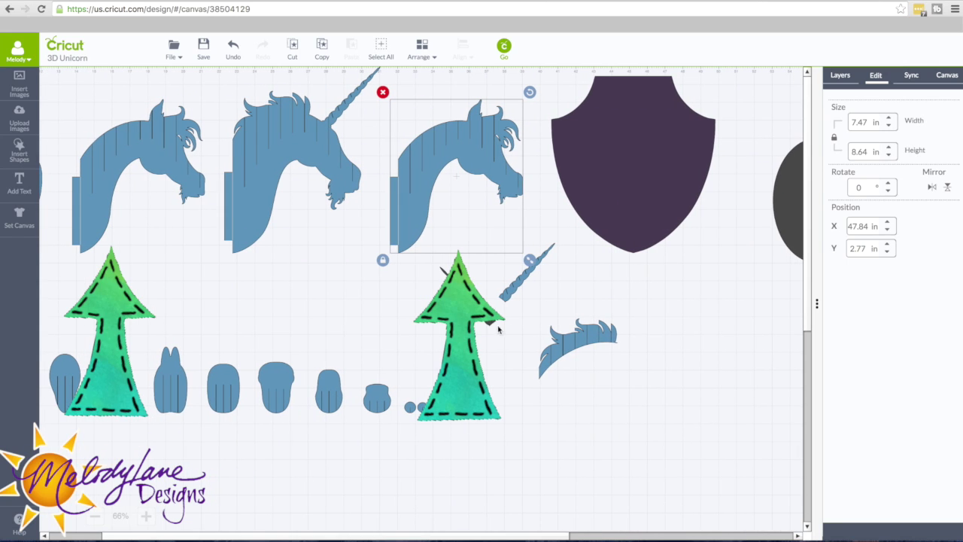
drag(475, 156, 563, 358)
drag(589, 225, 513, 368)
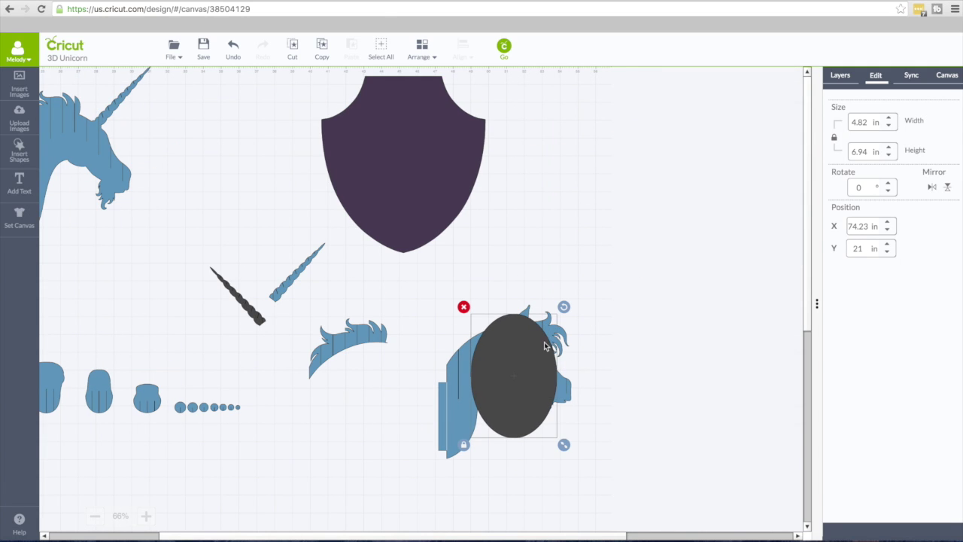
- Tilt the oval to about 318° and stretch it to about 7.2 × 13.89 in, positioning it over the head's neck
drag(564, 311, 508, 290)
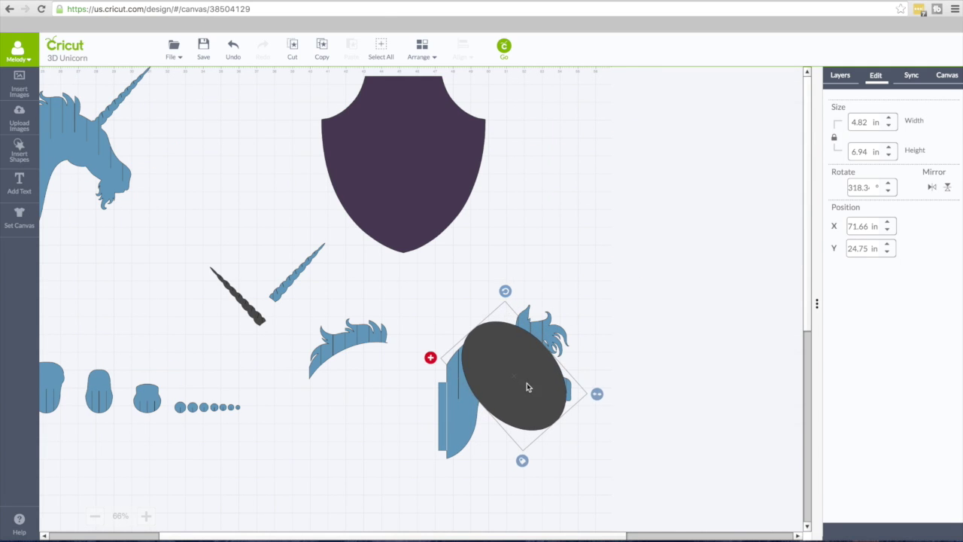
mouse_move(529, 386)
mouse_down()
mouse_move(510, 397)
mouse_move(537, 402)
mouse_up()
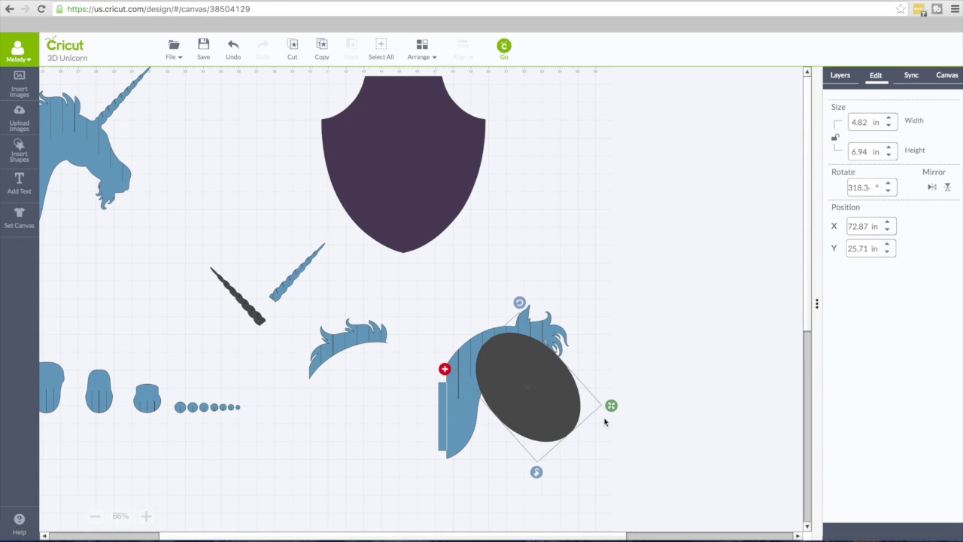
drag(610, 407, 733, 479)
drag(611, 460, 533, 442)
mouse_move(653, 458)
mouse_down()
mouse_move(641, 456)
mouse_move(649, 450)
mouse_up()
drag(557, 464, 519, 478)
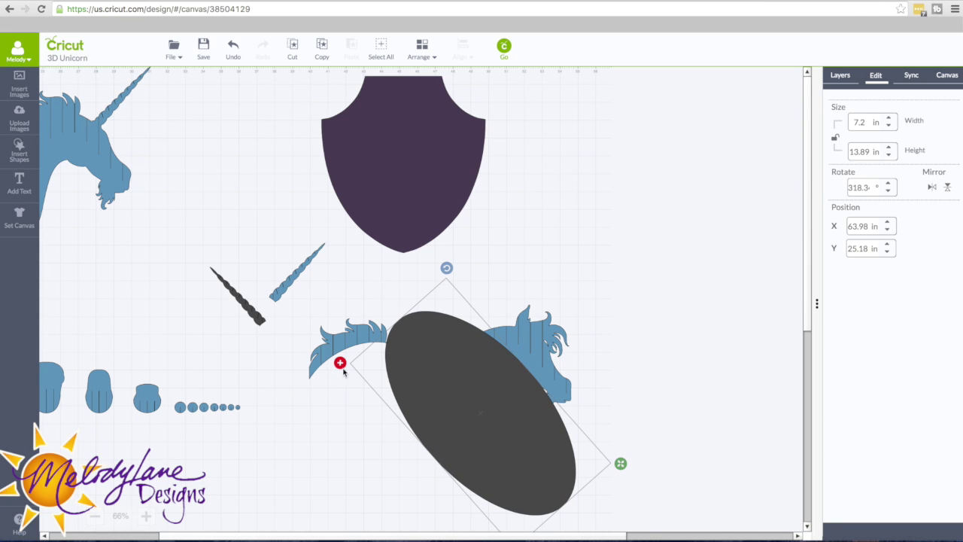
- Move the mane piece clear of the oval and enlarge the oval to about 8.91 × 14.14 in, leaving the ear and forelock uncovered
drag(338, 340, 288, 307)
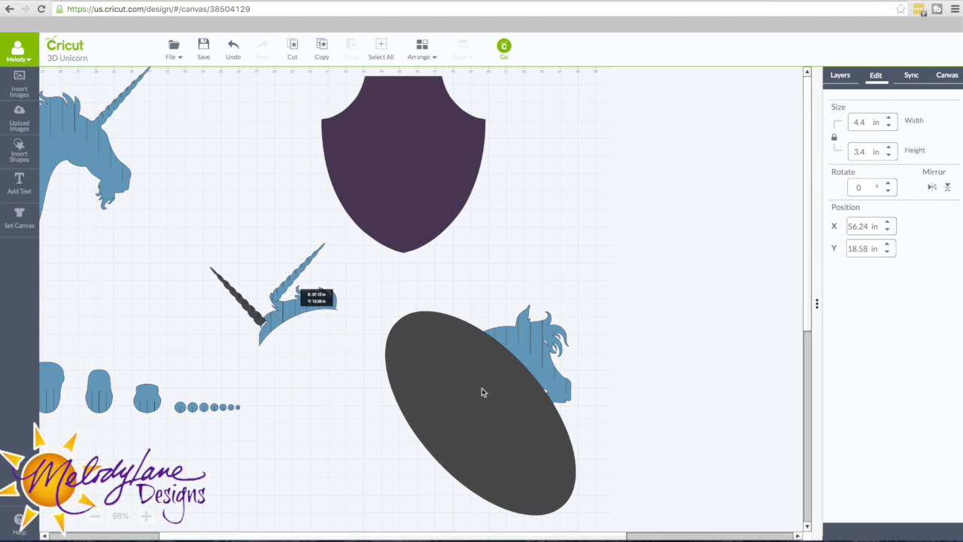
click(564, 452)
drag(621, 465, 646, 447)
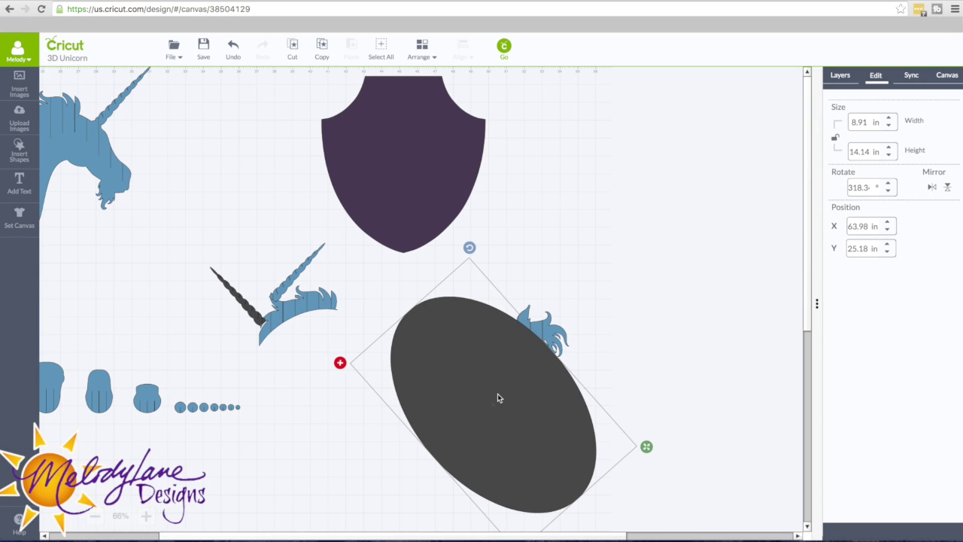
shift+click(552, 331)
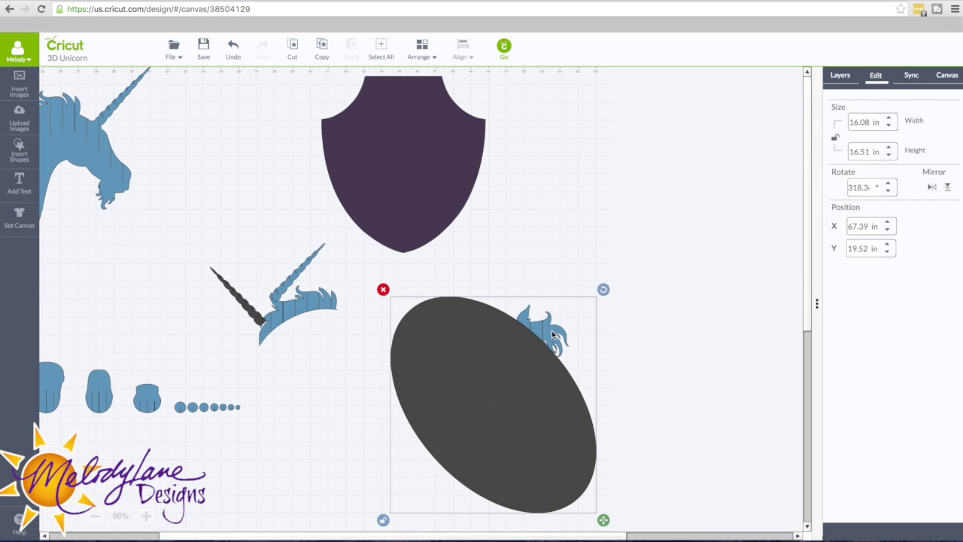
click(839, 78)
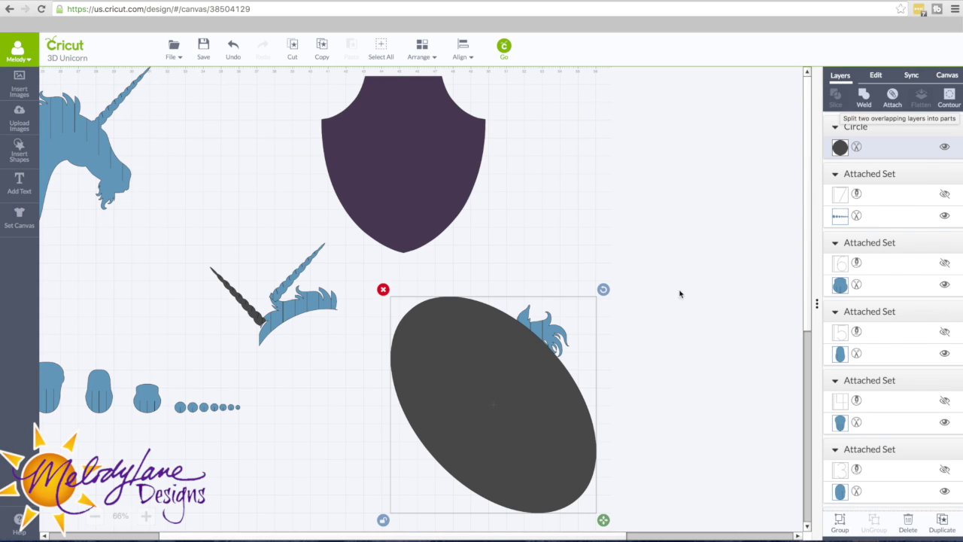
click(636, 374)
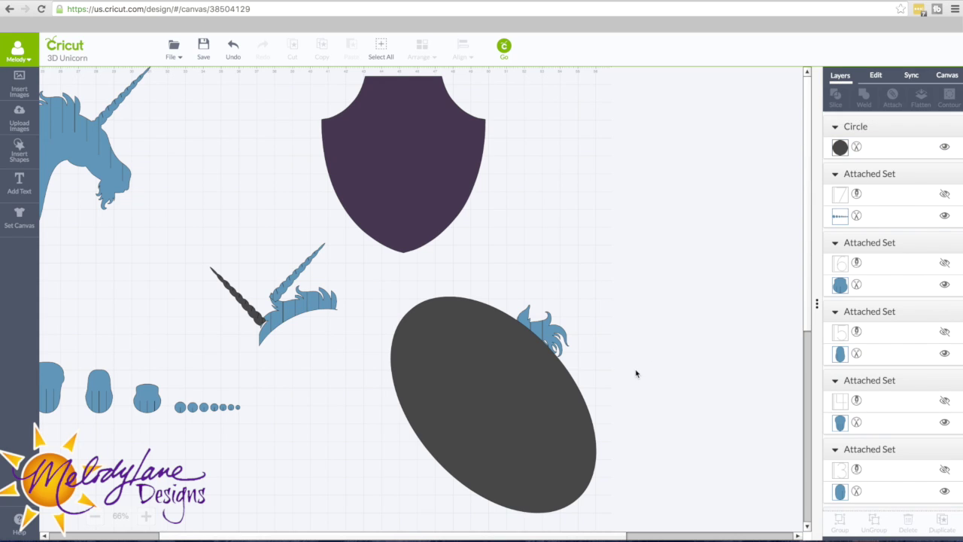
- Duplicate the hornless head under the oval and move the copy between the horned head and the shield
click(548, 333)
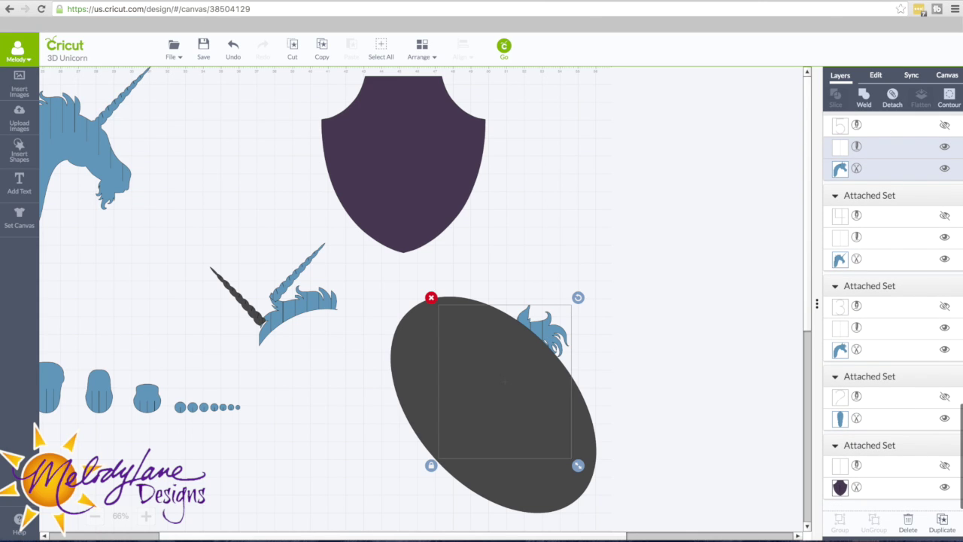
click(943, 523)
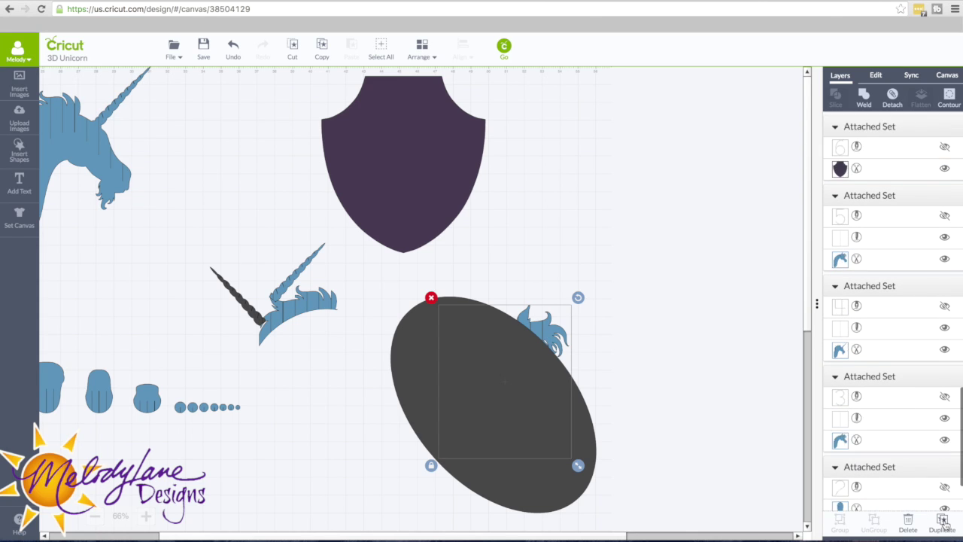
drag(541, 366, 249, 137)
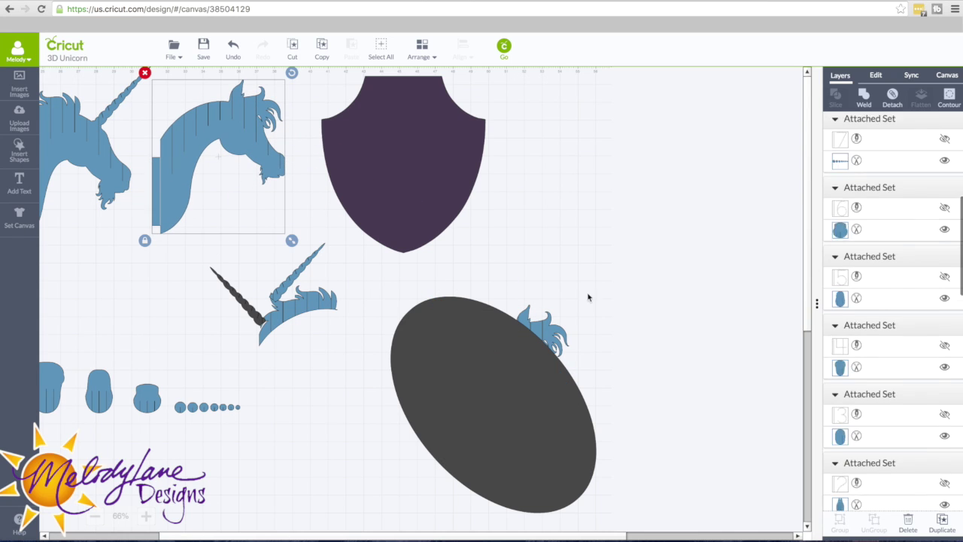
- Detach the head under the oval from its score lines and label
click(553, 325)
scroll(899, 176, down, 5)
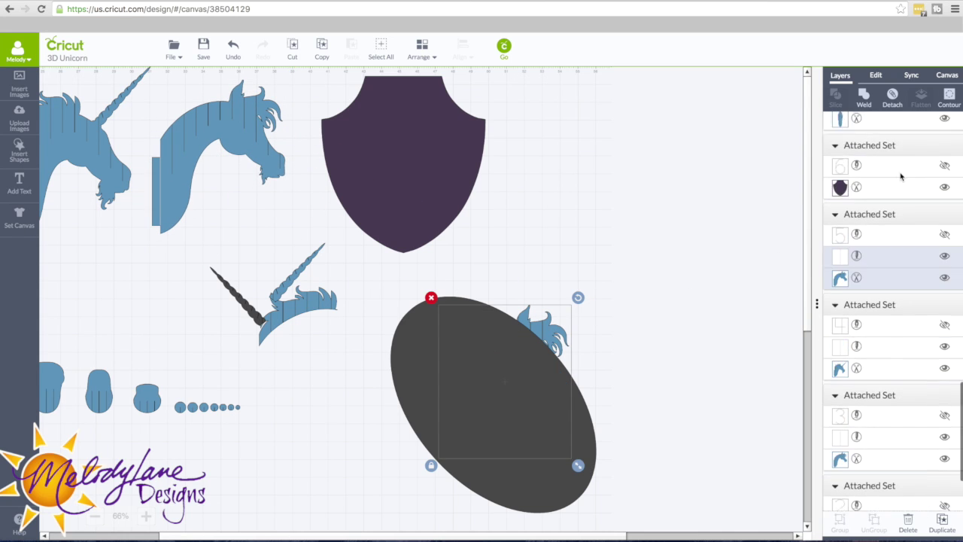
click(894, 97)
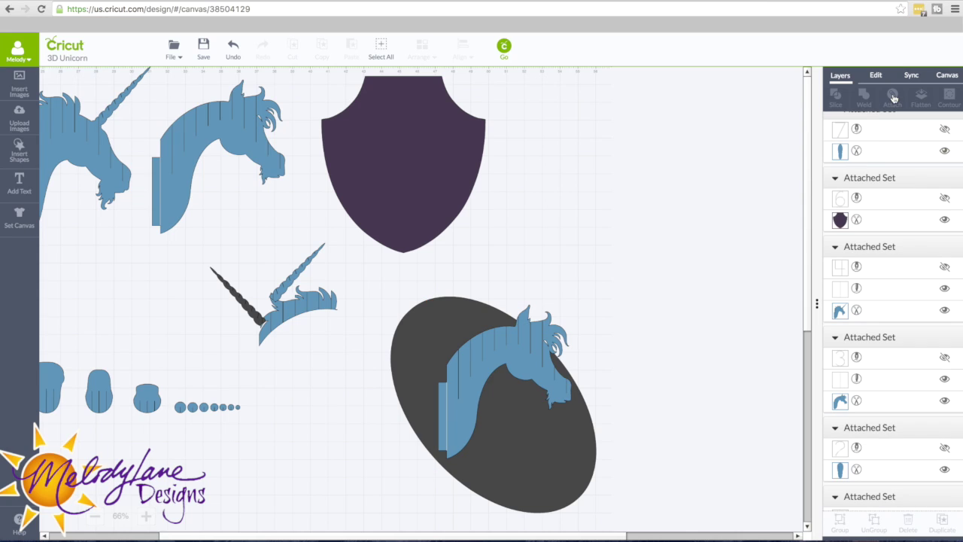
- Try slicing the detached head with the large tilted oval, then undo the slice
click(486, 351)
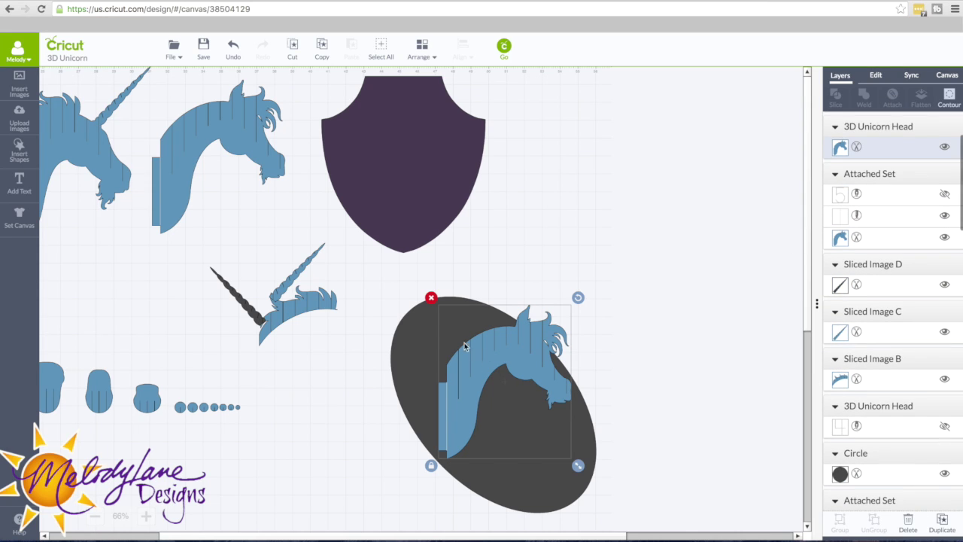
shift+click(420, 339)
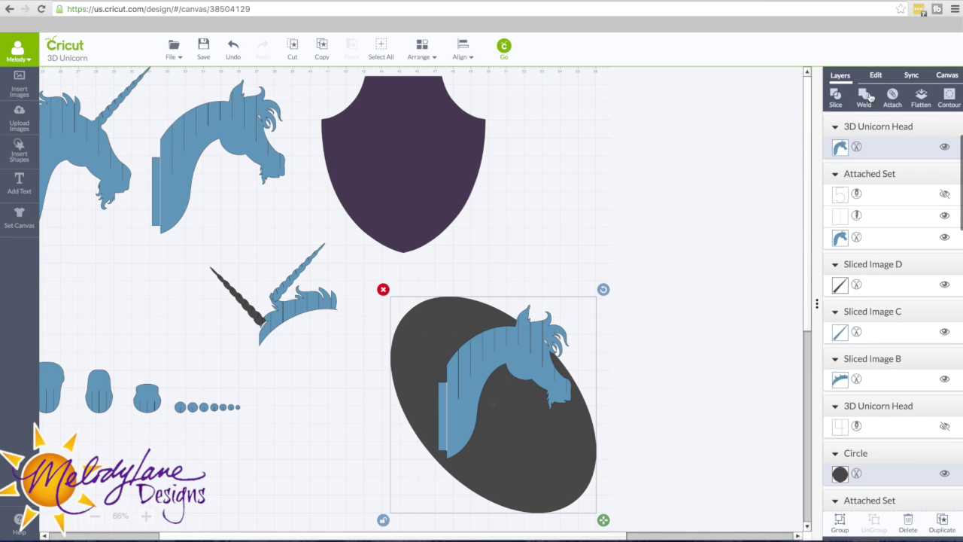
click(836, 98)
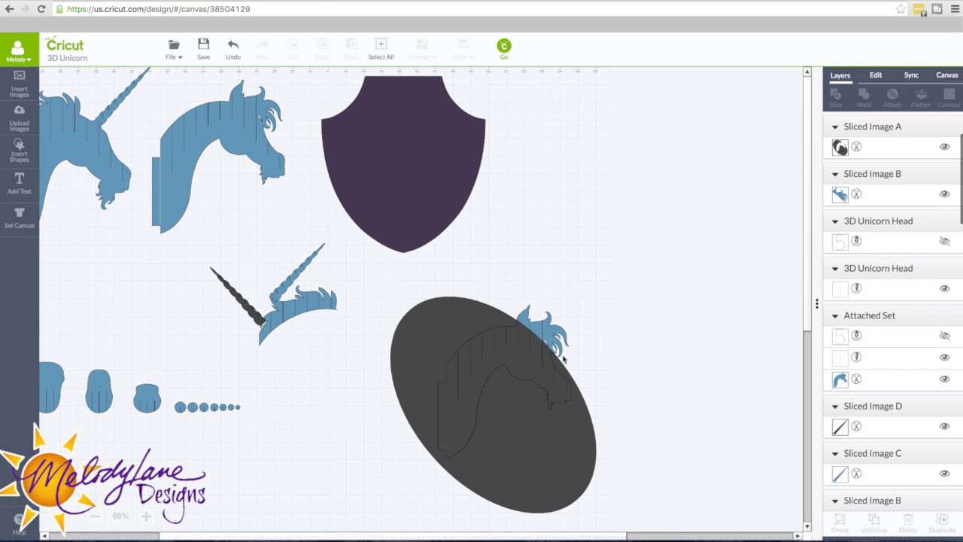
click(233, 46)
- Nudge the detached head slightly upward and slice it with the large tilted oval
drag(548, 336, 527, 345)
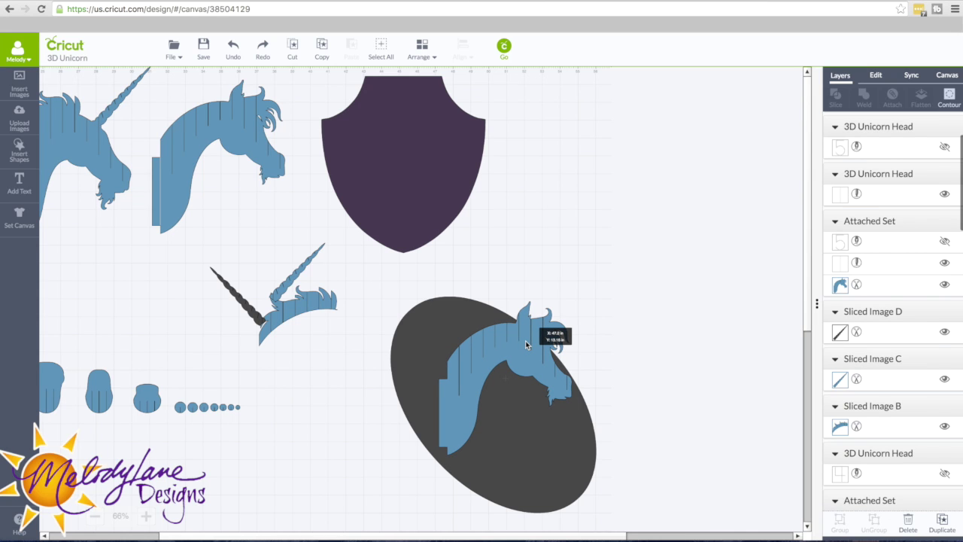
shift+click(427, 337)
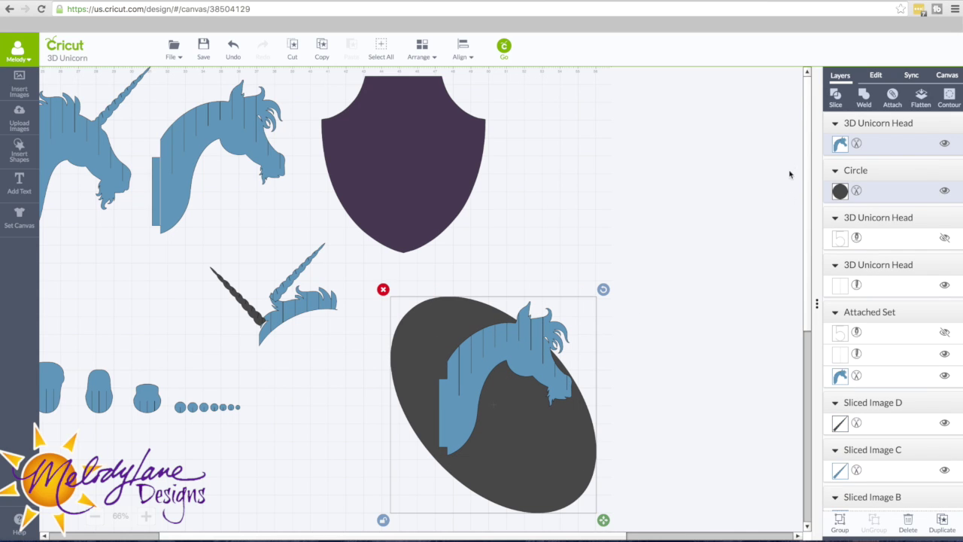
click(836, 98)
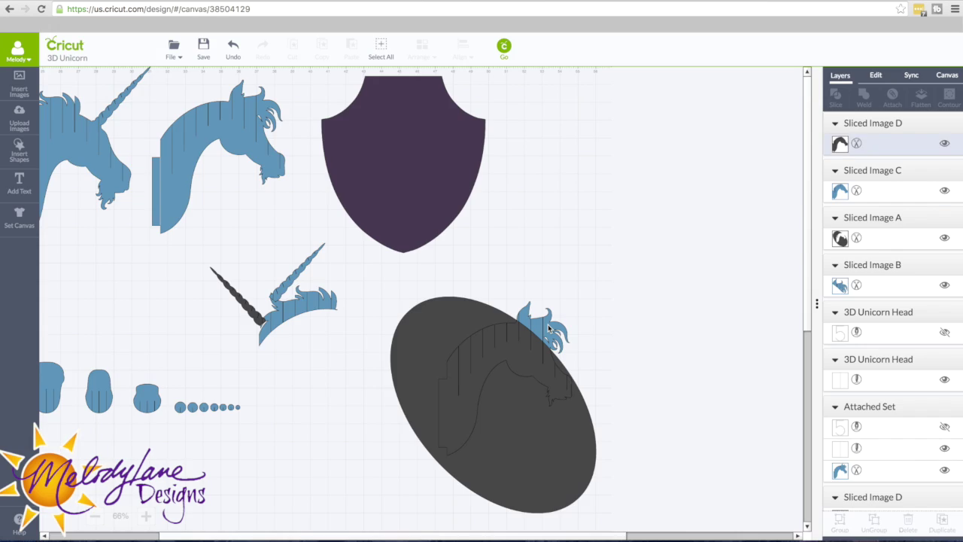
- Move the sliced ear and forelock piece clear of the oval and delete the leftover oval and head parts
drag(559, 311, 548, 233)
drag(353, 288, 603, 534)
click(367, 228)
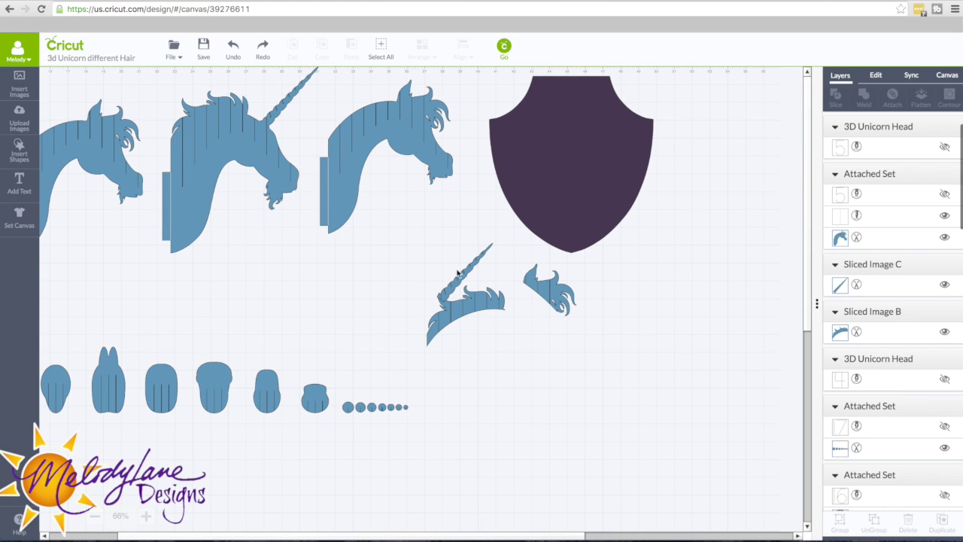
- Separate the mane piece from the horn, set its layer to Print, and show the available fill patterns
drag(480, 303, 512, 311)
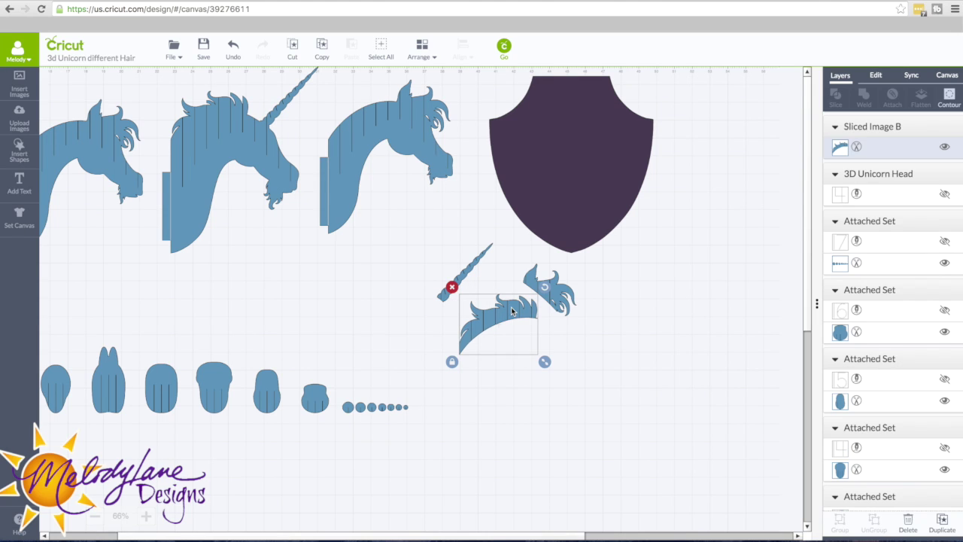
click(857, 147)
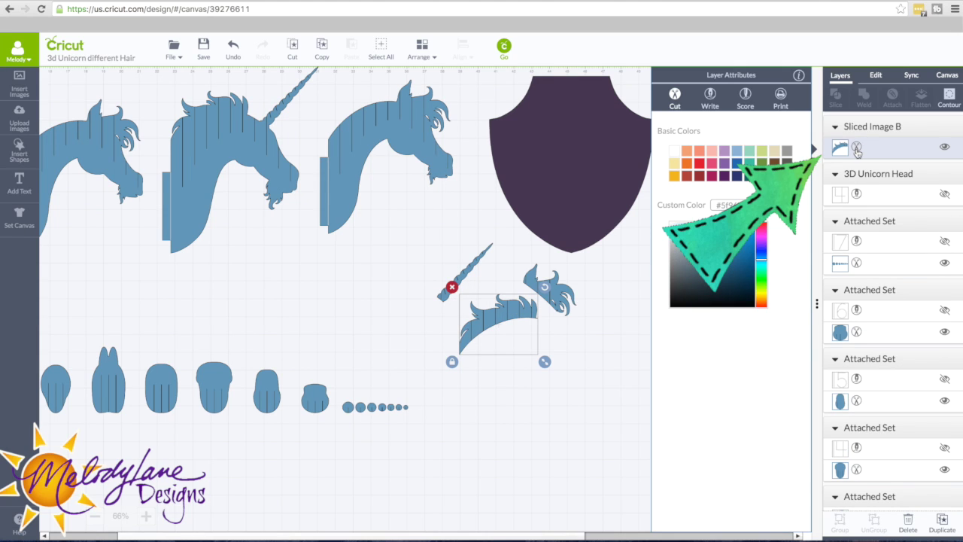
click(781, 95)
click(768, 119)
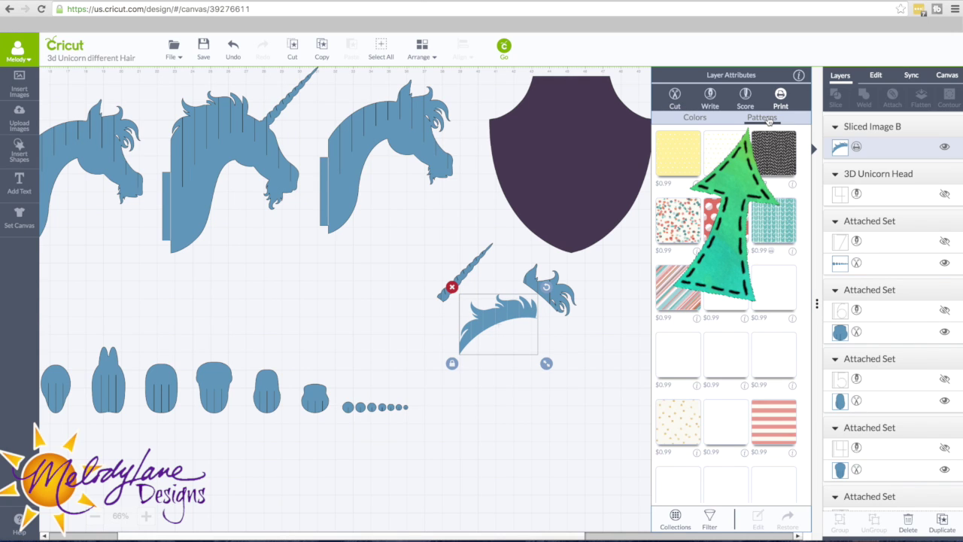
- Filter the patterns to Uploaded and fill the mane with the pink, orange and yellow watercolor pattern
click(711, 519)
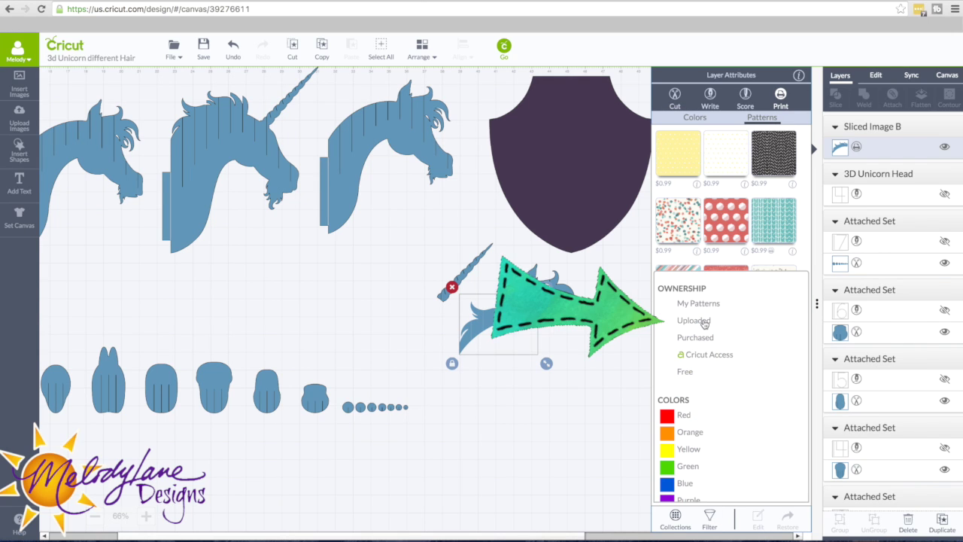
click(704, 321)
click(728, 409)
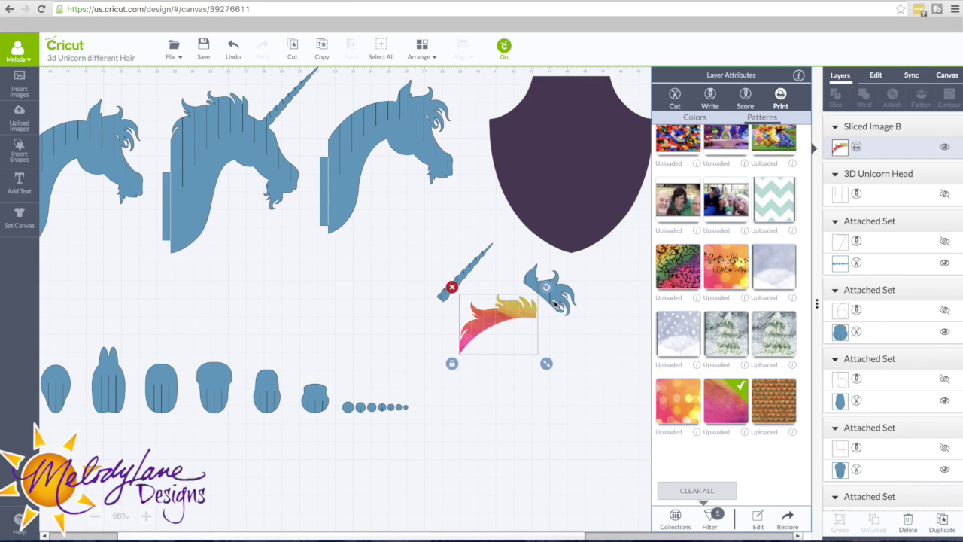
- Duplicate the watercolor-patterned mane and mirror the copy horizontally
click(508, 319)
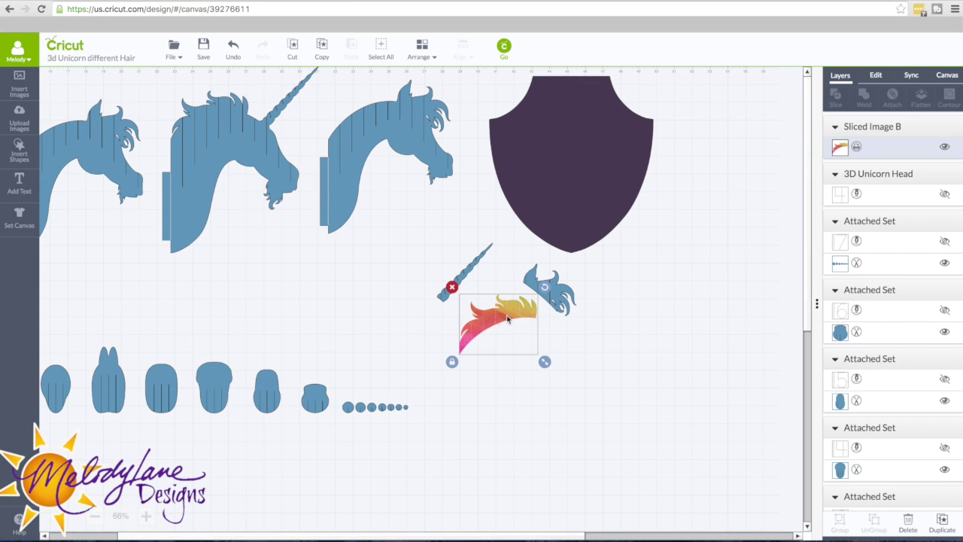
click(943, 520)
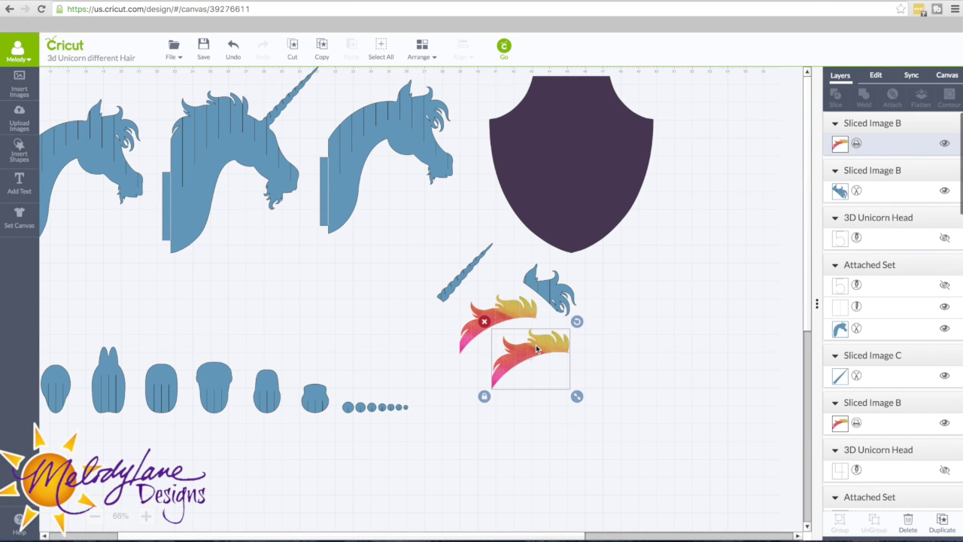
click(875, 76)
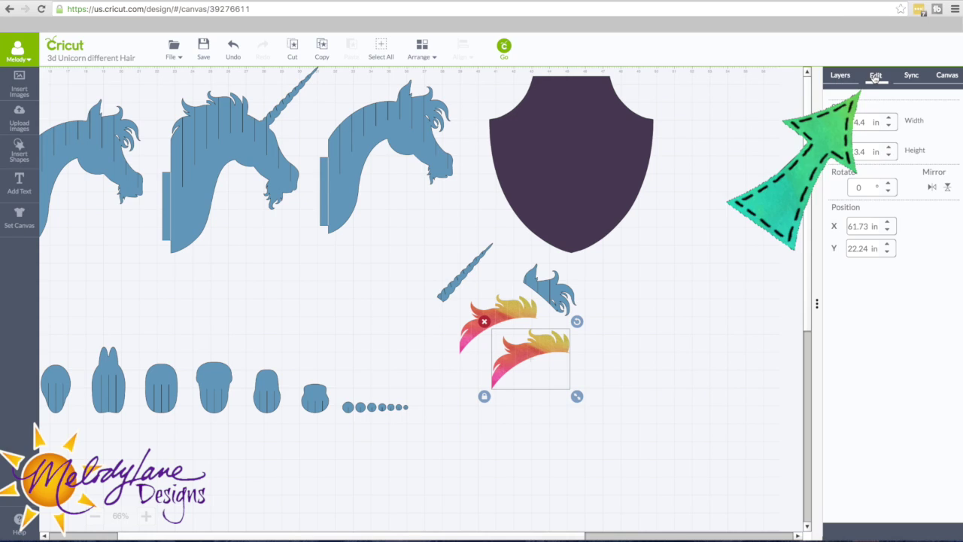
click(934, 188)
- Move the forelock clear, then place the original mane over the middle unicorn head's mane and the mirrored copy just beneath that head
drag(547, 290, 626, 290)
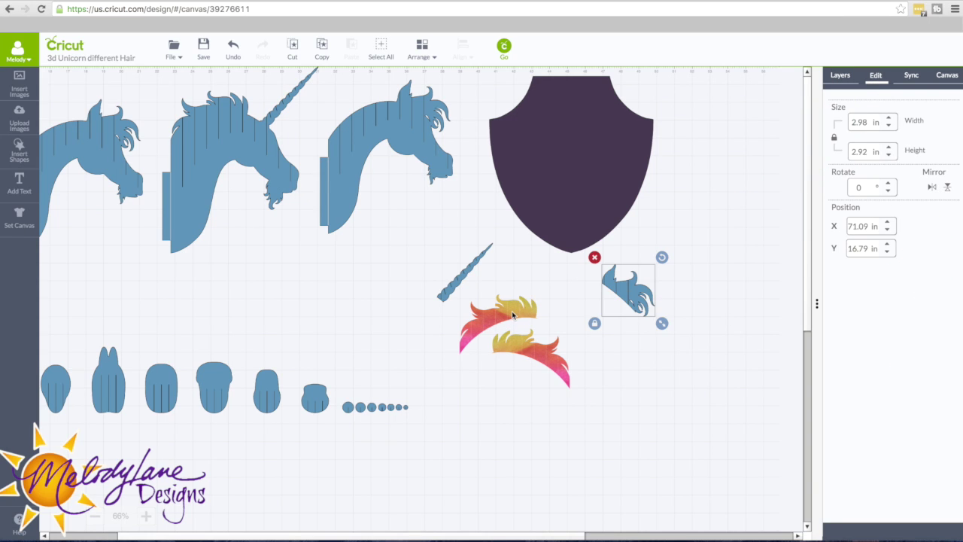
click(498, 301)
drag(499, 301, 226, 109)
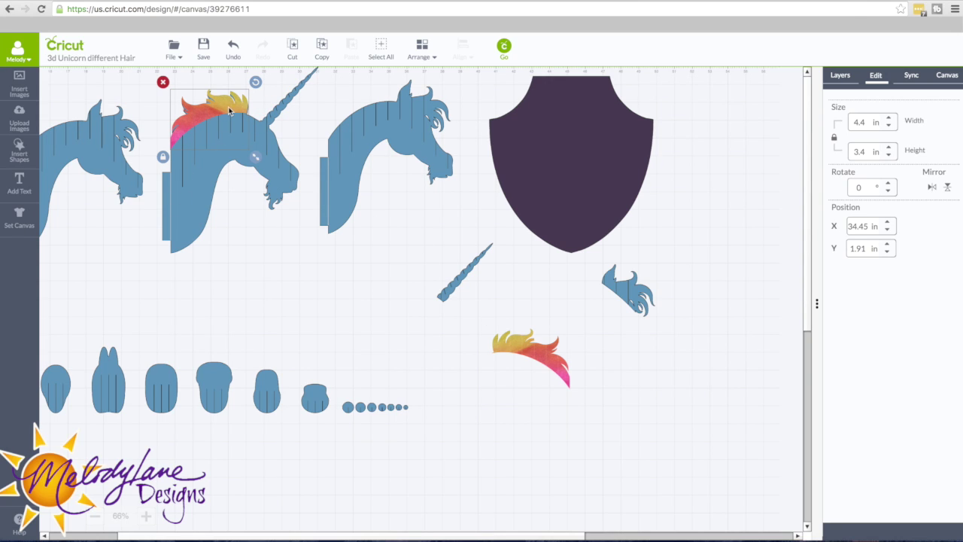
mouse_move(229, 111)
mouse_down()
mouse_move(232, 101)
mouse_move(228, 113)
mouse_up()
drag(539, 358, 271, 241)
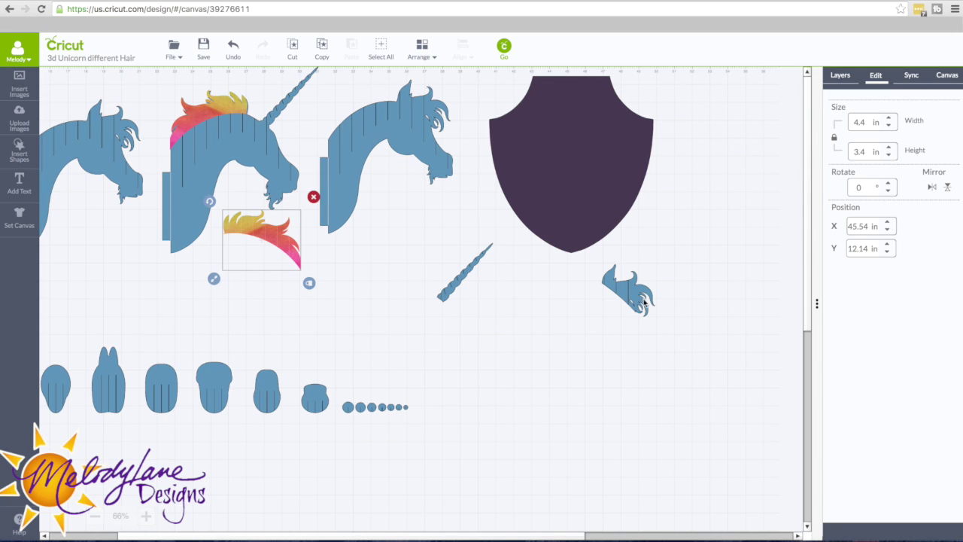
- Set the forelock layer to Print, fill it with the pink, orange and yellow watercolor pattern, and open the pattern's adjustment settings
click(630, 295)
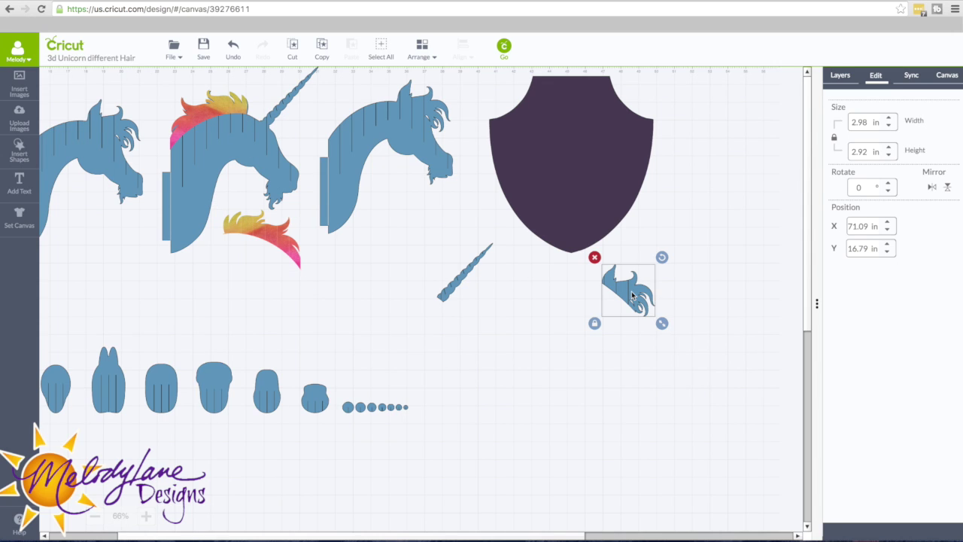
click(844, 85)
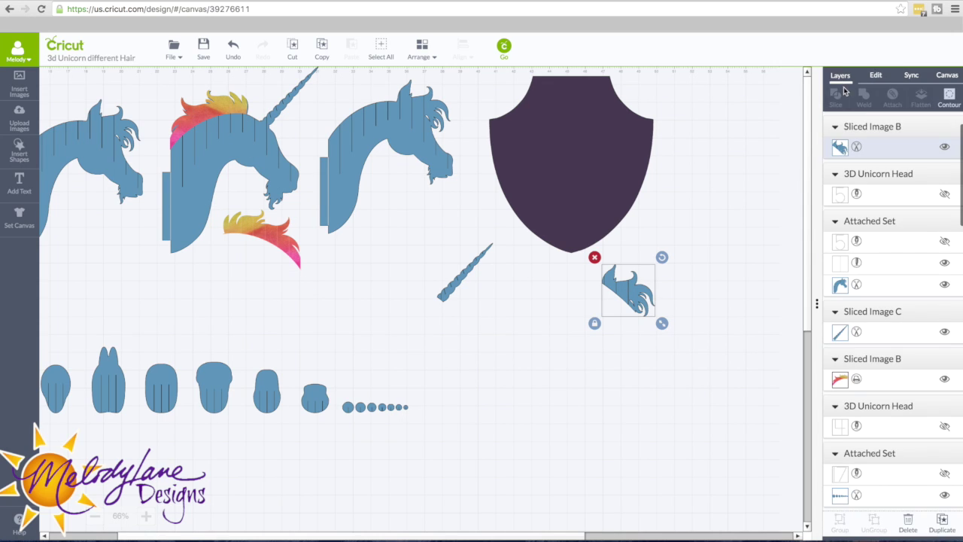
click(857, 148)
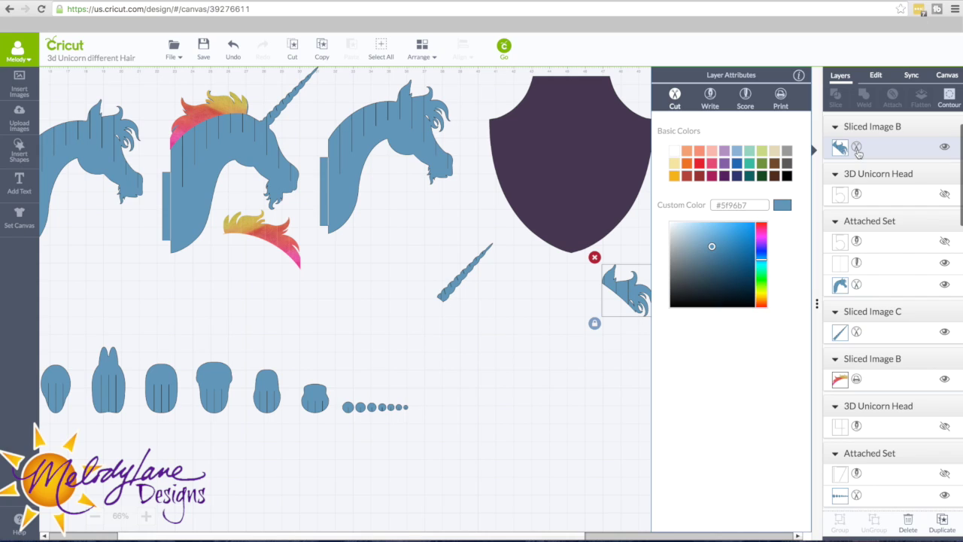
click(780, 98)
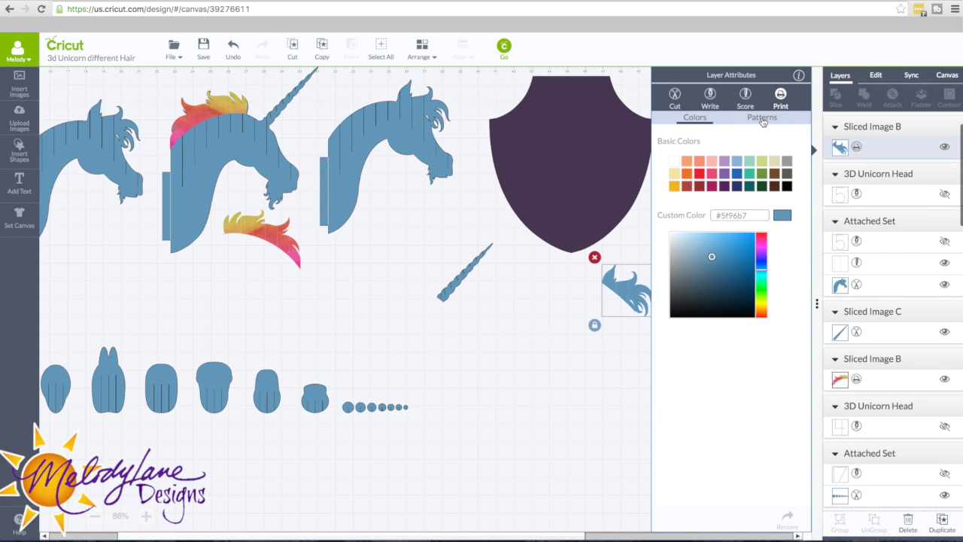
click(762, 118)
click(740, 407)
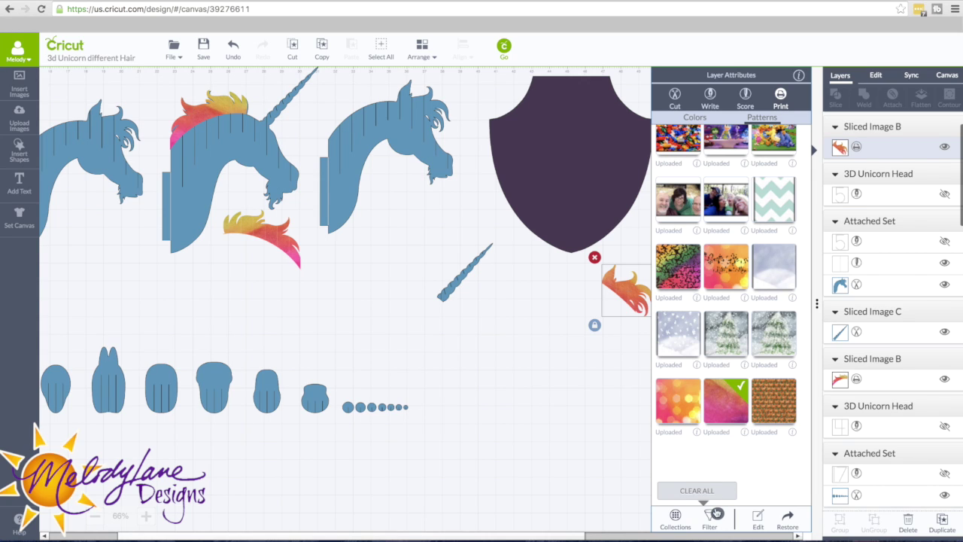
click(757, 519)
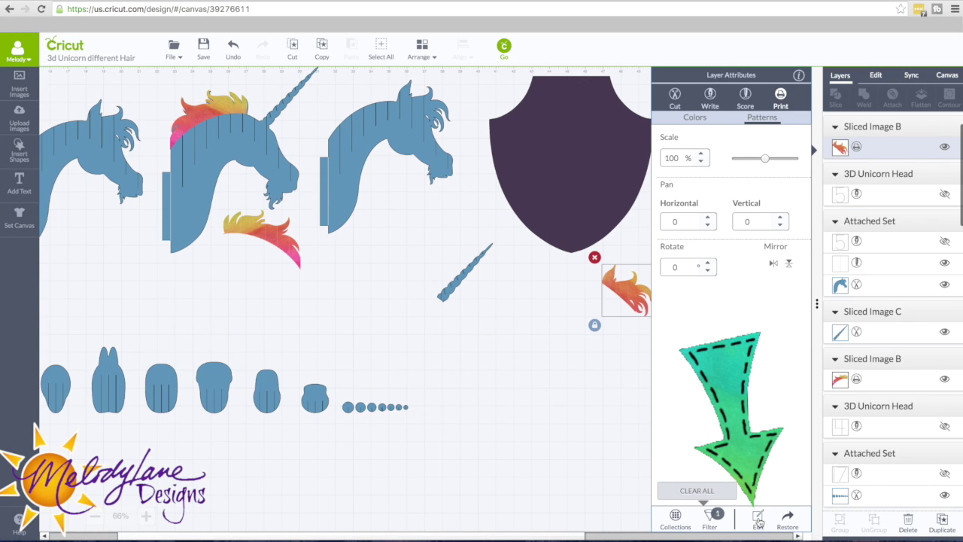
- Try panning the forelock's pattern vertically to -30, and return the vertical pan to 0
click(782, 226)
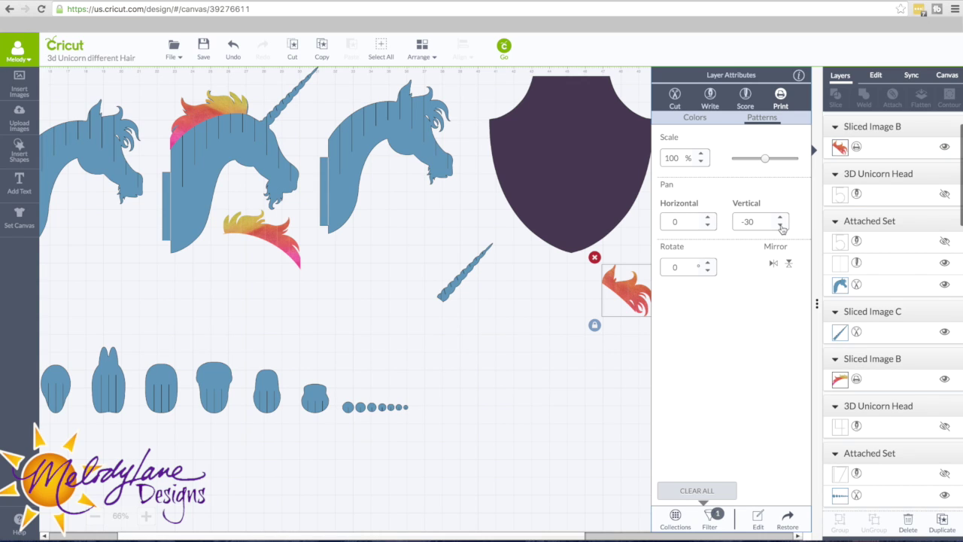
click(782, 218)
click(782, 219)
click(782, 219)
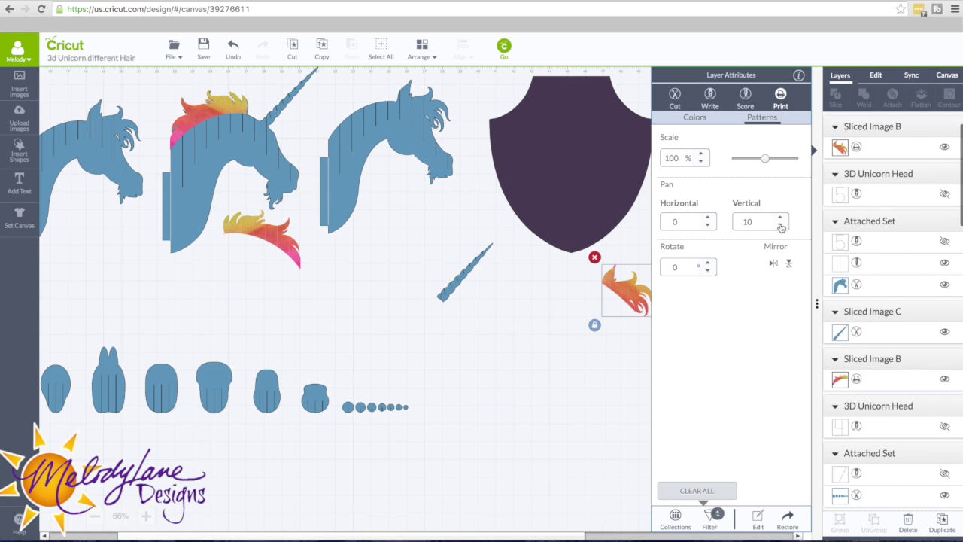
click(781, 225)
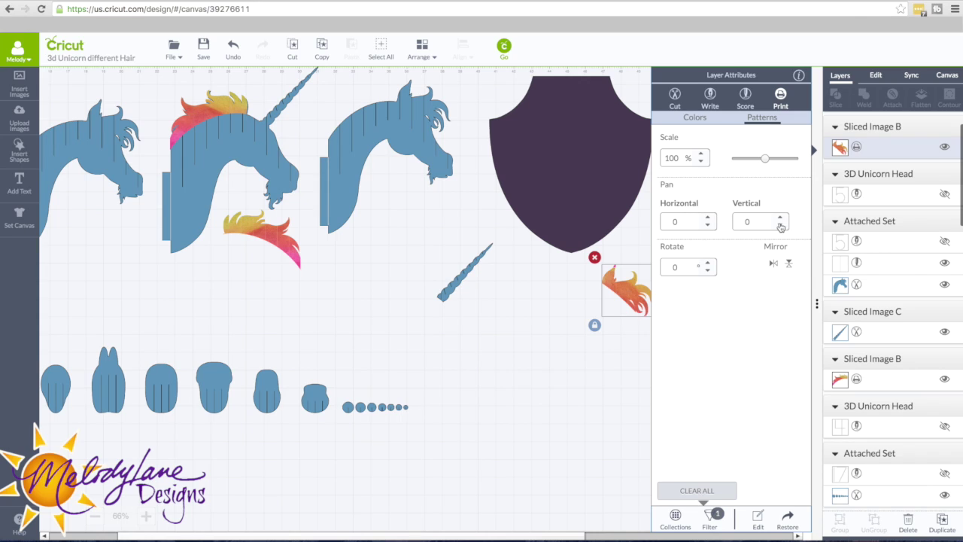
- Pan the forelock's pattern horizontally in the negative direction past -50 to bring more yellow into the hair
click(708, 225)
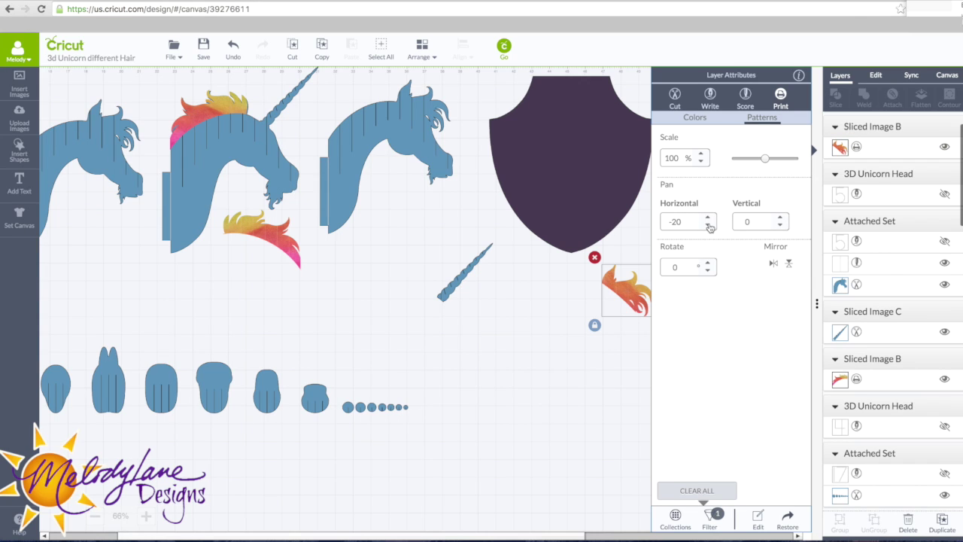
click(708, 226)
click(708, 225)
click(708, 226)
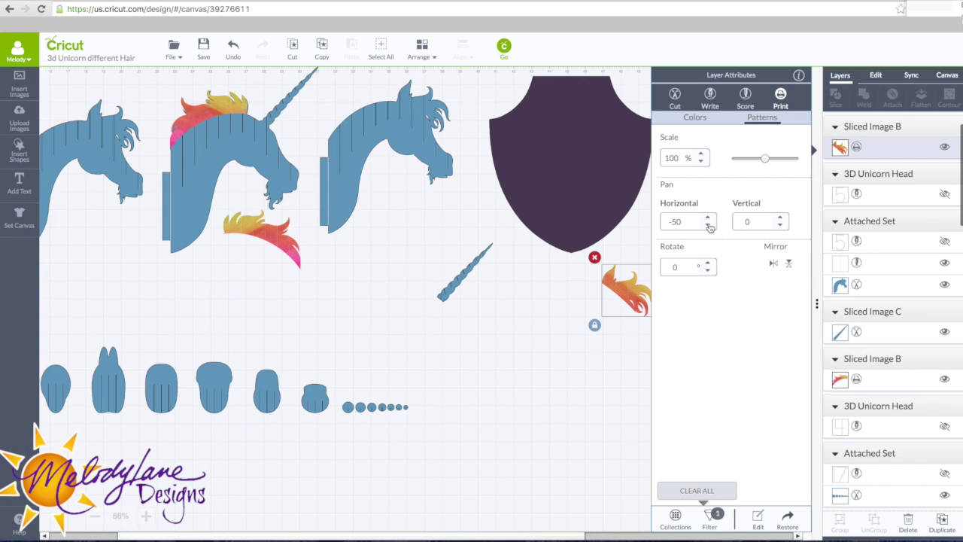
click(708, 226)
click(708, 226)
click(708, 226)
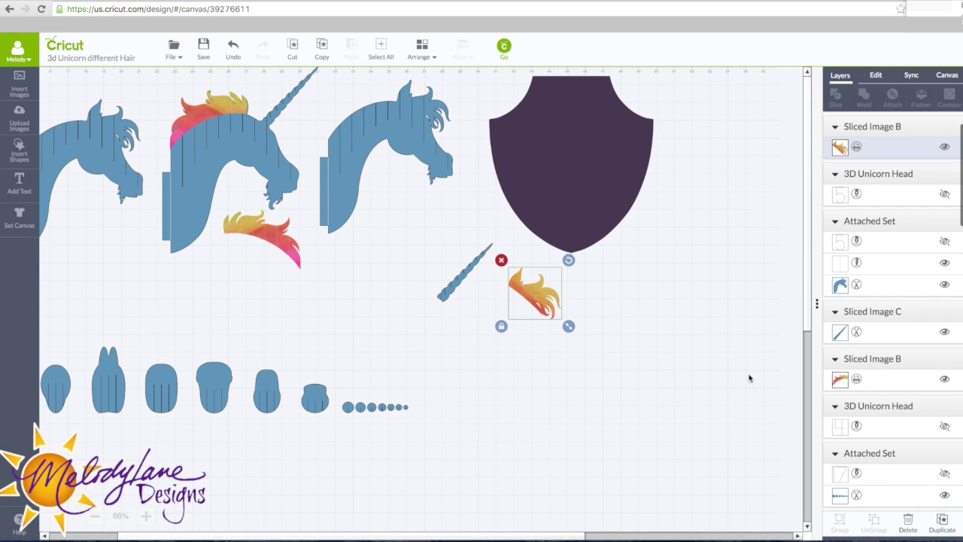
- Duplicate and horizontally mirror the forelock, placing the original on the hornless head near the shield and the copy by the leftmost head's muzzle
click(942, 524)
click(877, 83)
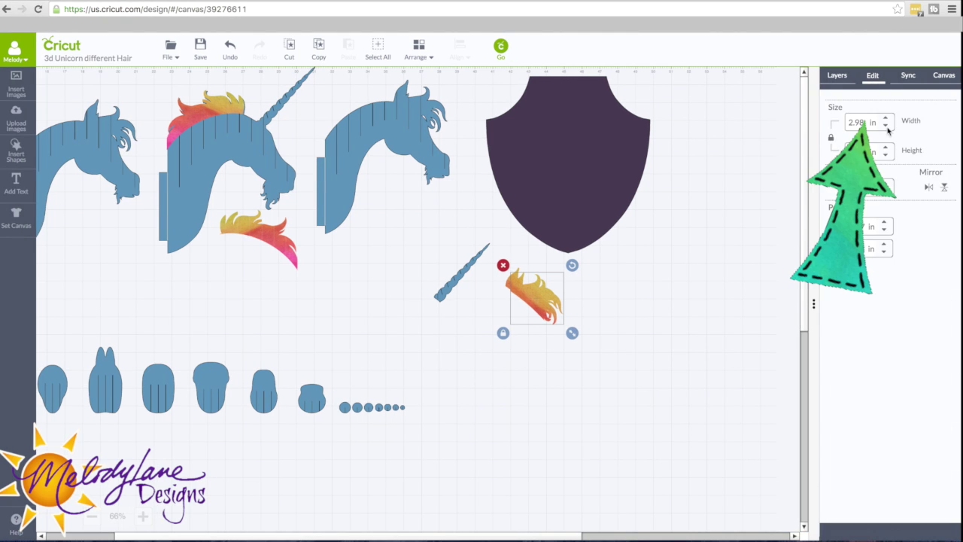
click(930, 188)
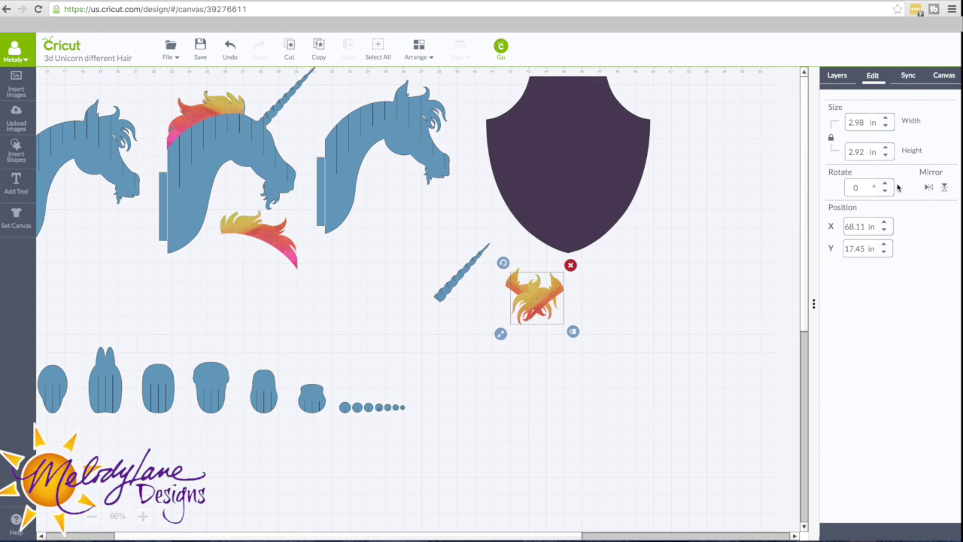
drag(539, 301, 423, 105)
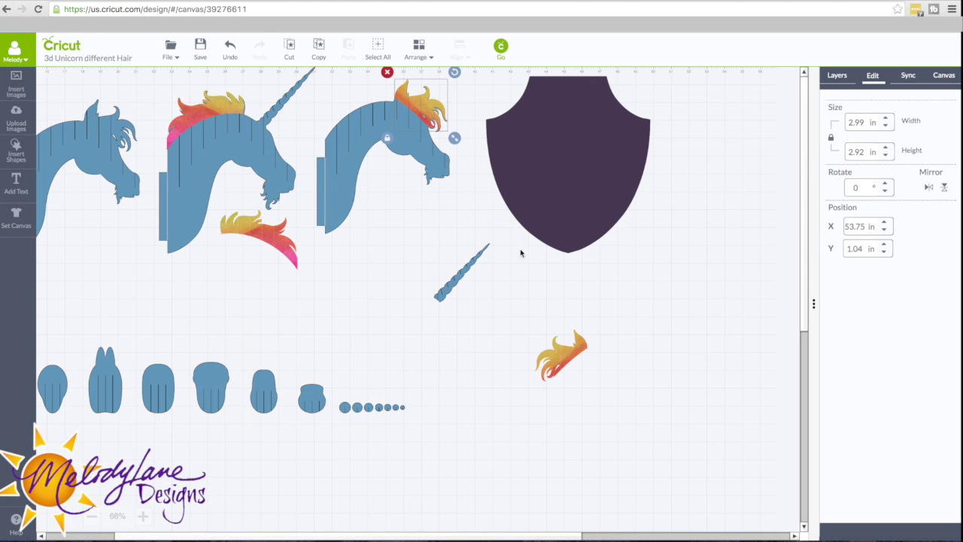
drag(563, 358, 99, 204)
- Set the sliced horn's layer to Print, fill it with the pink, orange and yellow watercolor pattern, and open the pattern's adjustment settings
click(461, 278)
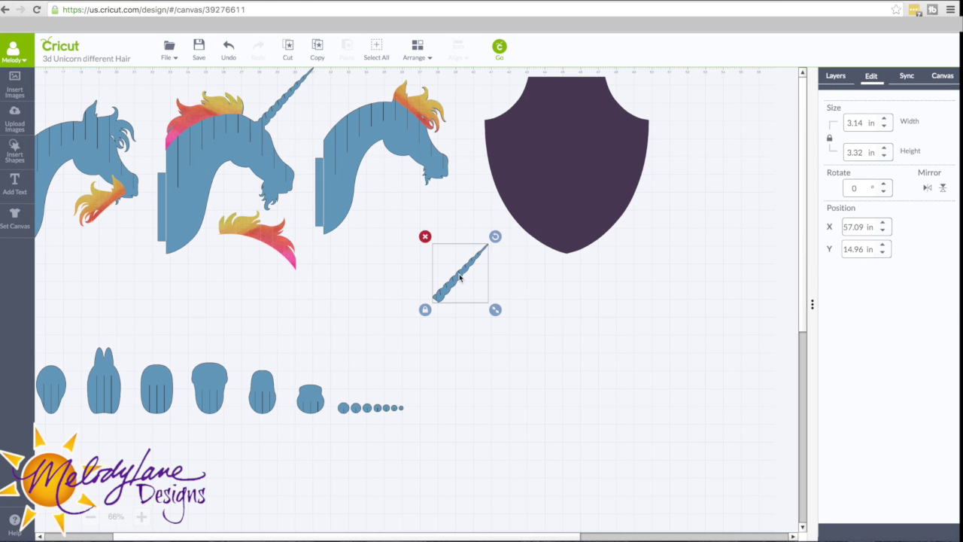
click(833, 79)
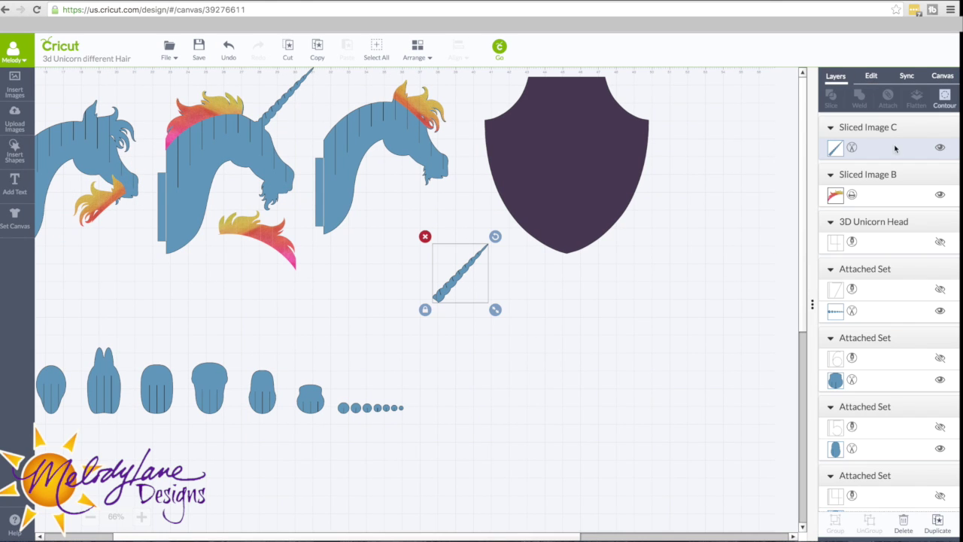
click(852, 148)
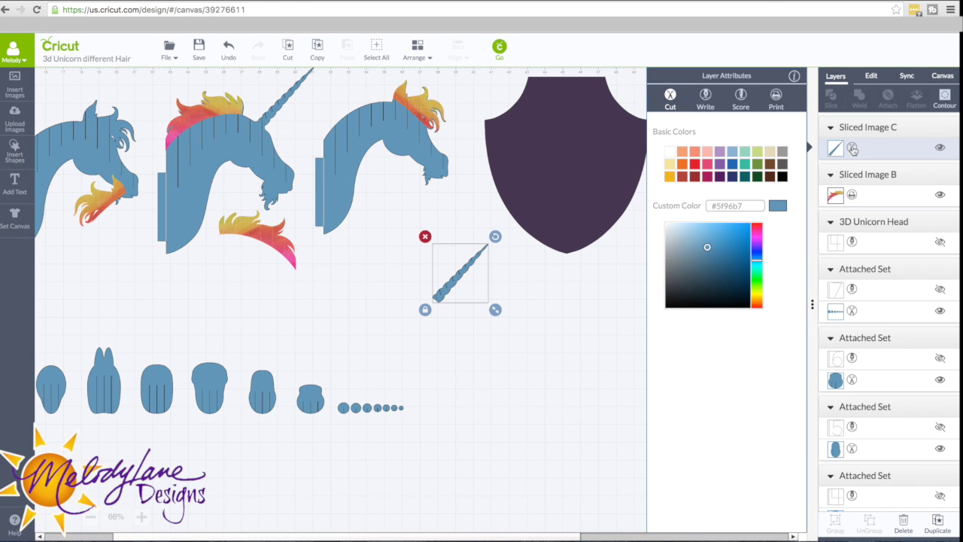
click(775, 102)
click(769, 120)
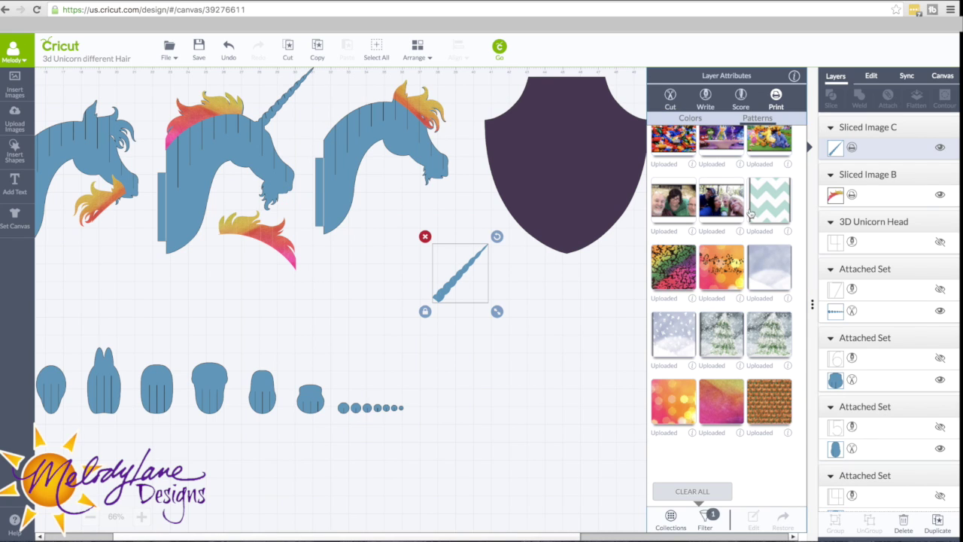
click(734, 403)
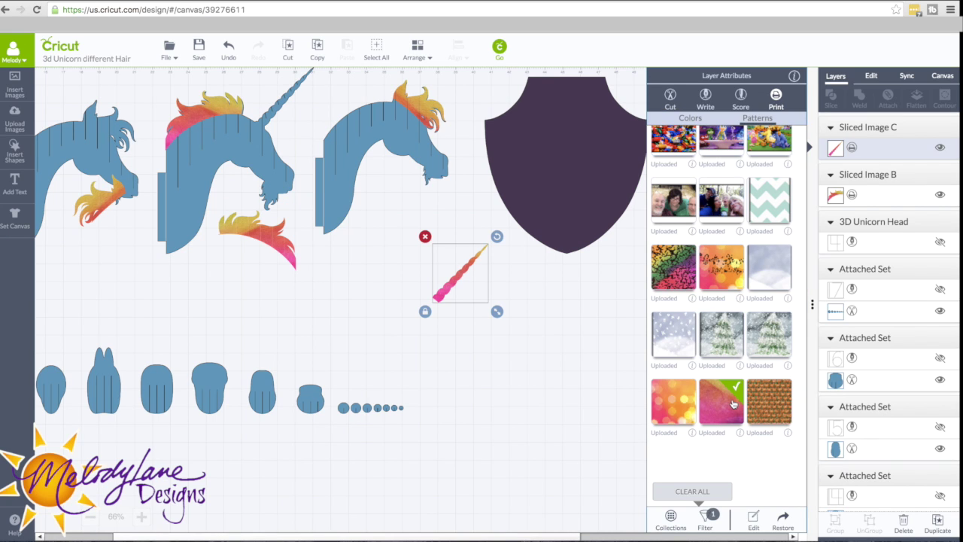
click(753, 517)
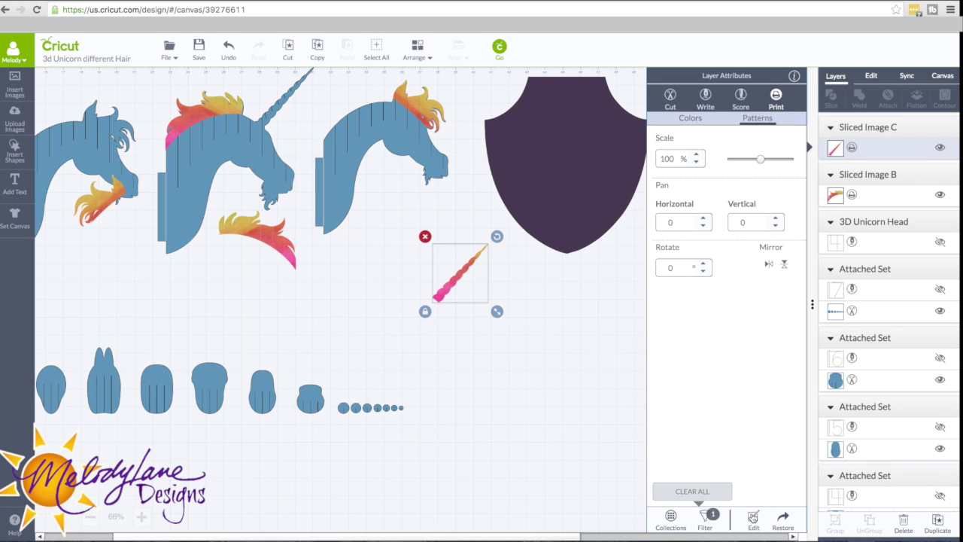
- Move the horn slightly down, duplicate it, and place a horizontally mirrored copy under the head with the patterned forelock
drag(465, 277, 483, 319)
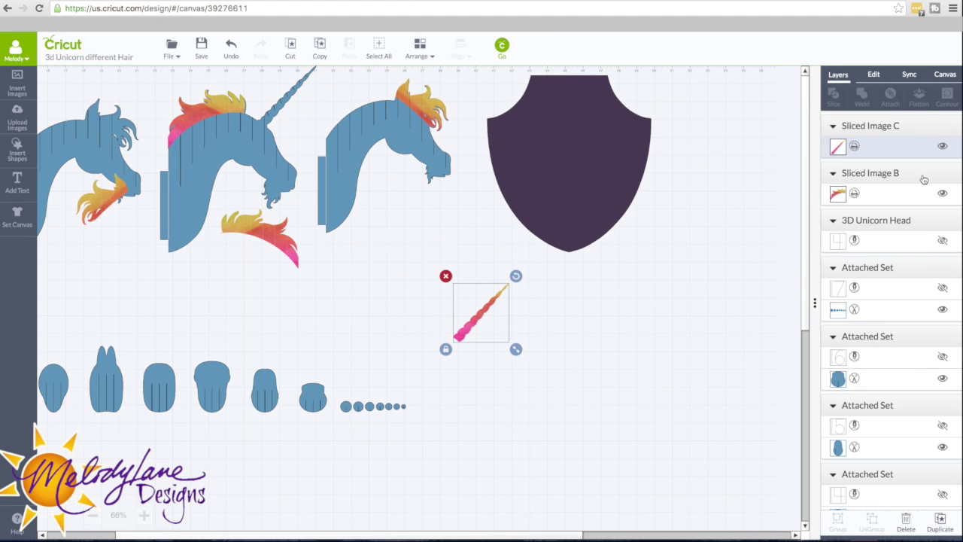
click(937, 525)
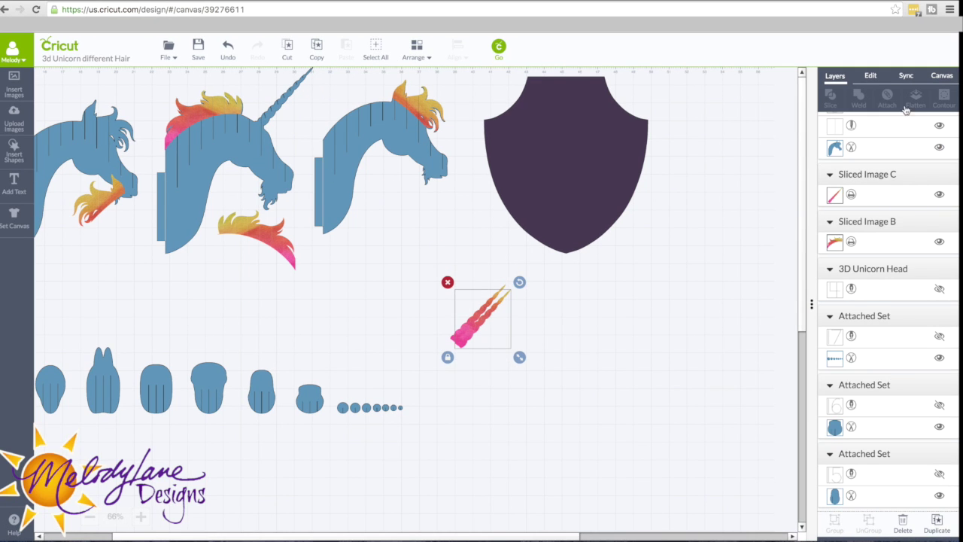
click(871, 78)
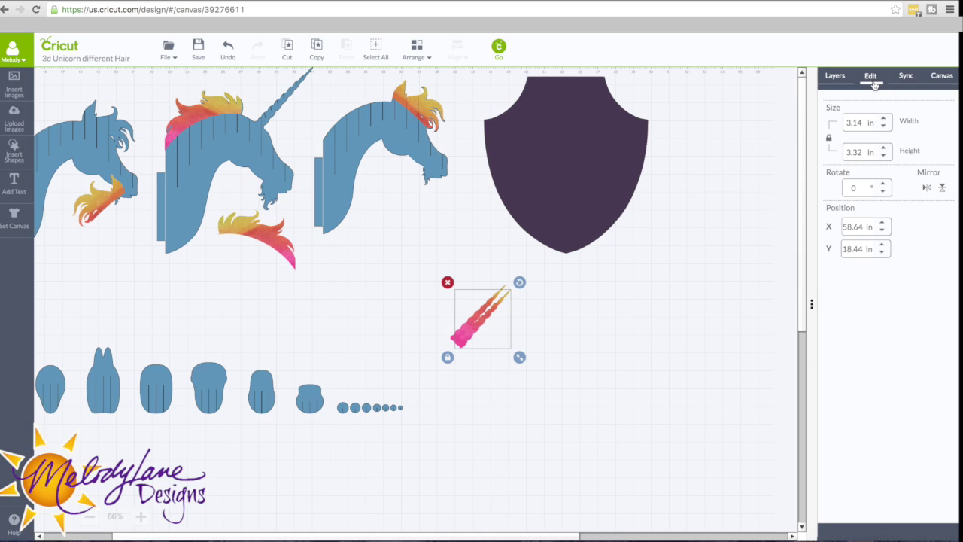
click(926, 187)
drag(488, 327, 405, 251)
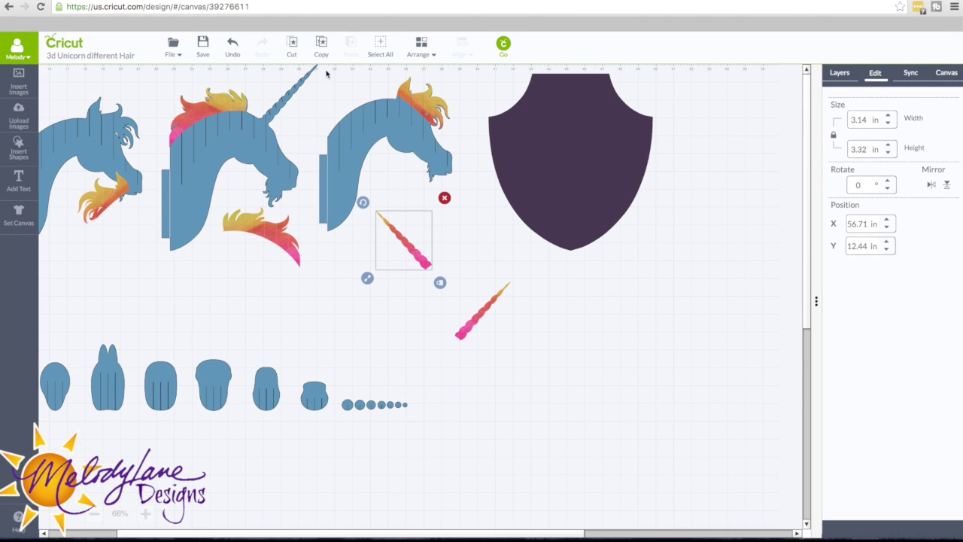
- Set the cut layer color of the head with the patterned forelock to White
click(346, 147)
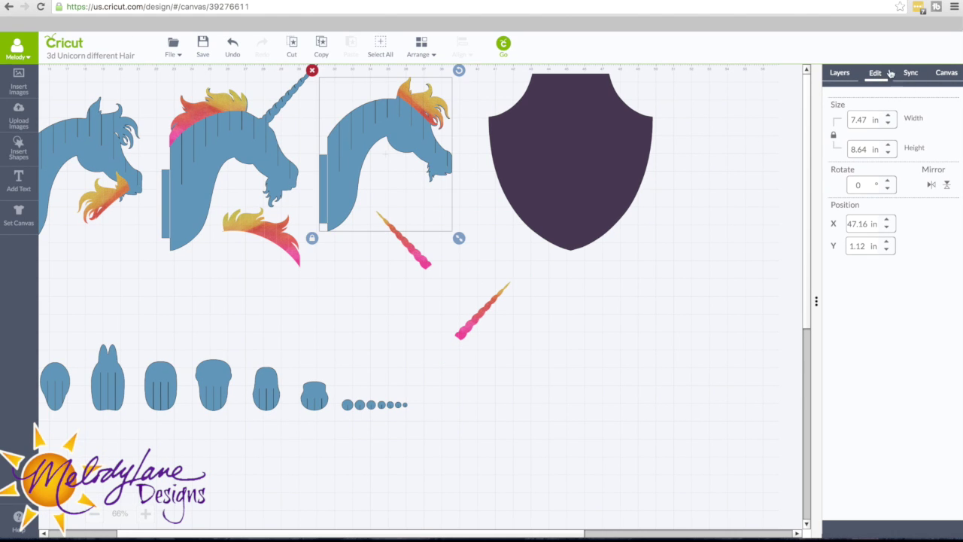
click(840, 73)
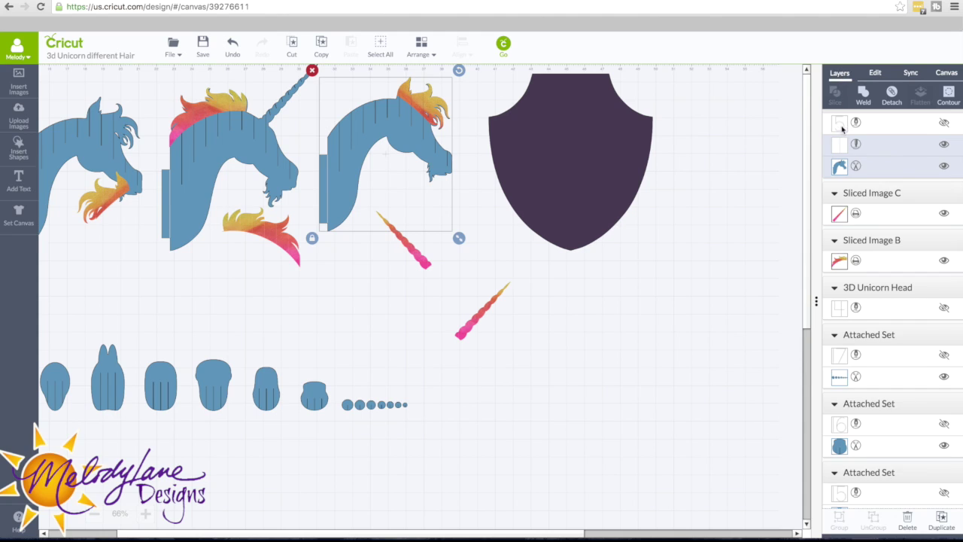
click(852, 167)
click(676, 153)
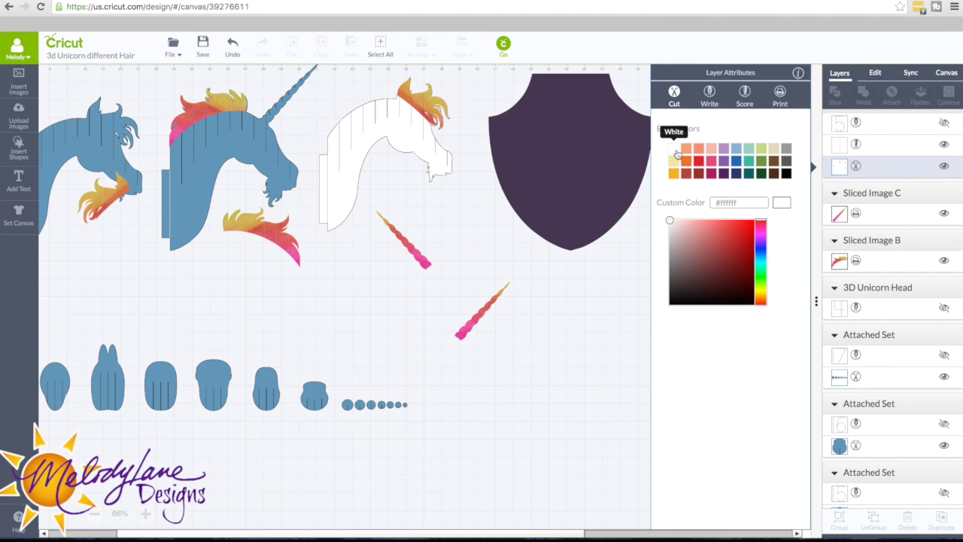
- Set the cut layer color of the plain shield without slots to White
click(595, 138)
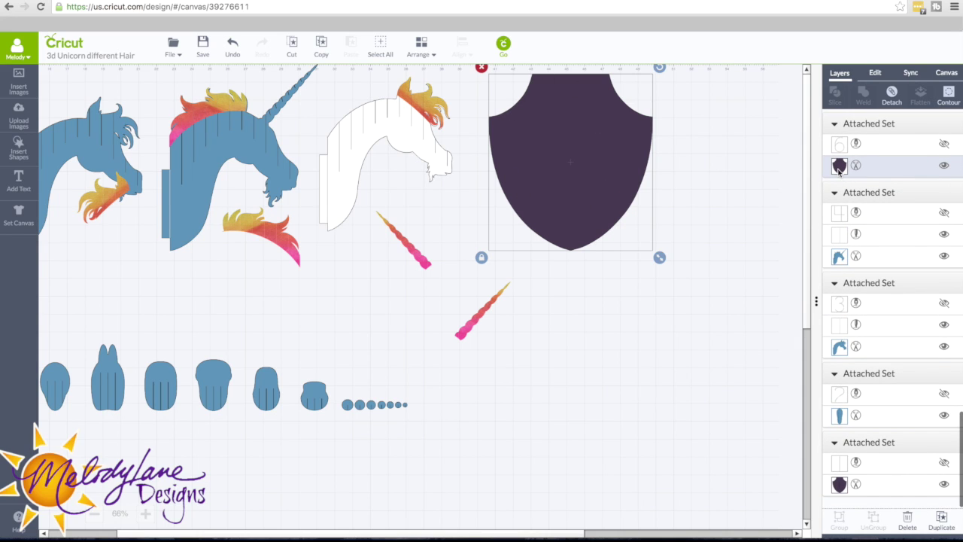
click(841, 170)
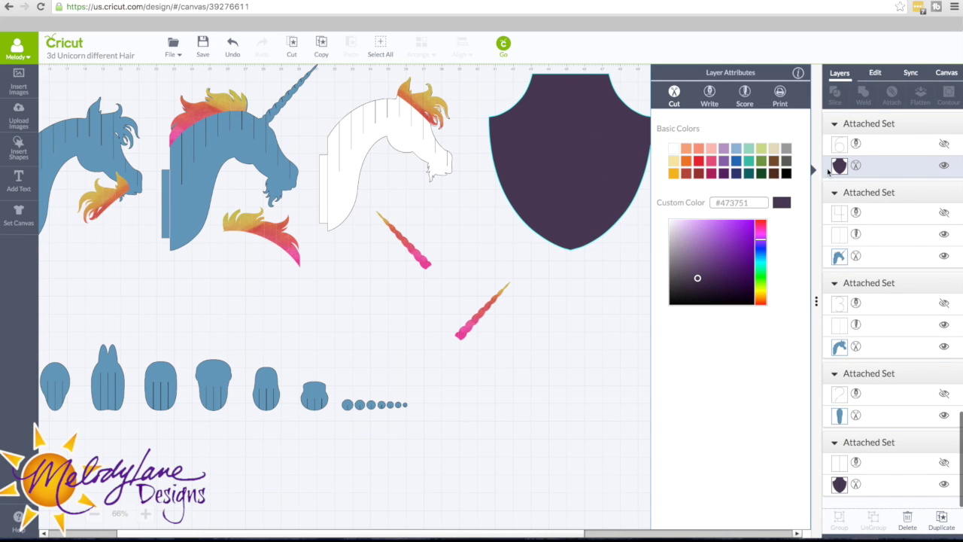
click(674, 149)
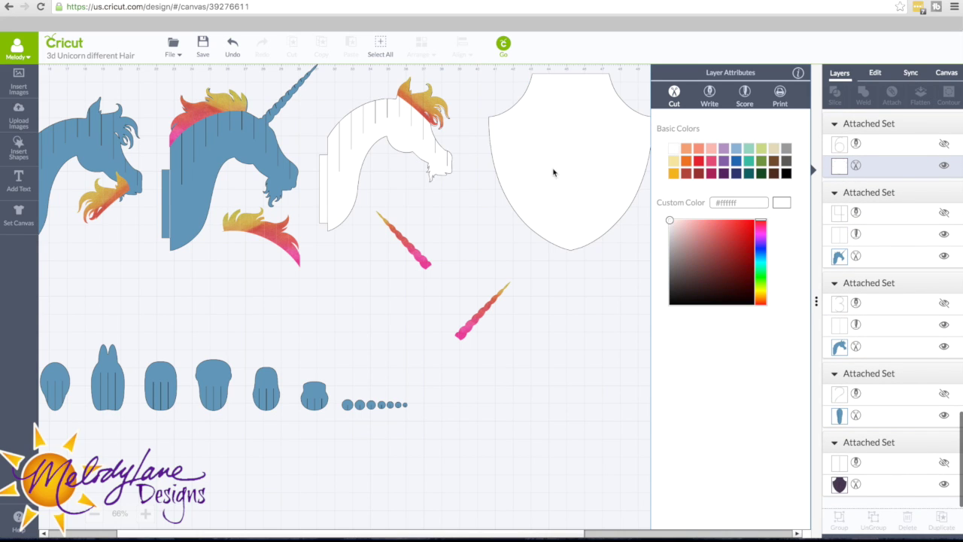
drag(308, 533, 210, 535)
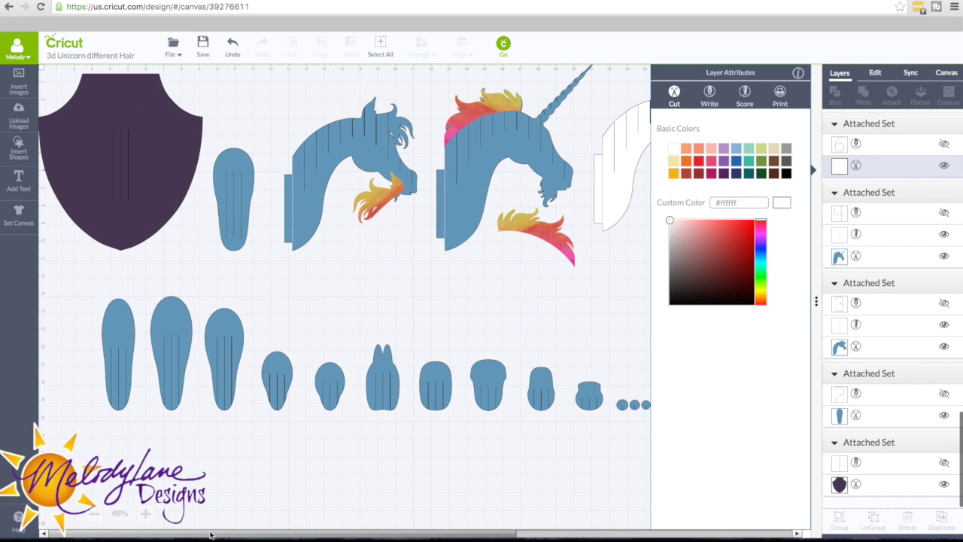
click(211, 535)
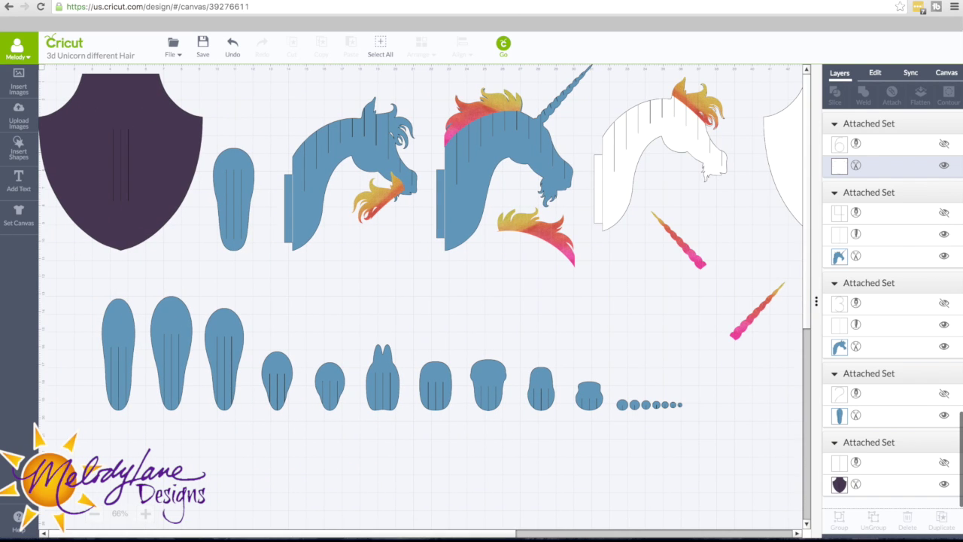
- Move the row of small blue circles up, away from the row of slotted pieces, to below the patterned horn
click(912, 75)
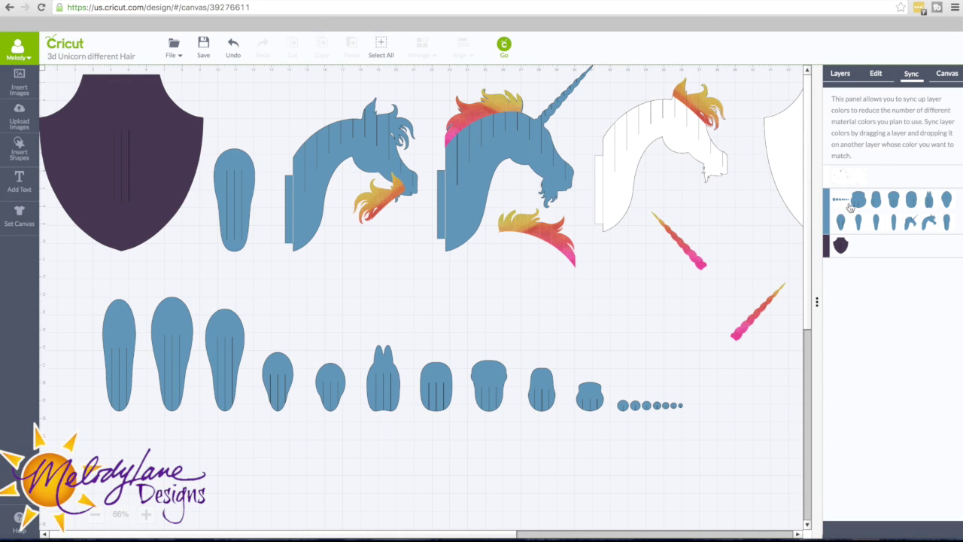
click(646, 408)
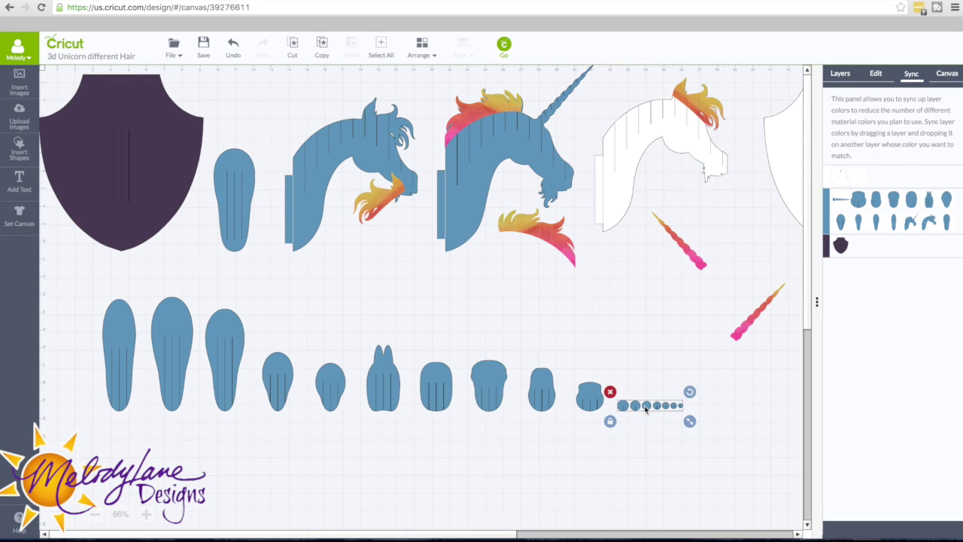
drag(646, 407, 650, 330)
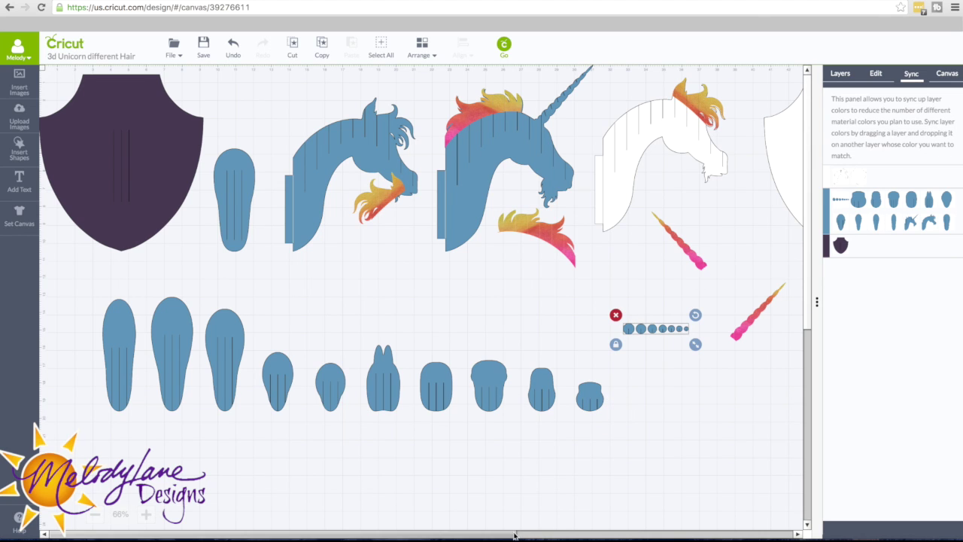
- Set the small circles' layer to Print and fill it with the uploaded pink, orange and yellow watercolor pattern
drag(539, 533, 626, 533)
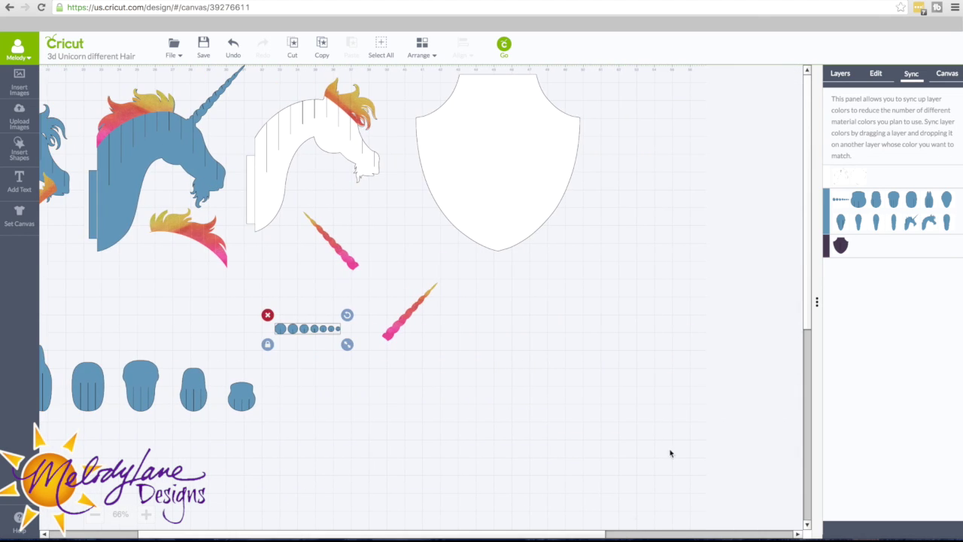
click(841, 75)
click(840, 145)
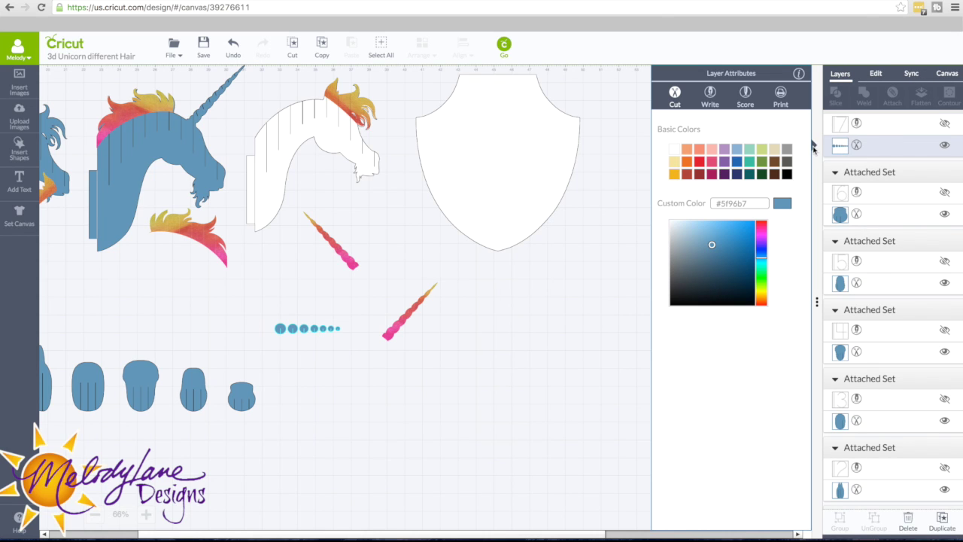
click(783, 98)
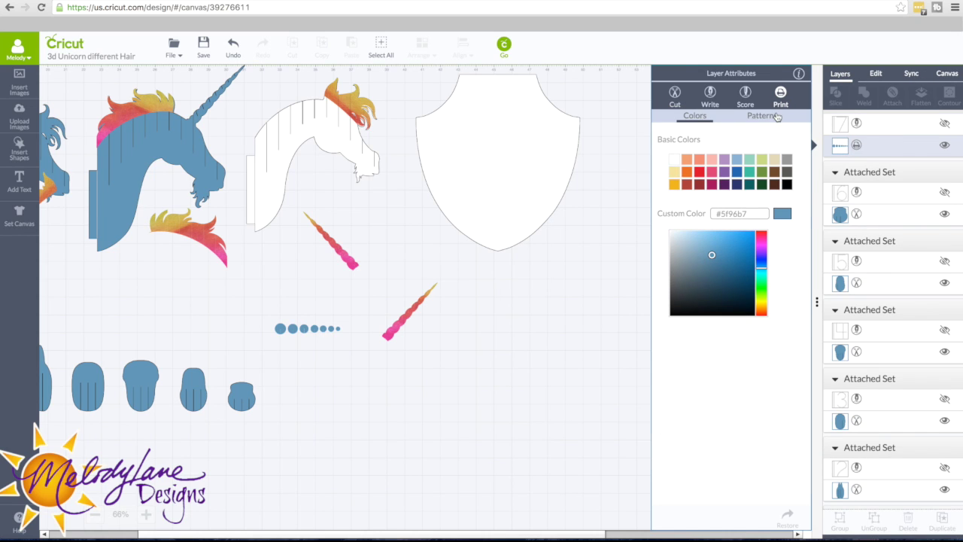
click(734, 412)
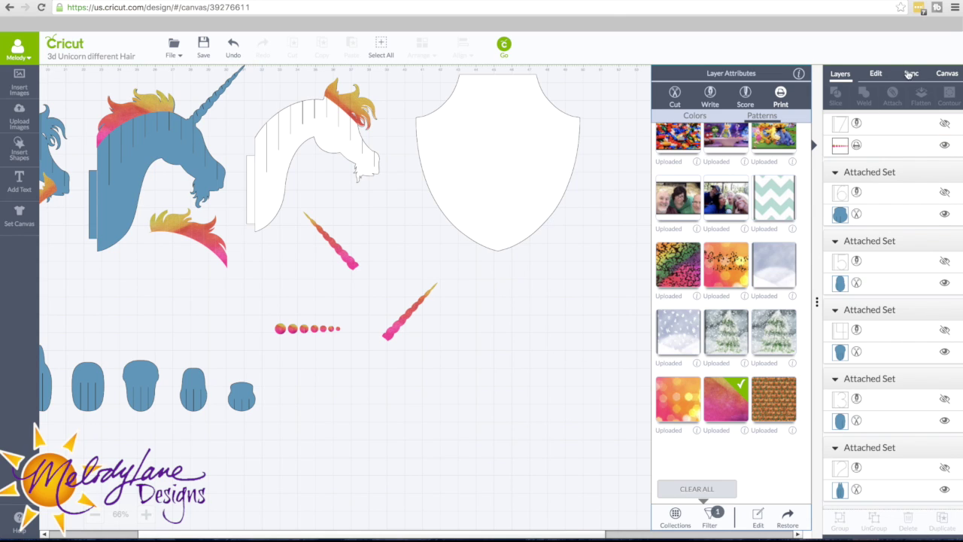
- Sync the color of all blue cut layers with the white layers, leaving the dark purple shield separate
click(912, 73)
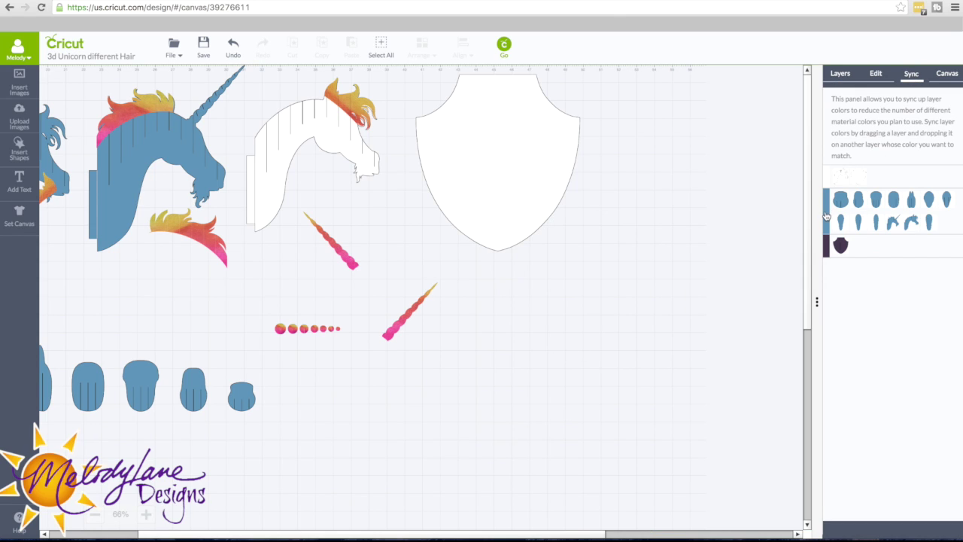
drag(827, 224, 828, 186)
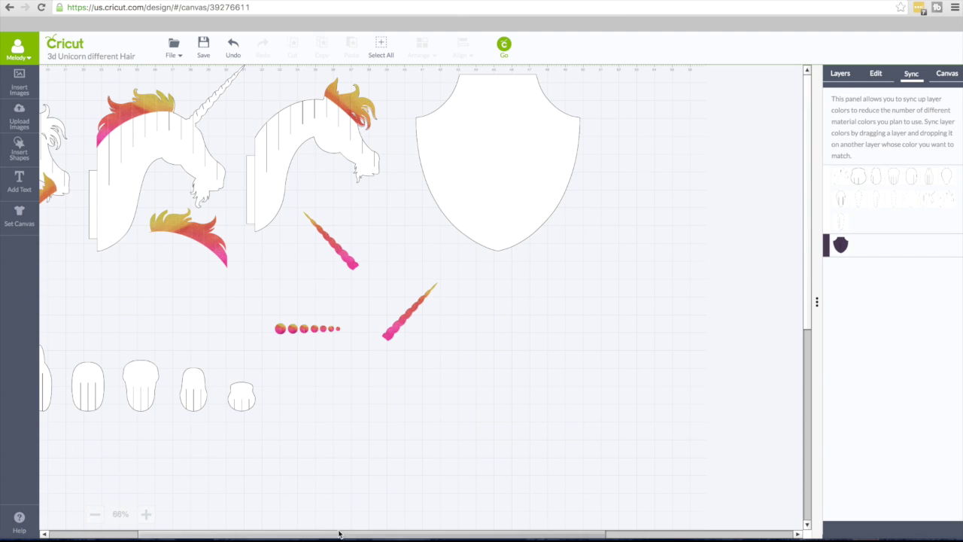
drag(341, 535, 295, 535)
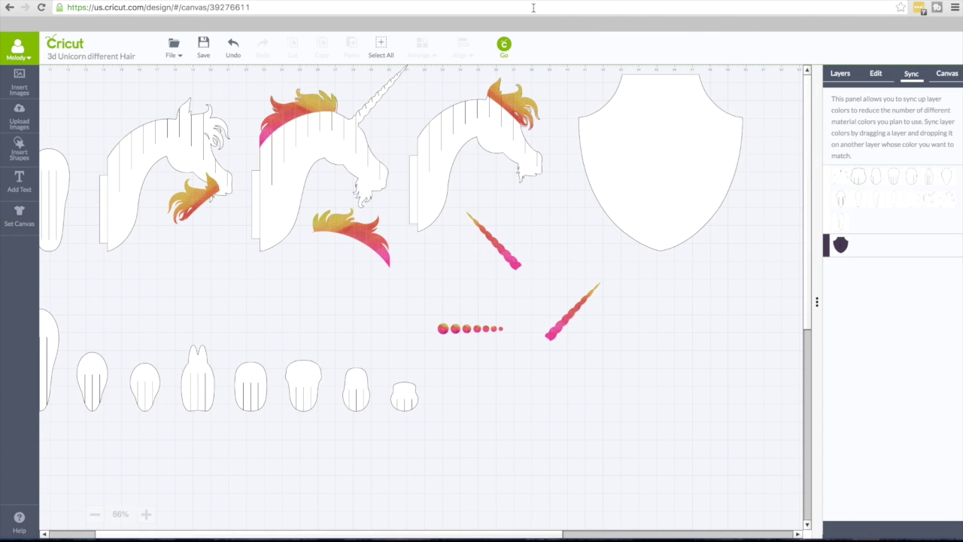
- Open the mat preview and examine how the patterned pieces, heads, shield and slotted parts are laid out across the mats
click(504, 46)
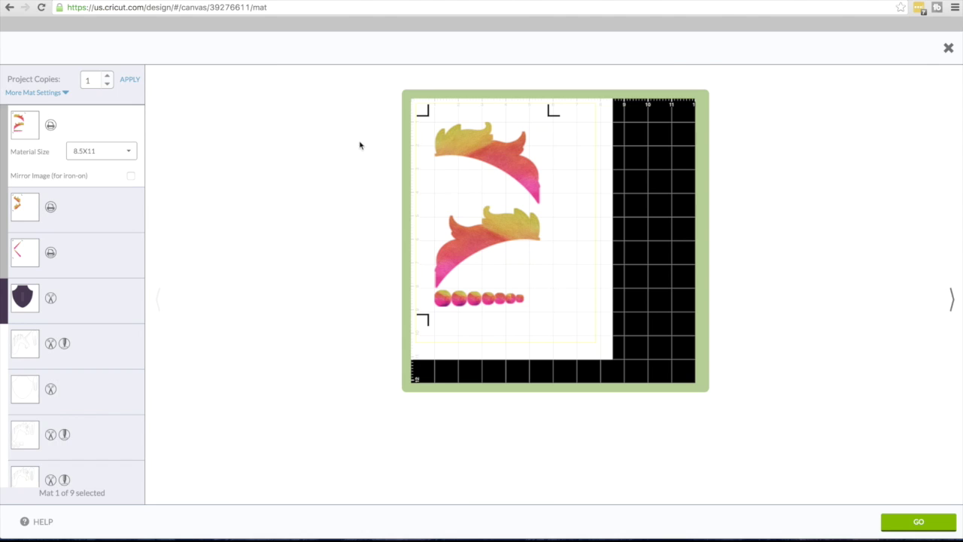
click(88, 216)
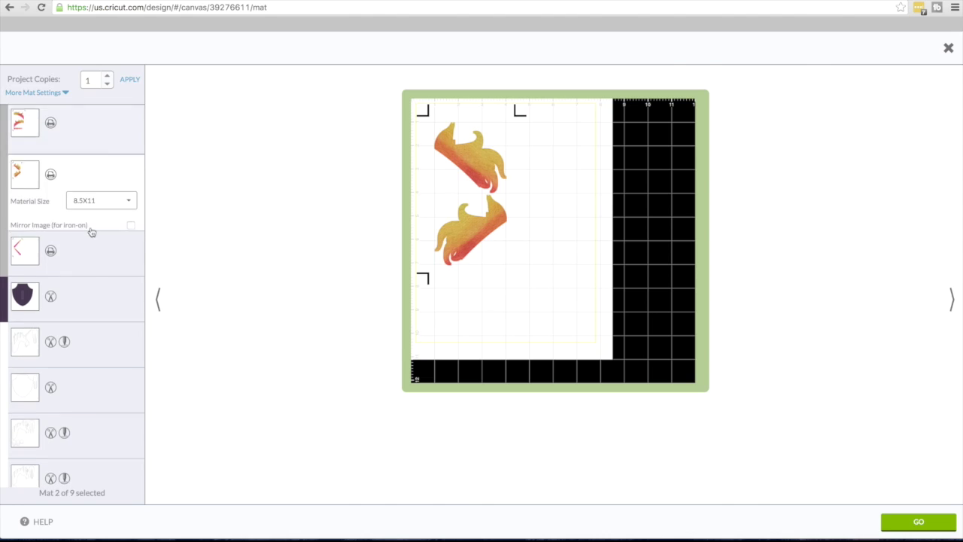
click(88, 226)
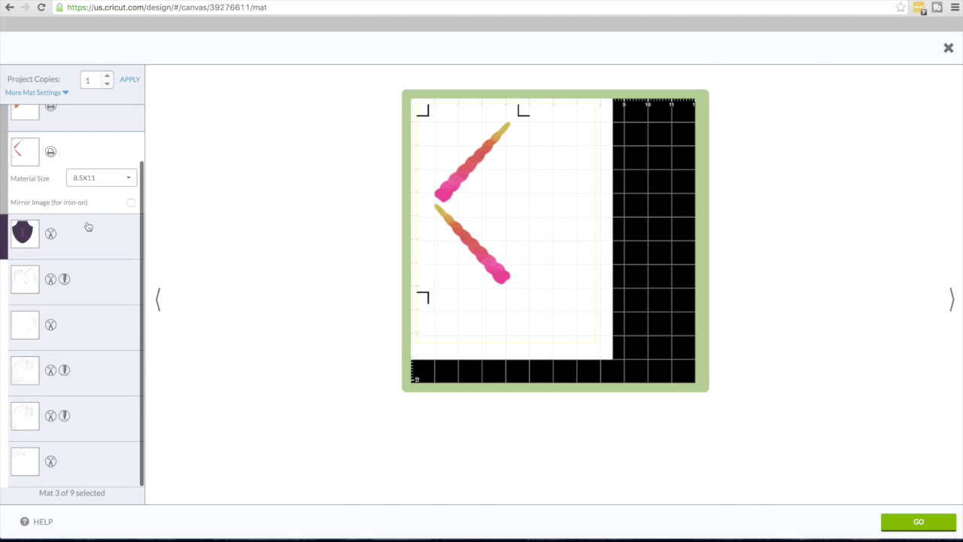
click(98, 286)
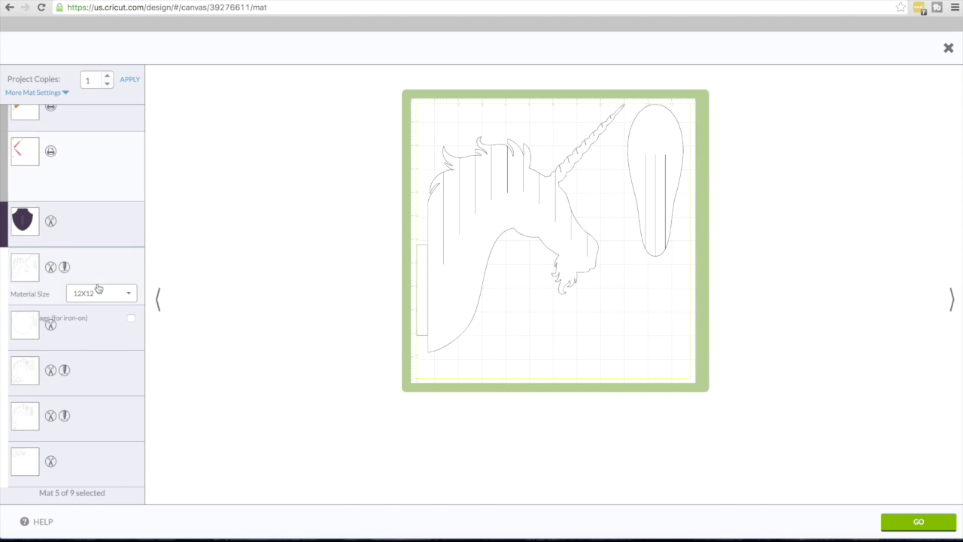
click(97, 321)
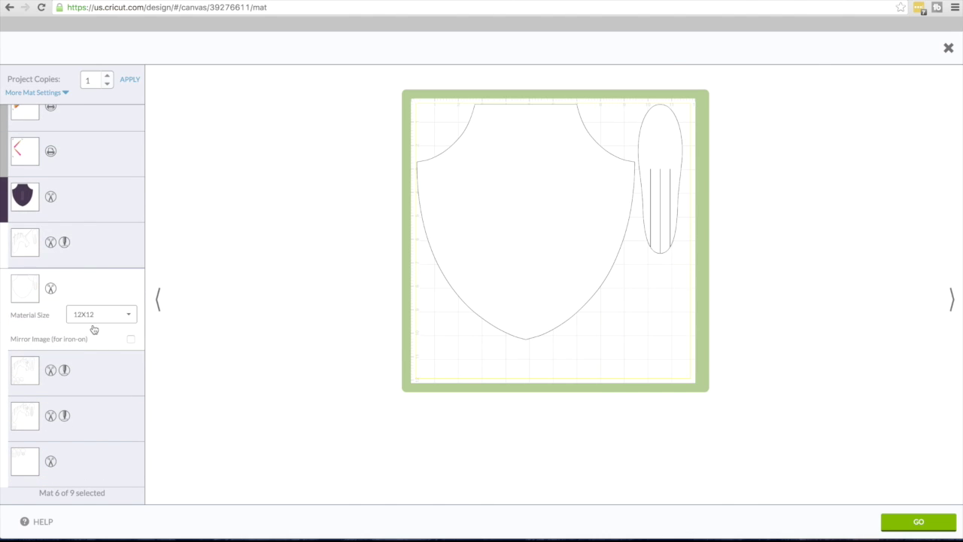
click(98, 373)
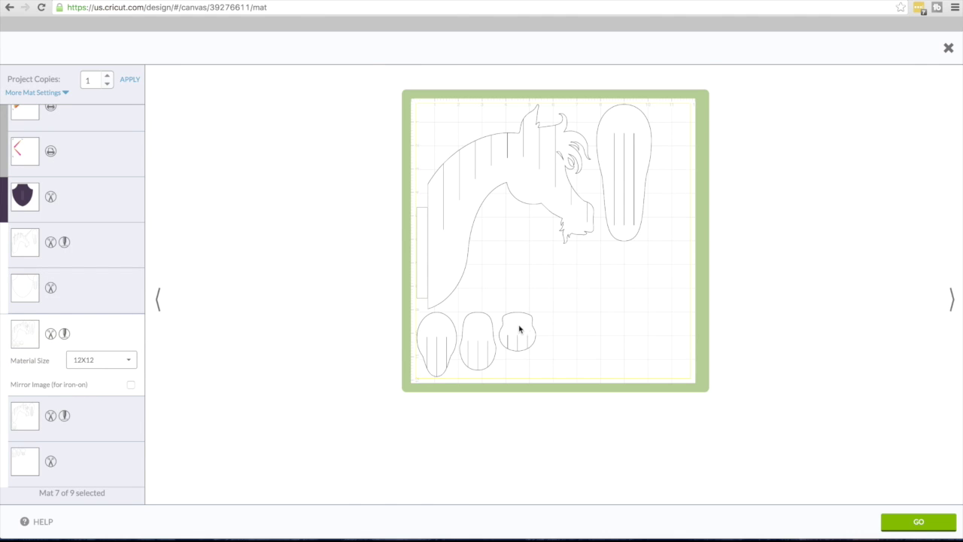
- Pack the loose slotted pieces into the free space around the horse heads on mats 7 and 8, and close the mat preview
drag(519, 329, 509, 227)
drag(483, 318, 542, 233)
drag(441, 327, 446, 135)
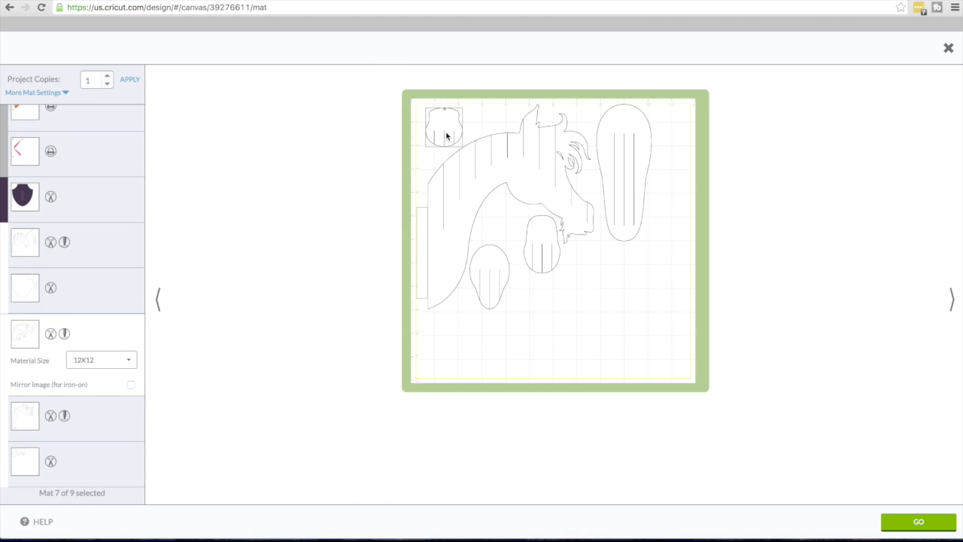
drag(491, 261, 502, 215)
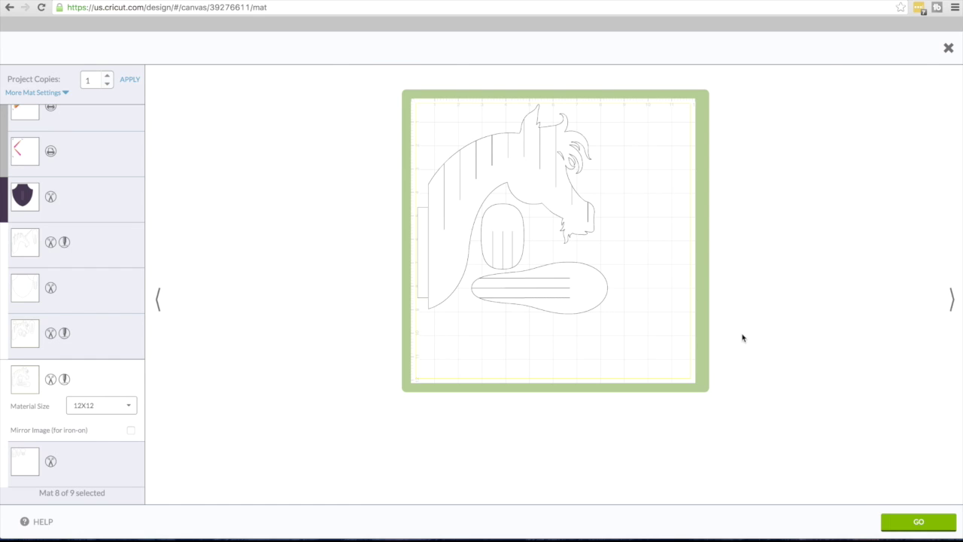
click(948, 49)
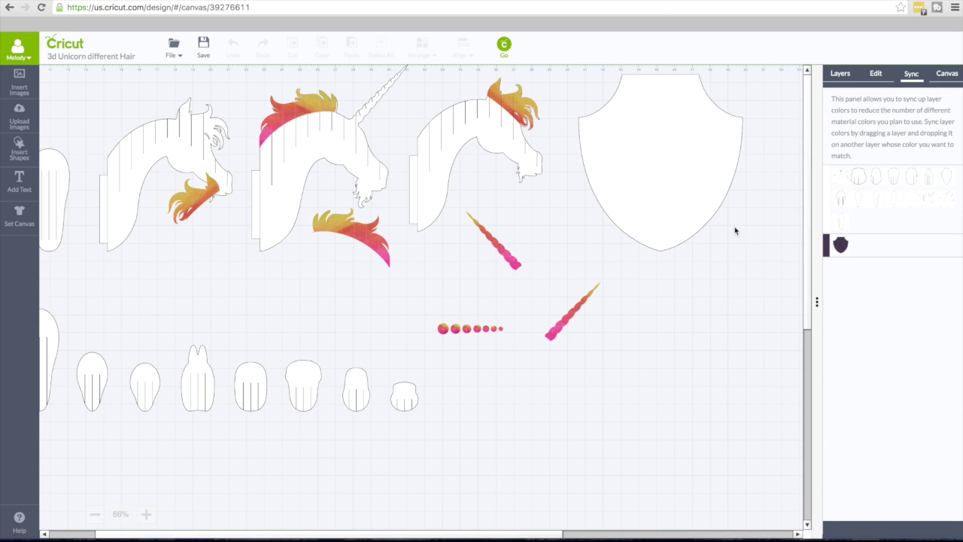
- Show the hidden number label layers of pieces 12 through 17
click(838, 75)
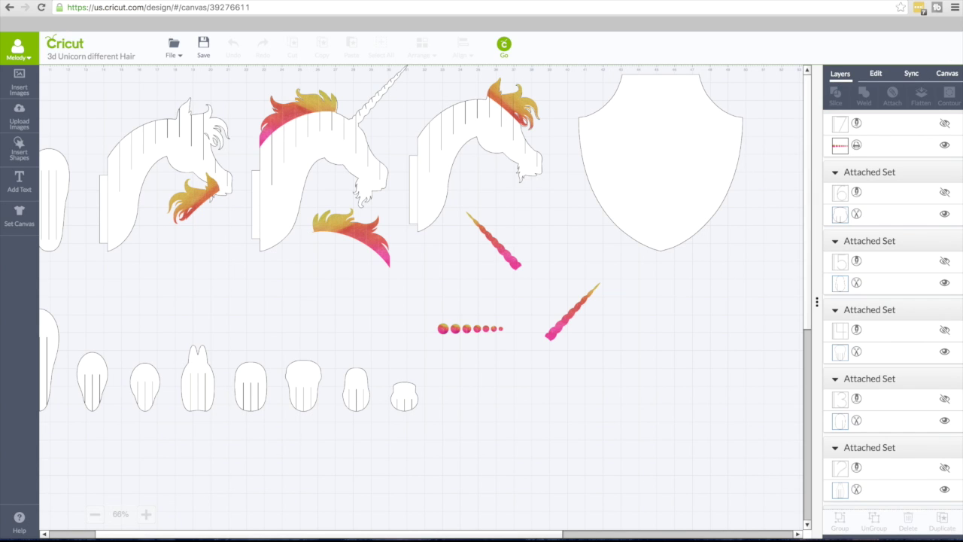
drag(517, 536, 470, 537)
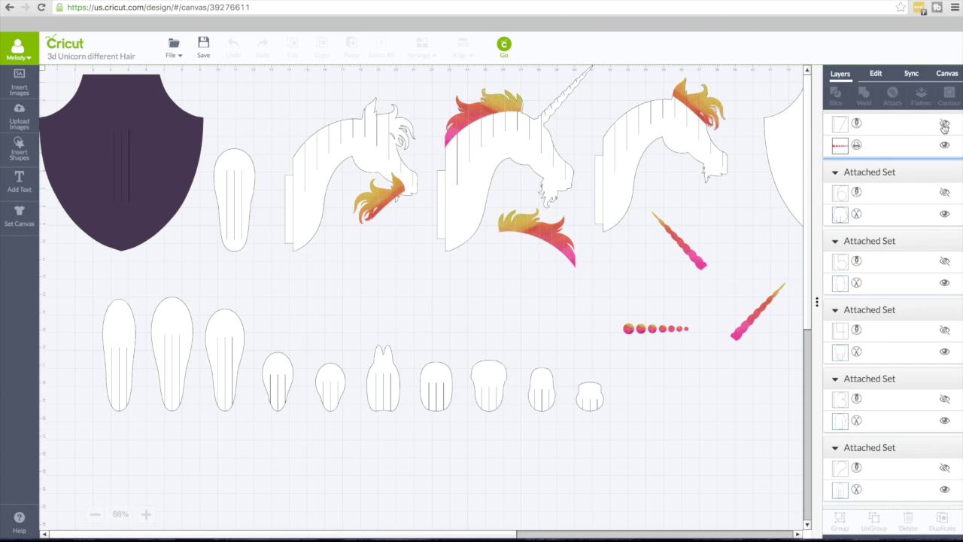
click(944, 260)
click(944, 329)
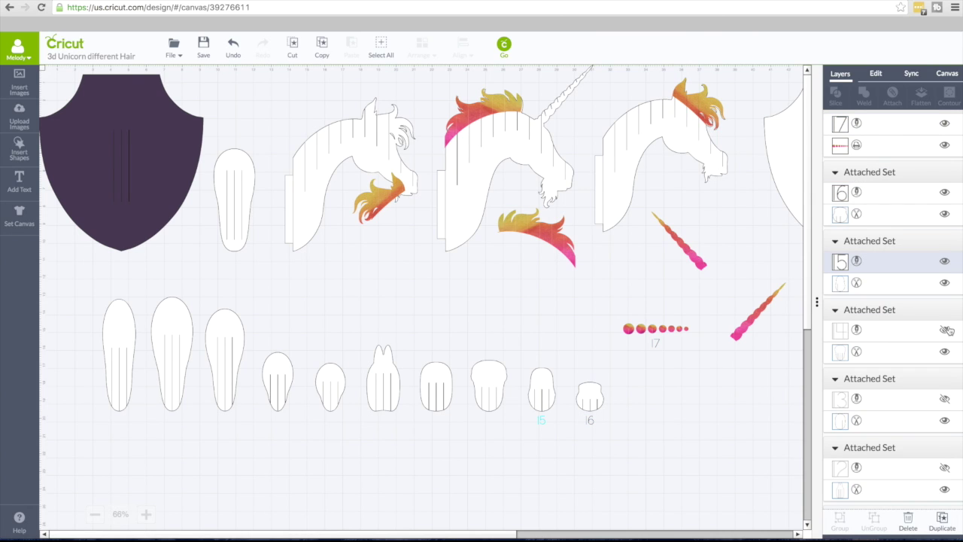
click(945, 398)
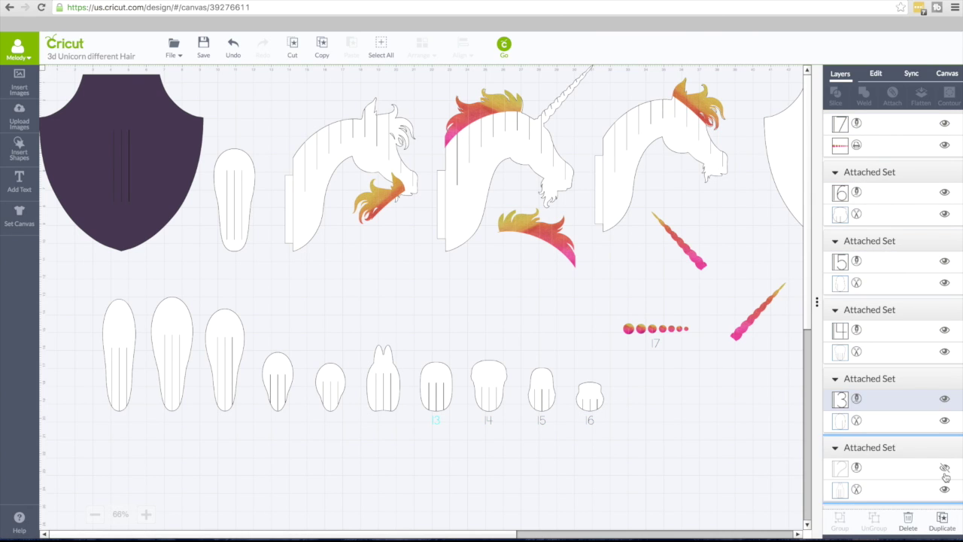
click(945, 468)
- Show the remaining hidden number label layers, from piece 11 down to piece 1
scroll(888, 444, down, 1)
scroll(903, 421, down, 2)
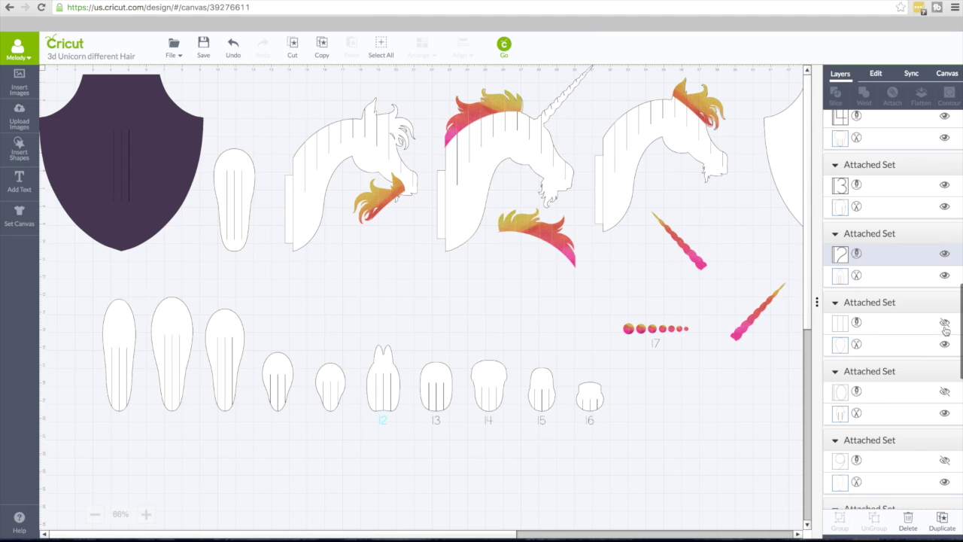
click(945, 322)
click(946, 391)
scroll(946, 429, down, 2)
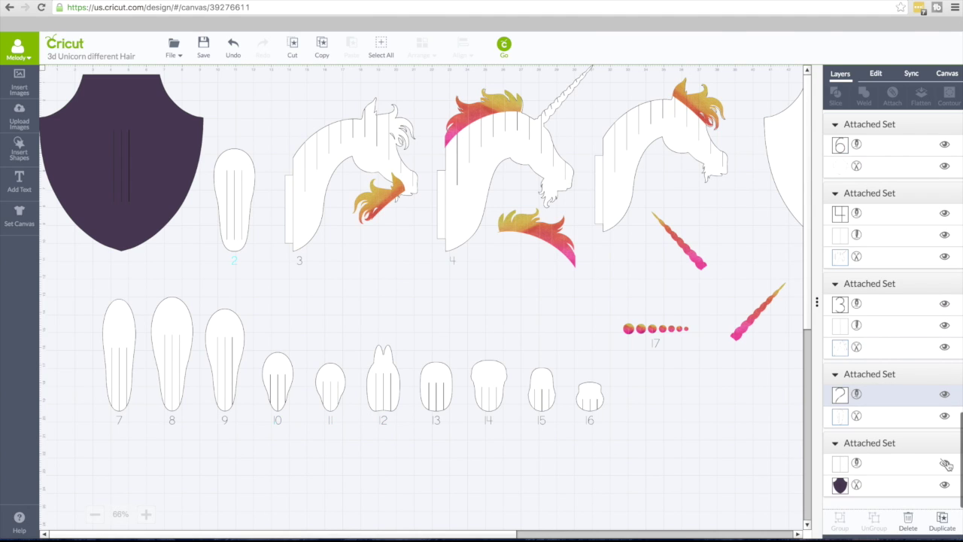
click(945, 463)
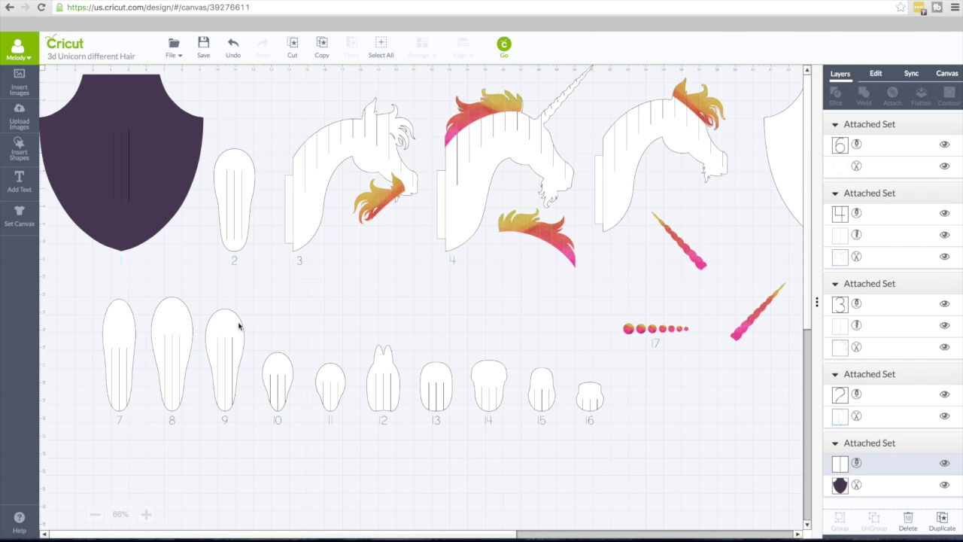
- Move the row of patterned circles with its number 17 label back beside piece 16
click(180, 433)
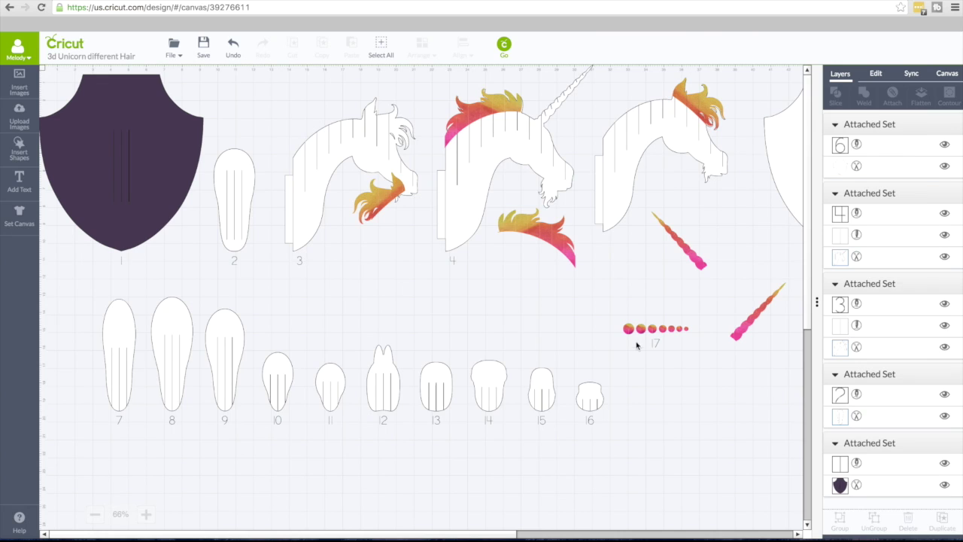
drag(648, 340, 646, 405)
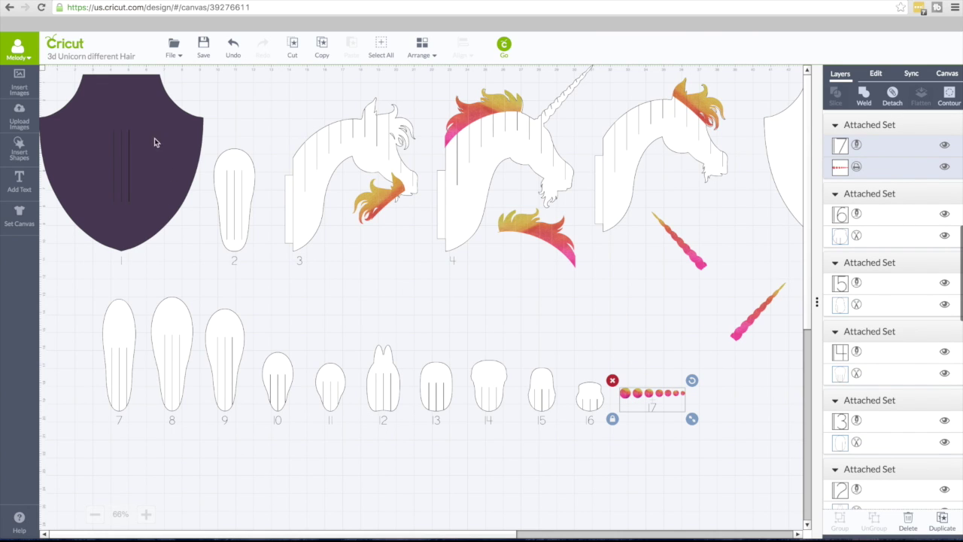
click(384, 205)
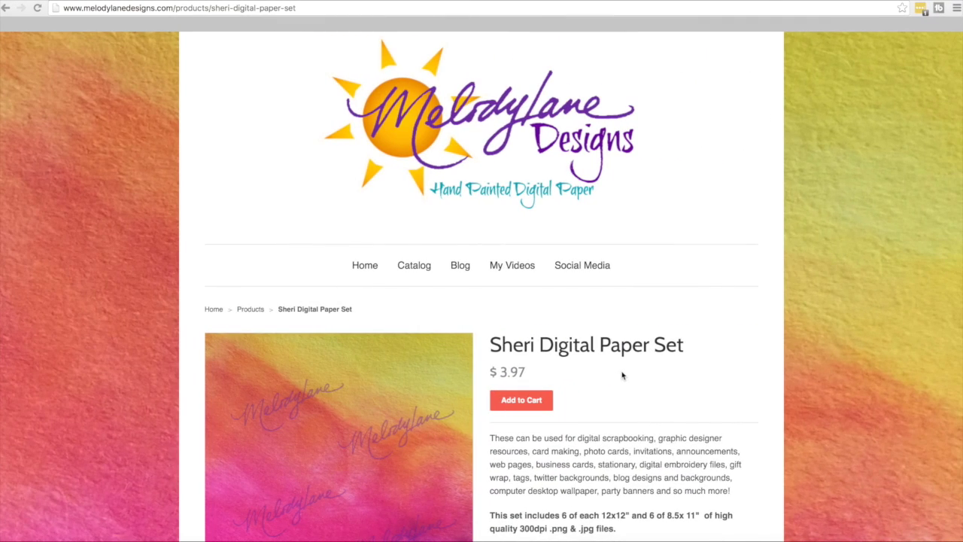
- Switch to the Sheri Digital Paper Set page on melodylanedesigns.com and review its description and sample sheets
scroll(622, 375, down, 5)
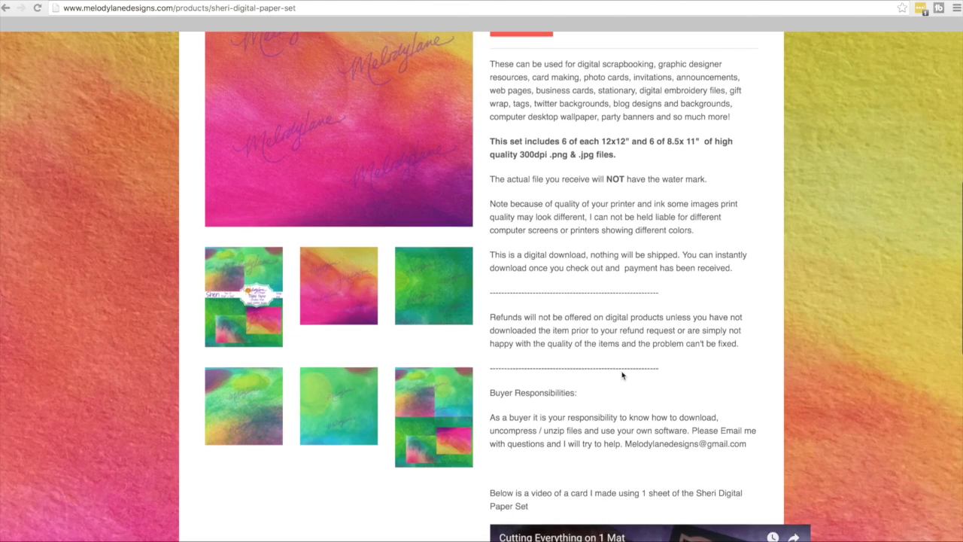
- Go from the Sheri Digital Paper Set page to the store's home page and review its featured sets, welcome text and footer
scroll(280, 338, up, 3)
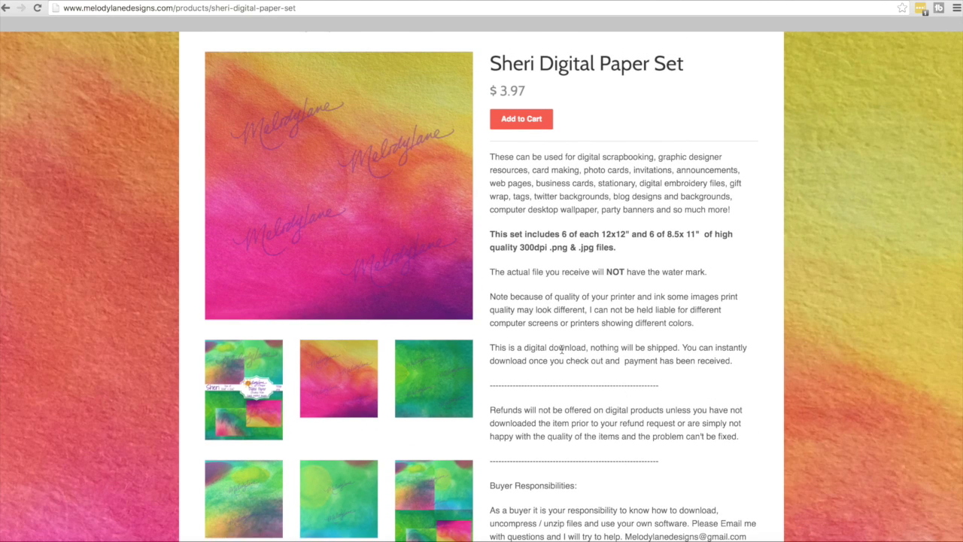
scroll(263, 375, up, 2)
scroll(262, 375, down, 2)
scroll(562, 351, up, 3)
scroll(561, 351, up, 1)
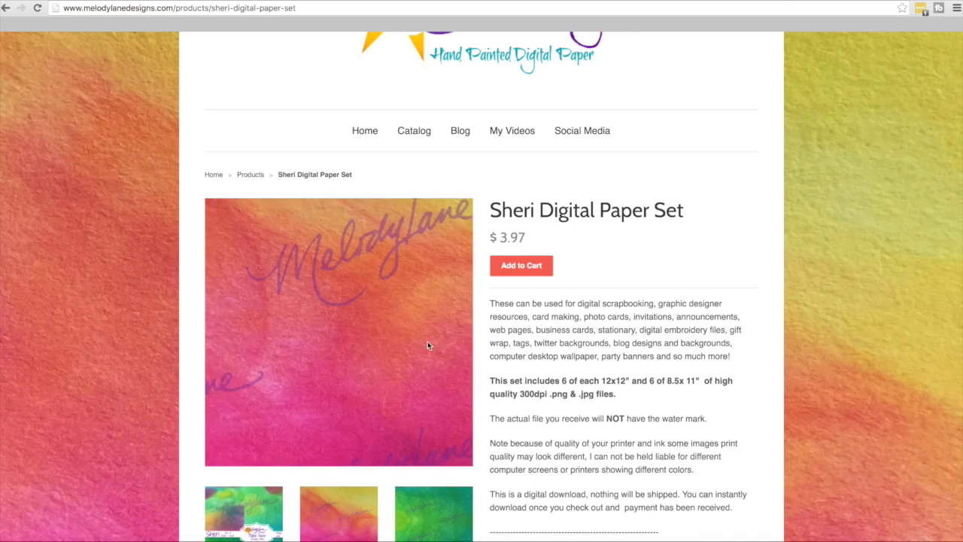
scroll(527, 380, up, 3)
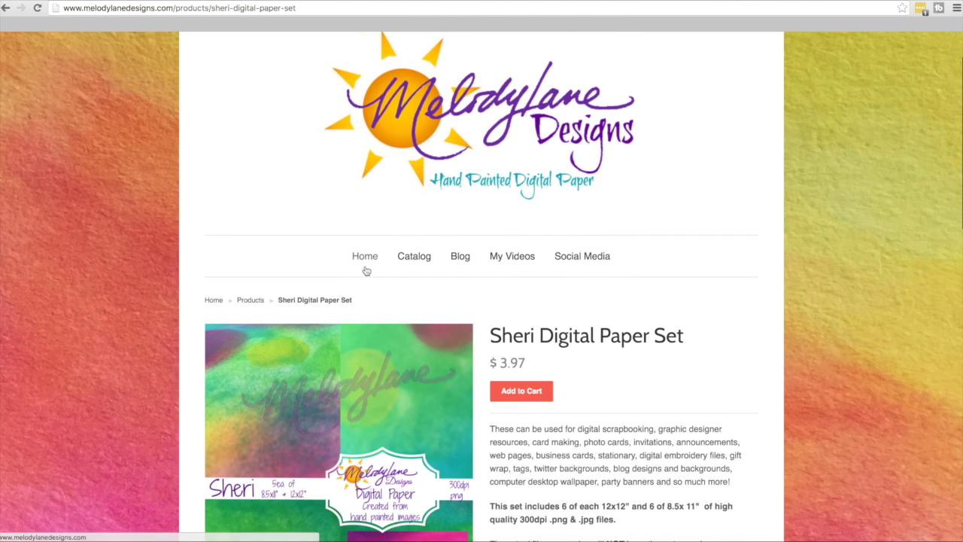
key(alt+Left)
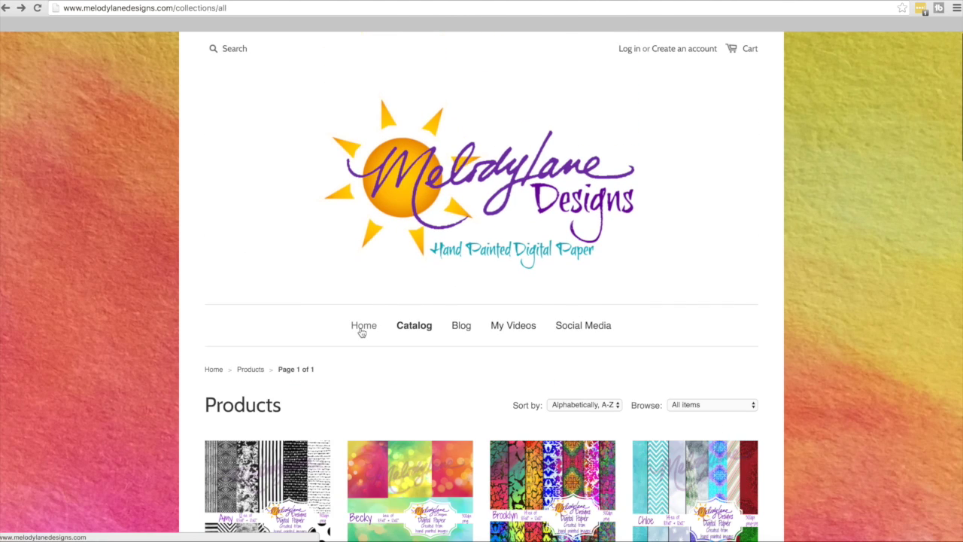
click(362, 329)
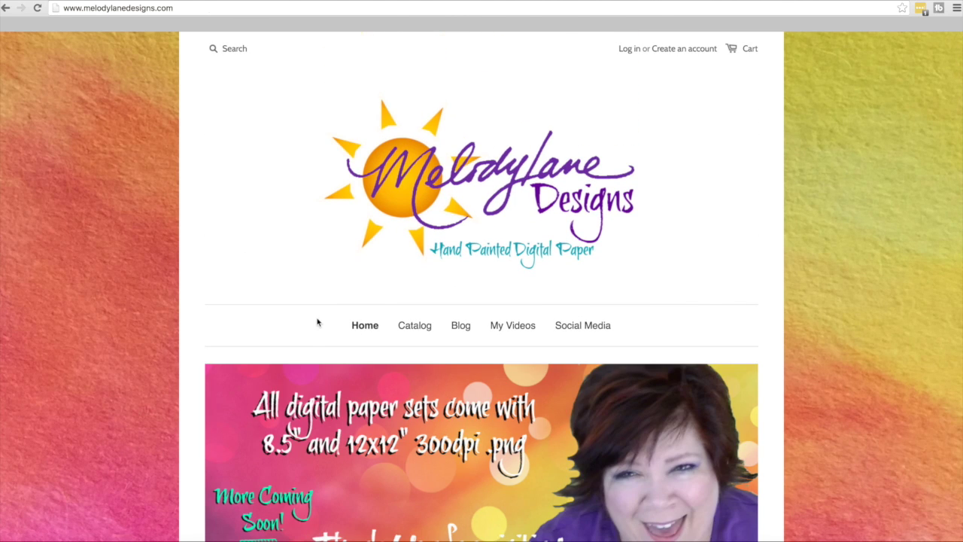
scroll(316, 319, down, 7)
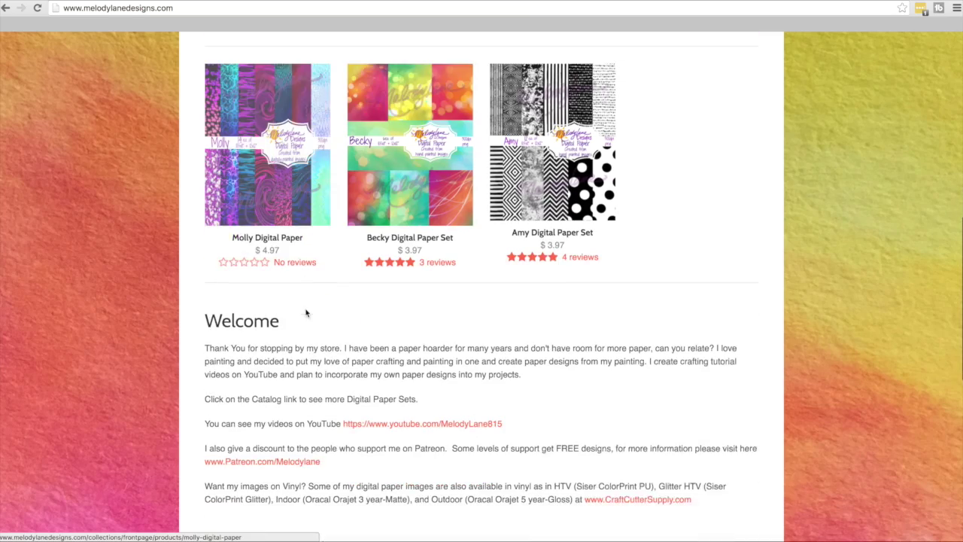
scroll(306, 313, down, 6)
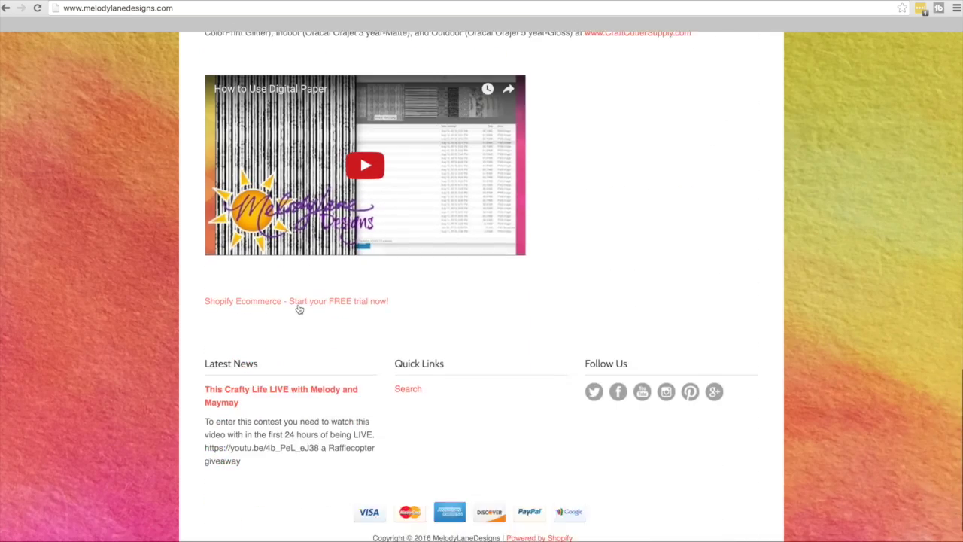
scroll(301, 307, up, 14)
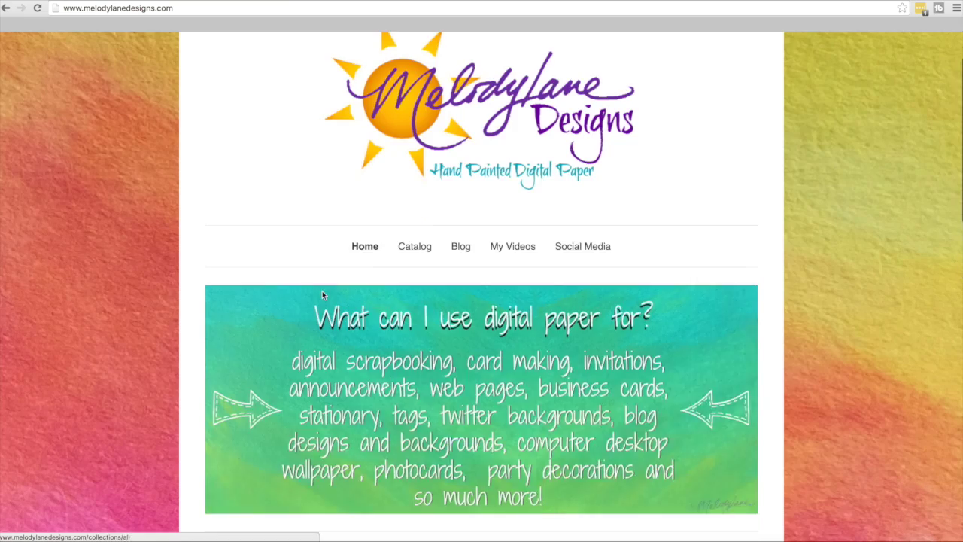
scroll(301, 271, up, 1)
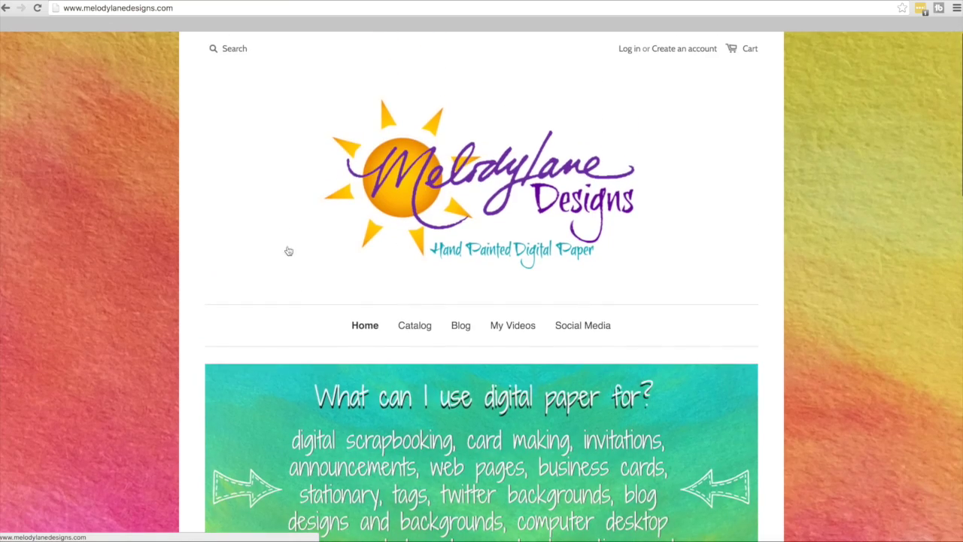
- Browse the store's full catalog of digital paper sets and open the Sheri Digital Paper Set product page
click(415, 328)
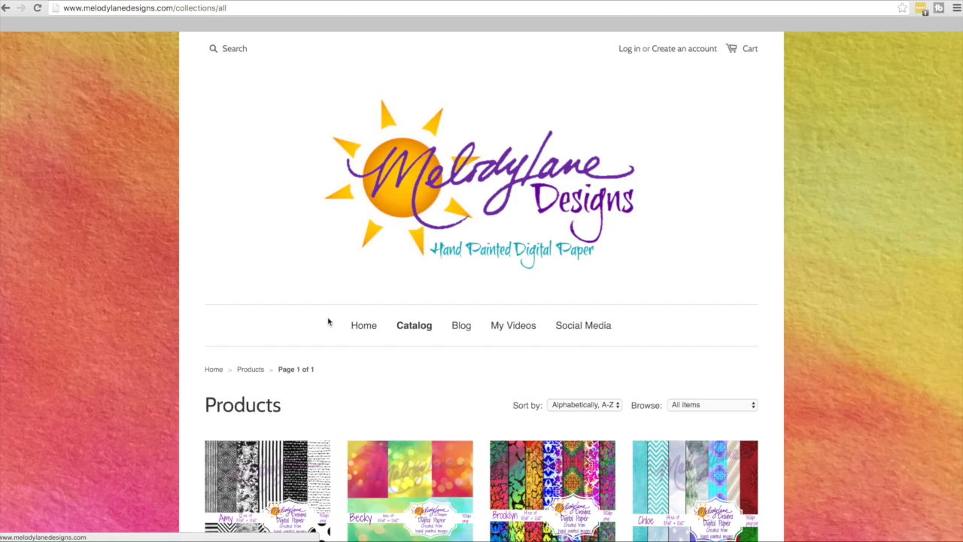
scroll(329, 322, down, 7)
scroll(329, 322, down, 6)
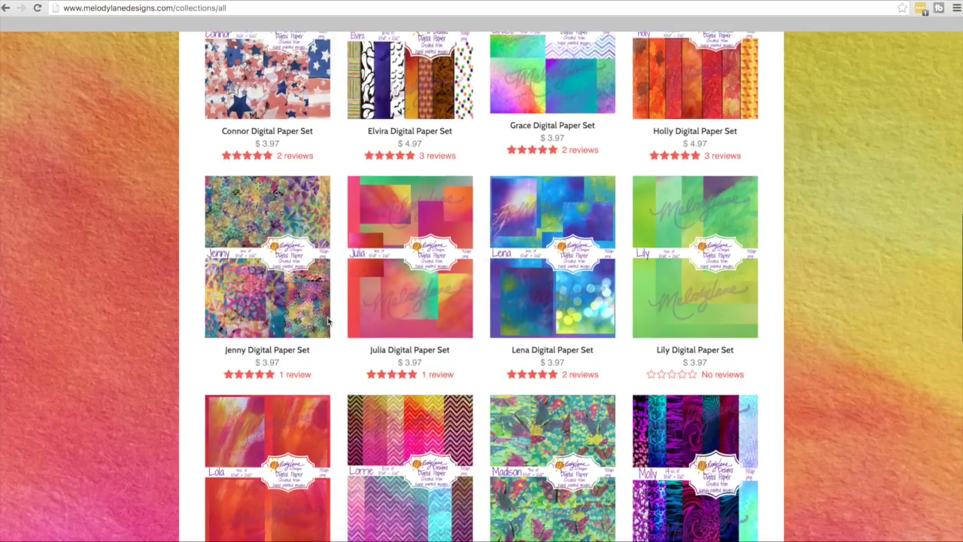
scroll(329, 321, down, 3)
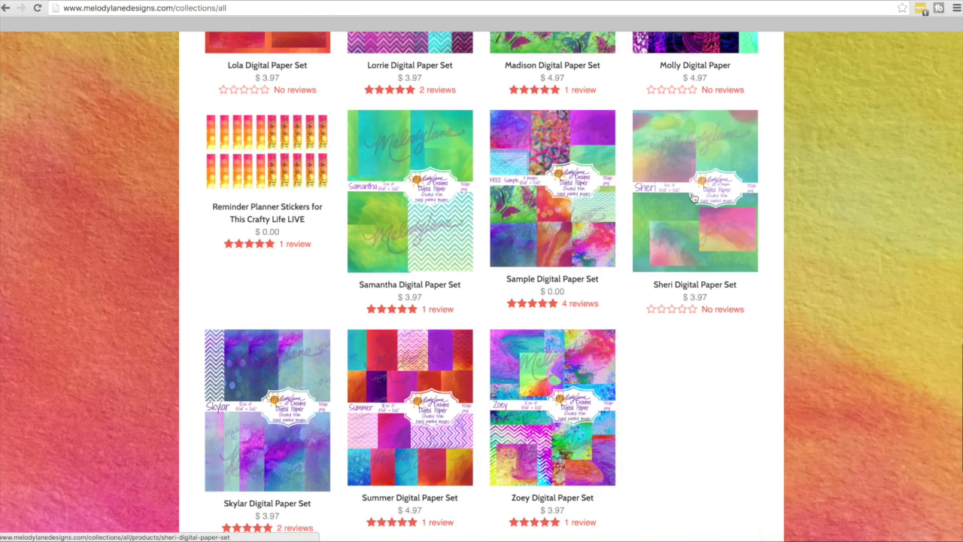
click(715, 200)
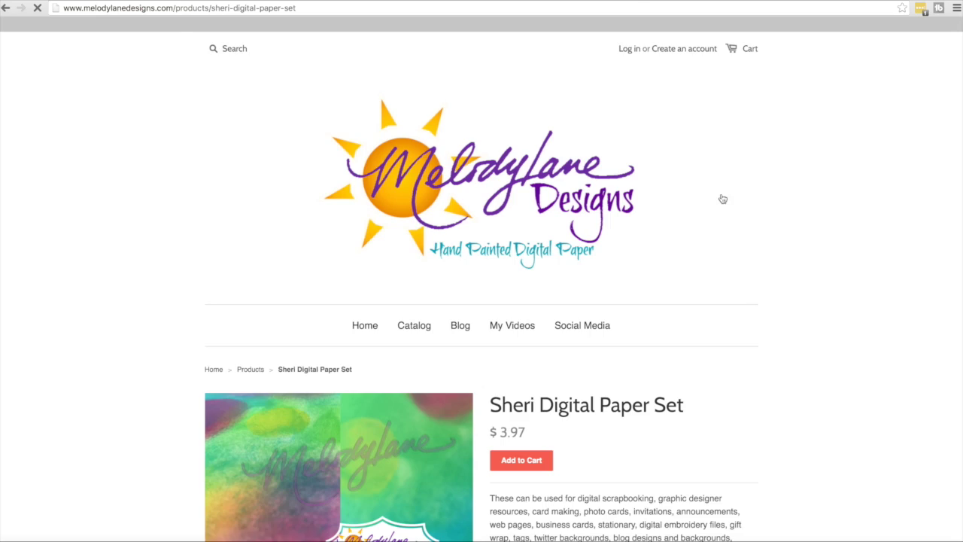
- Add the Sheri Digital Paper Set to the cart and open the cart to view the order
scroll(587, 308, down, 1)
scroll(588, 305, down, 6)
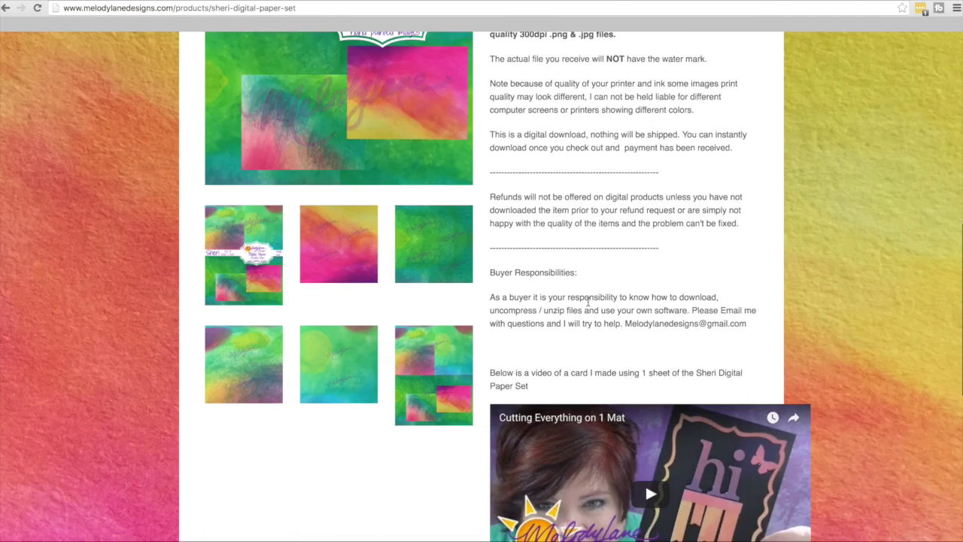
scroll(589, 299, up, 1)
scroll(588, 299, up, 5)
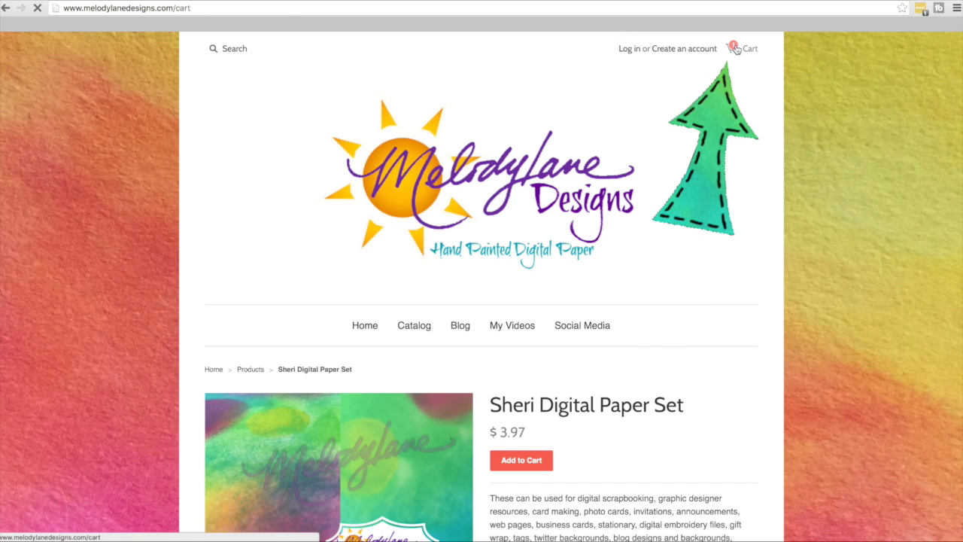
scroll(672, 194, down, 2)
scroll(672, 194, down, 1)
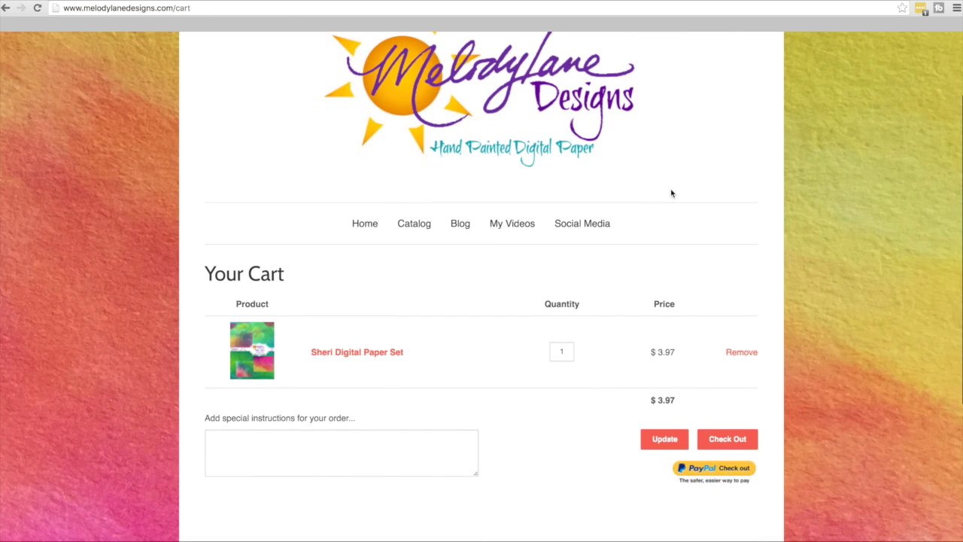